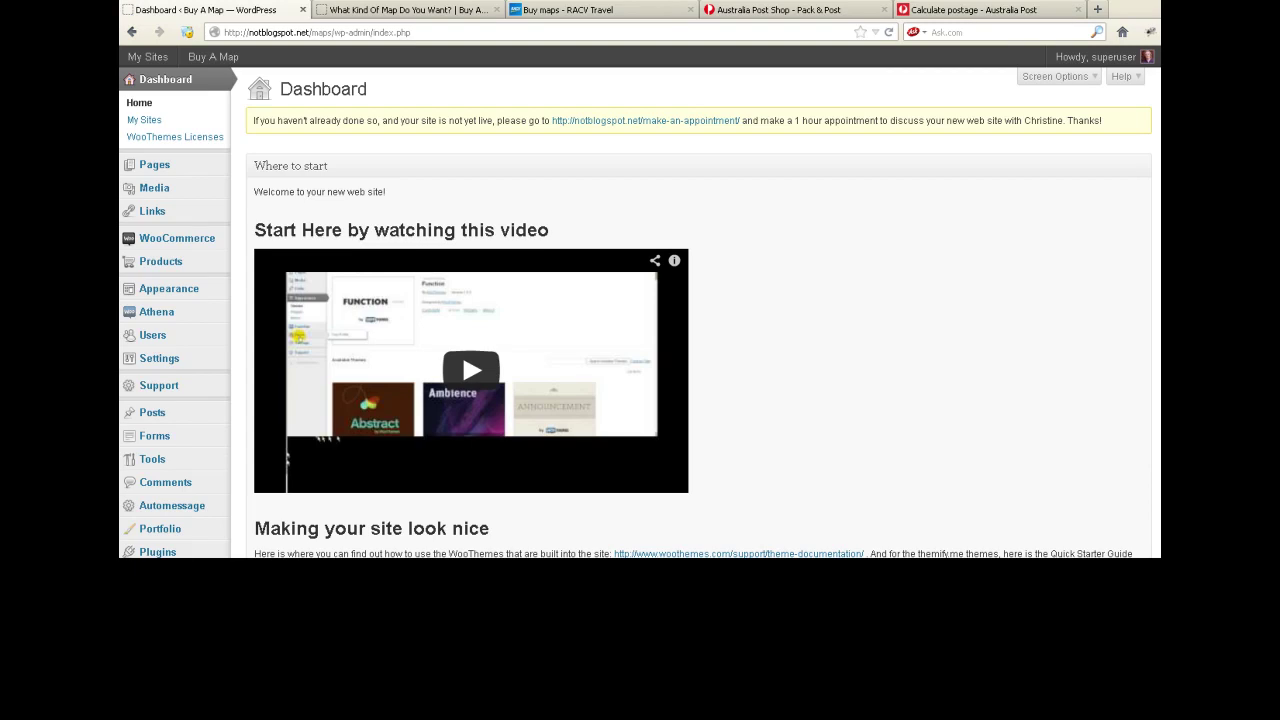
# Step: Add a WooCommerce shipping zone named USA, based on countries and covering United States
pyautogui.moveTo(186, 237)
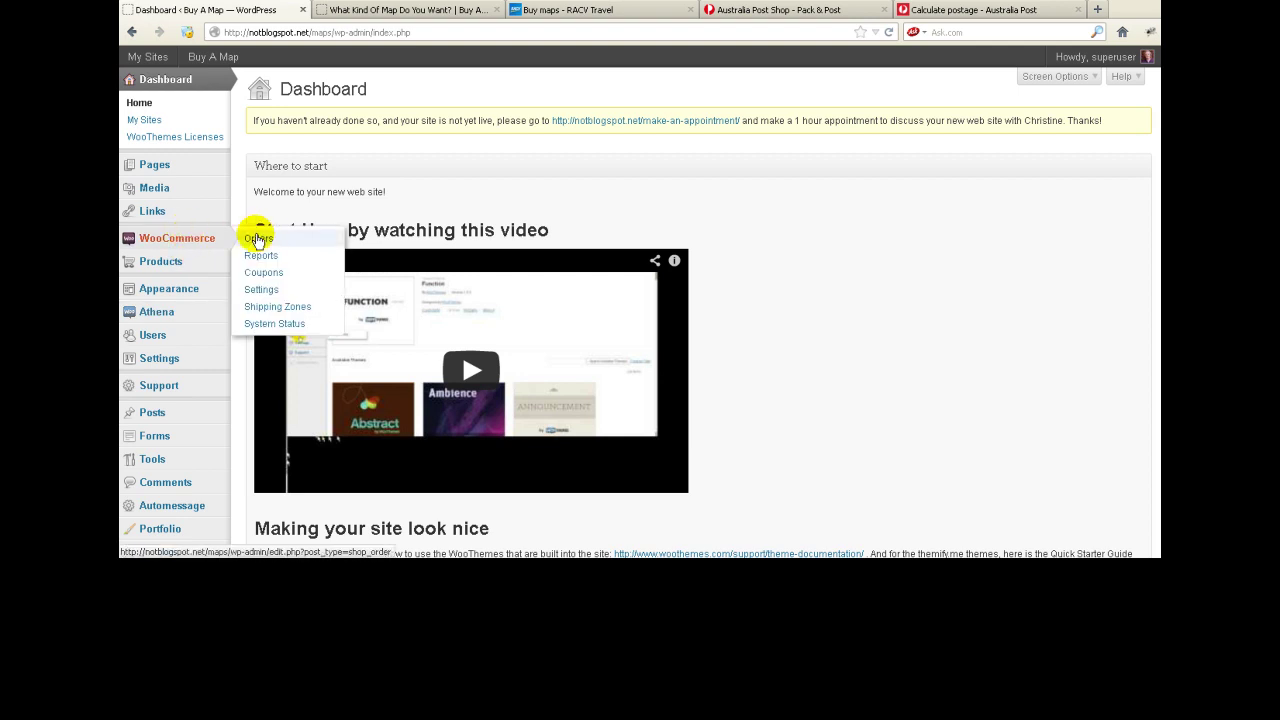
pyautogui.click(253, 307)
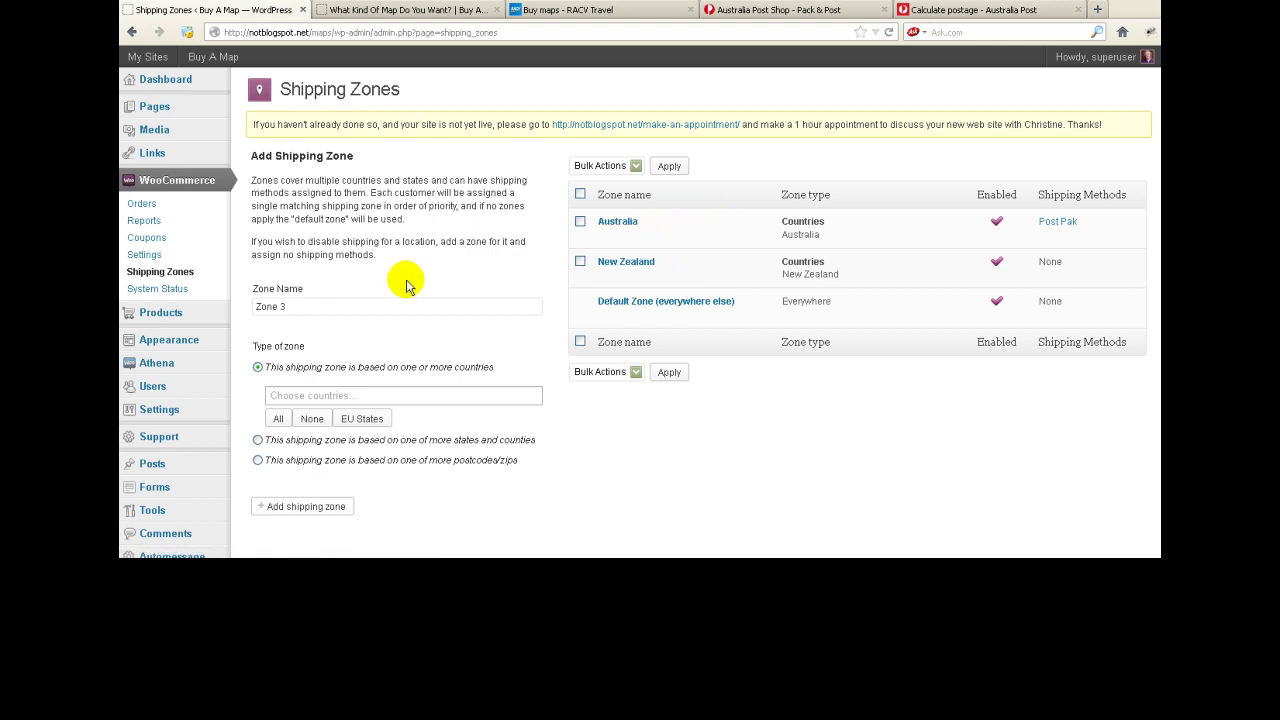
pyautogui.click(292, 306)
pyautogui.click(292, 306)
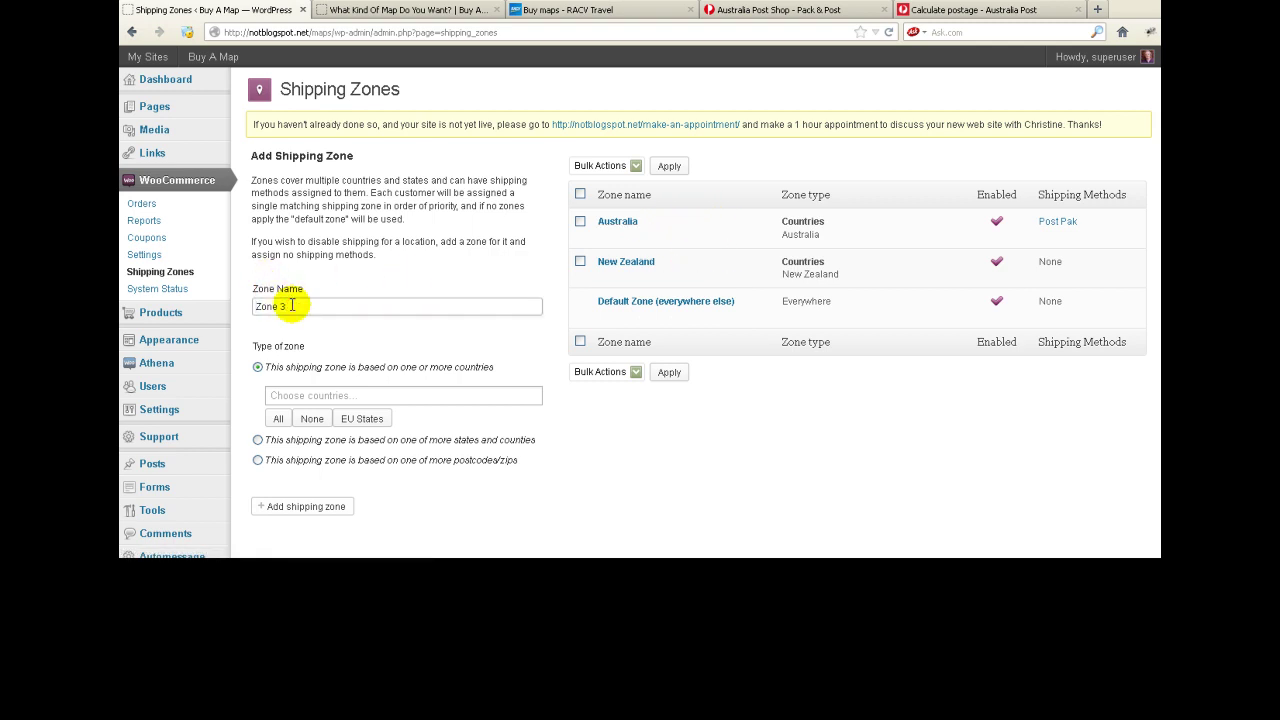
pyautogui.write('USA')
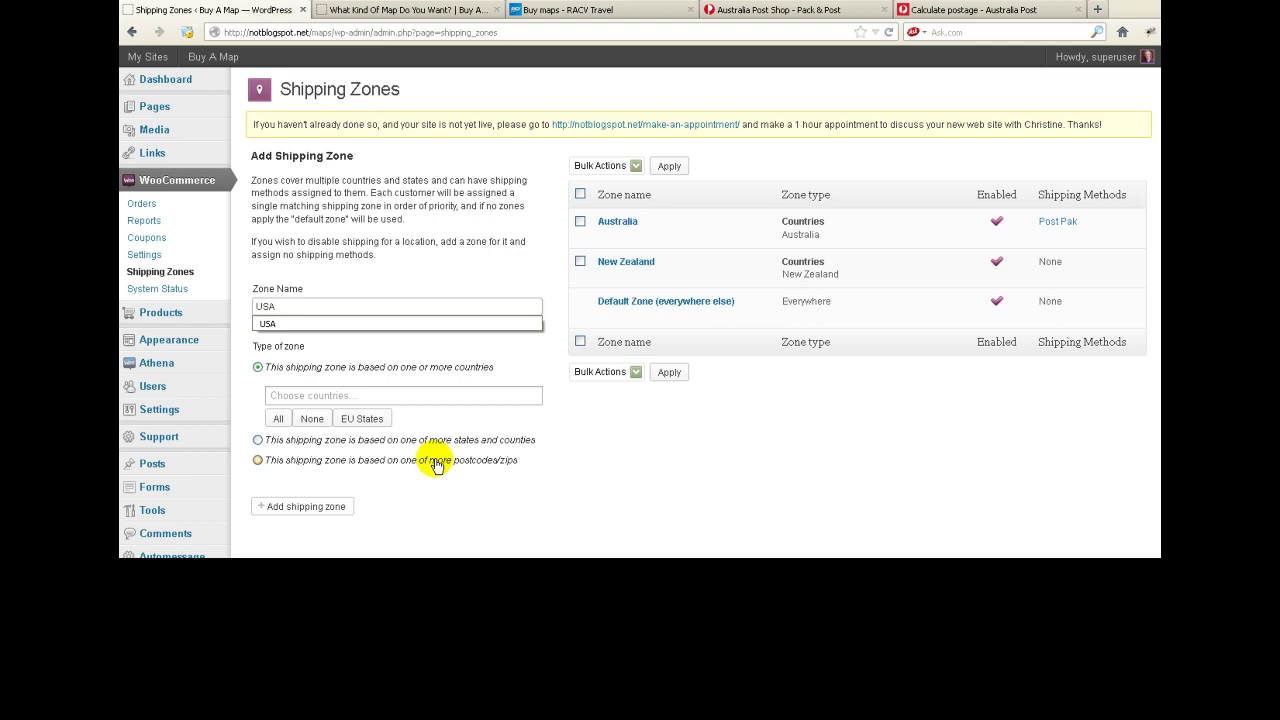
pyautogui.click(318, 394)
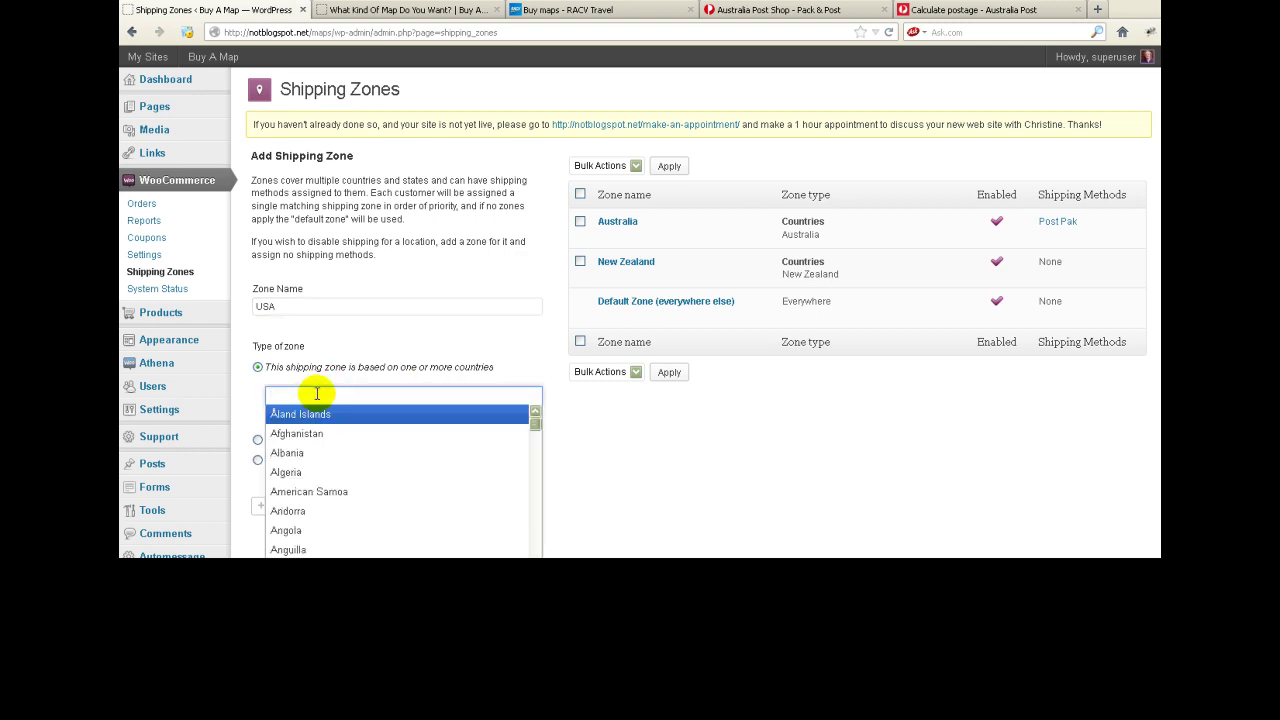
pyautogui.write('Unit')
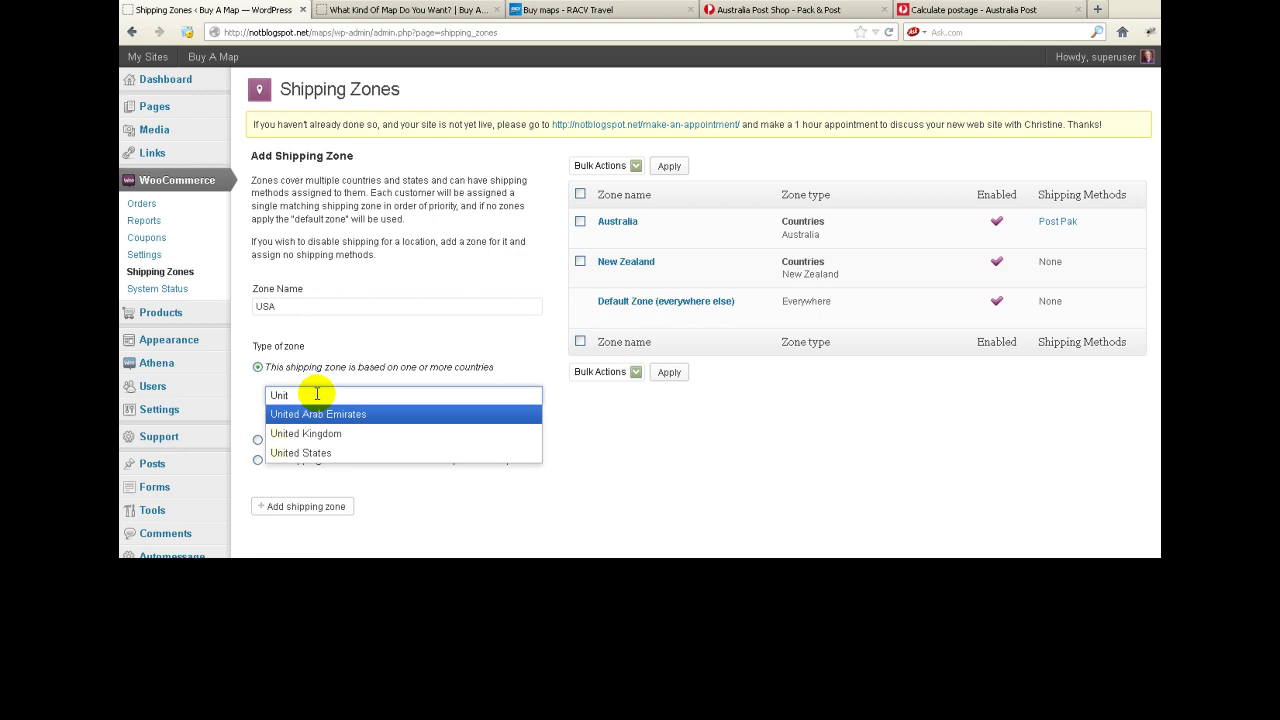
pyautogui.click(320, 452)
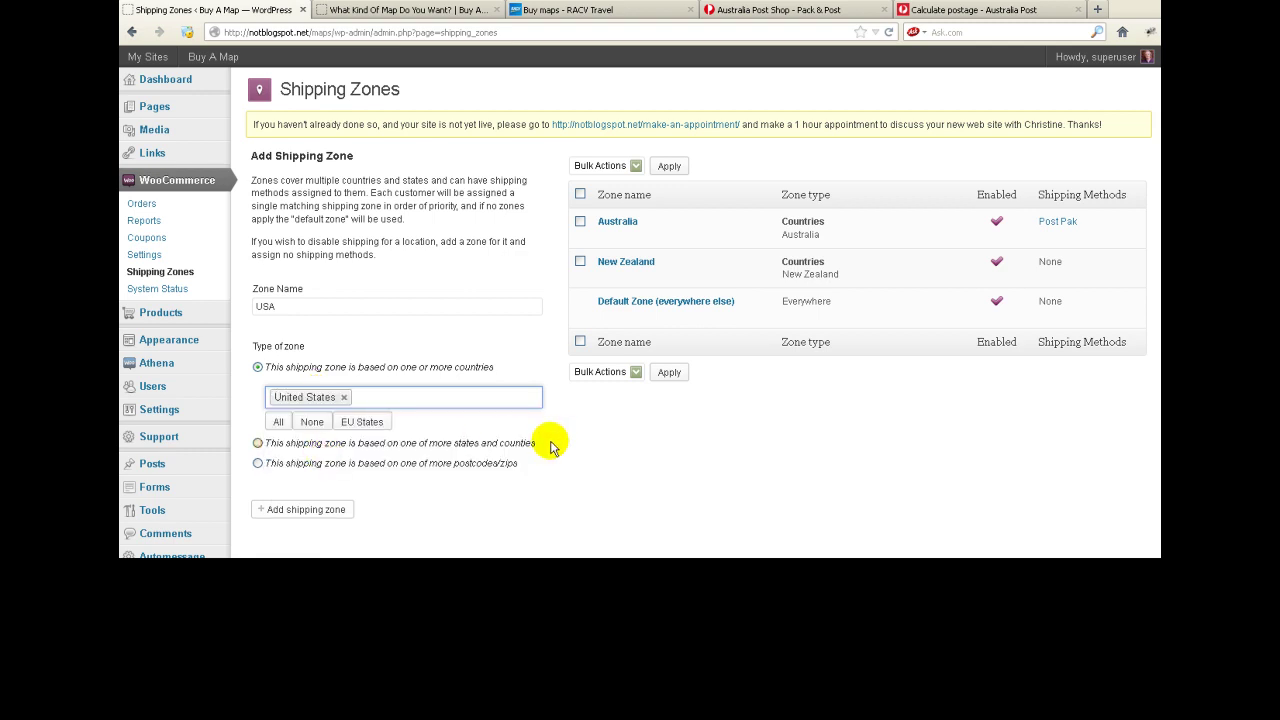
pyautogui.click(288, 509)
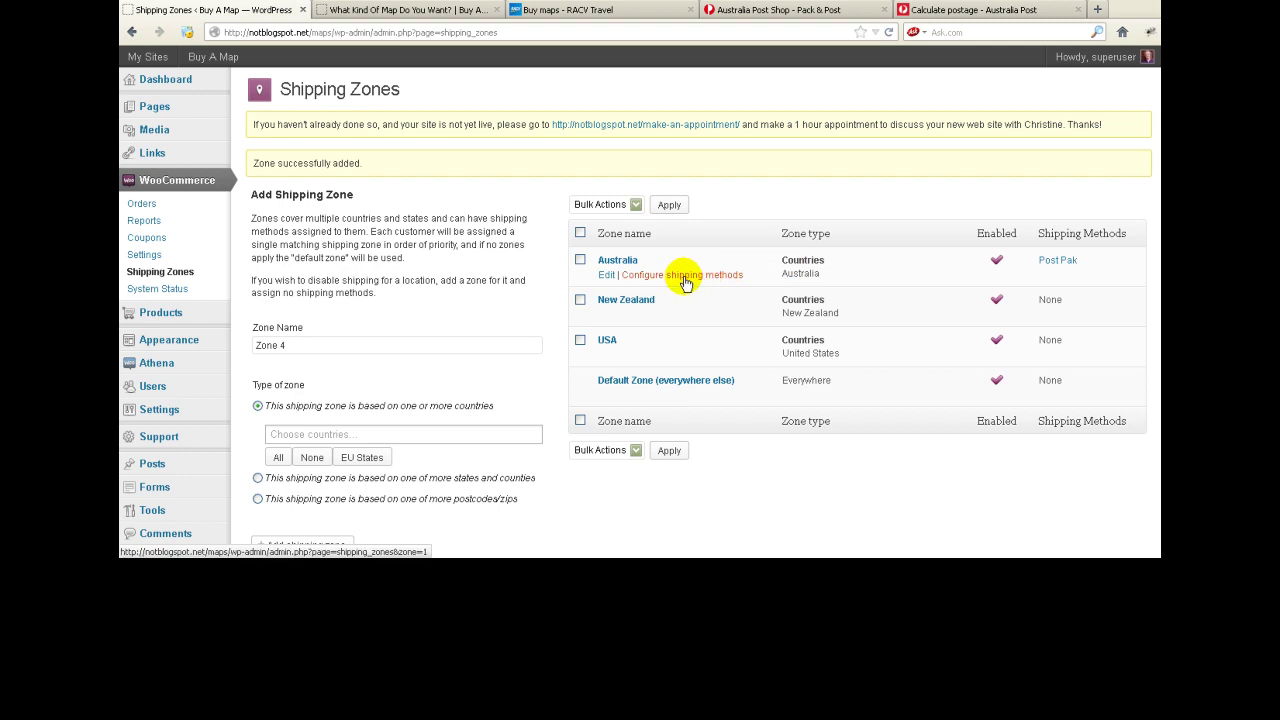
# Step: Open the Australia zone's Post Pak shipping method for editing and go to its rates table
pyautogui.click(685, 276)
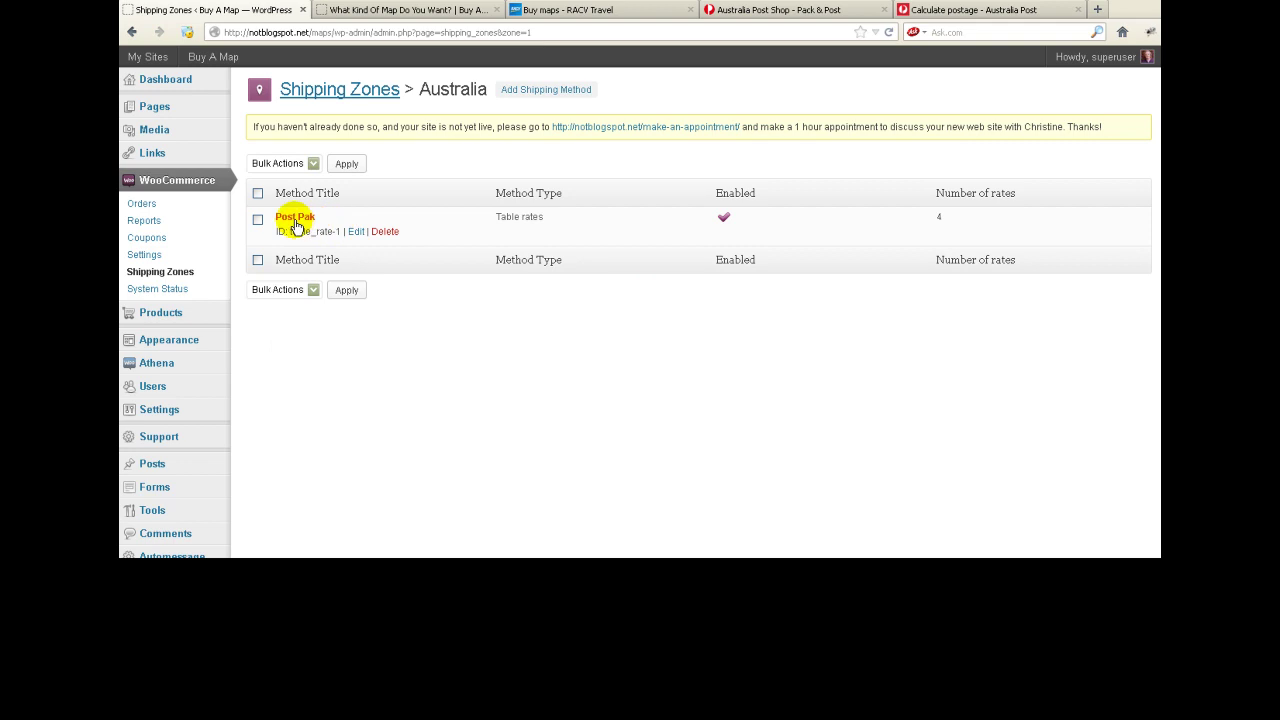
pyautogui.click(355, 233)
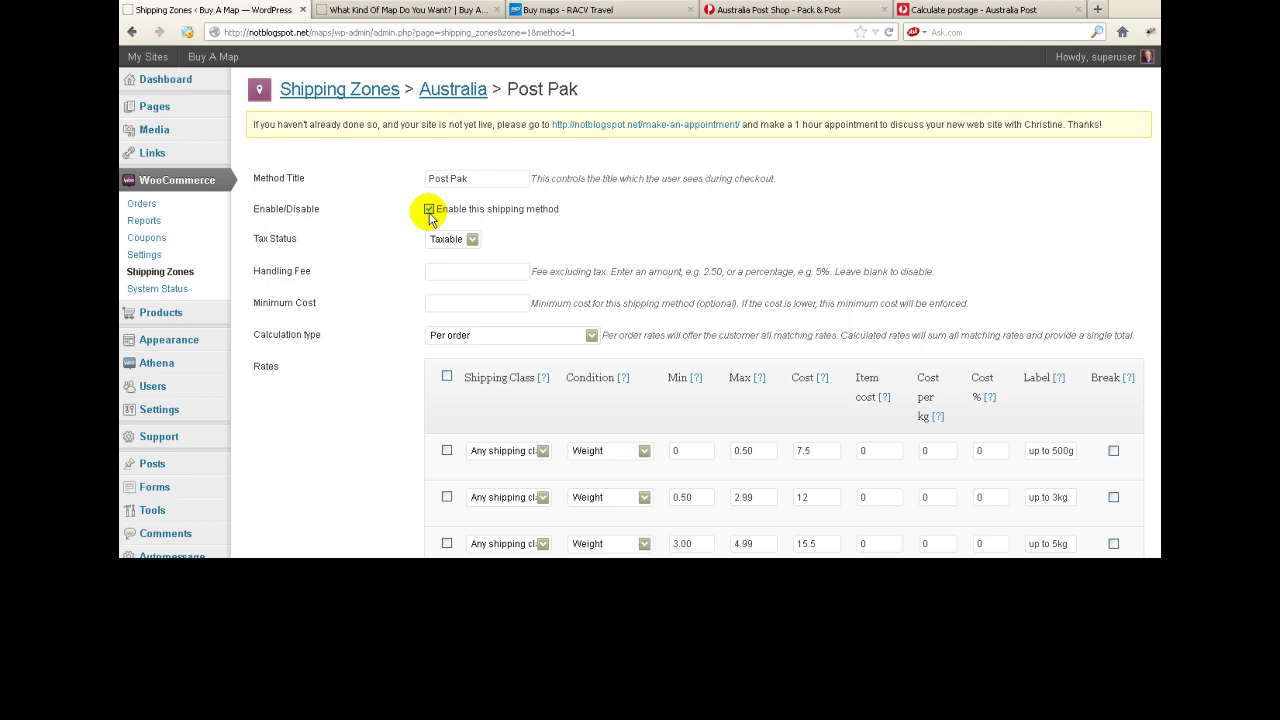
pyautogui.scroll(-3, 366, 257)
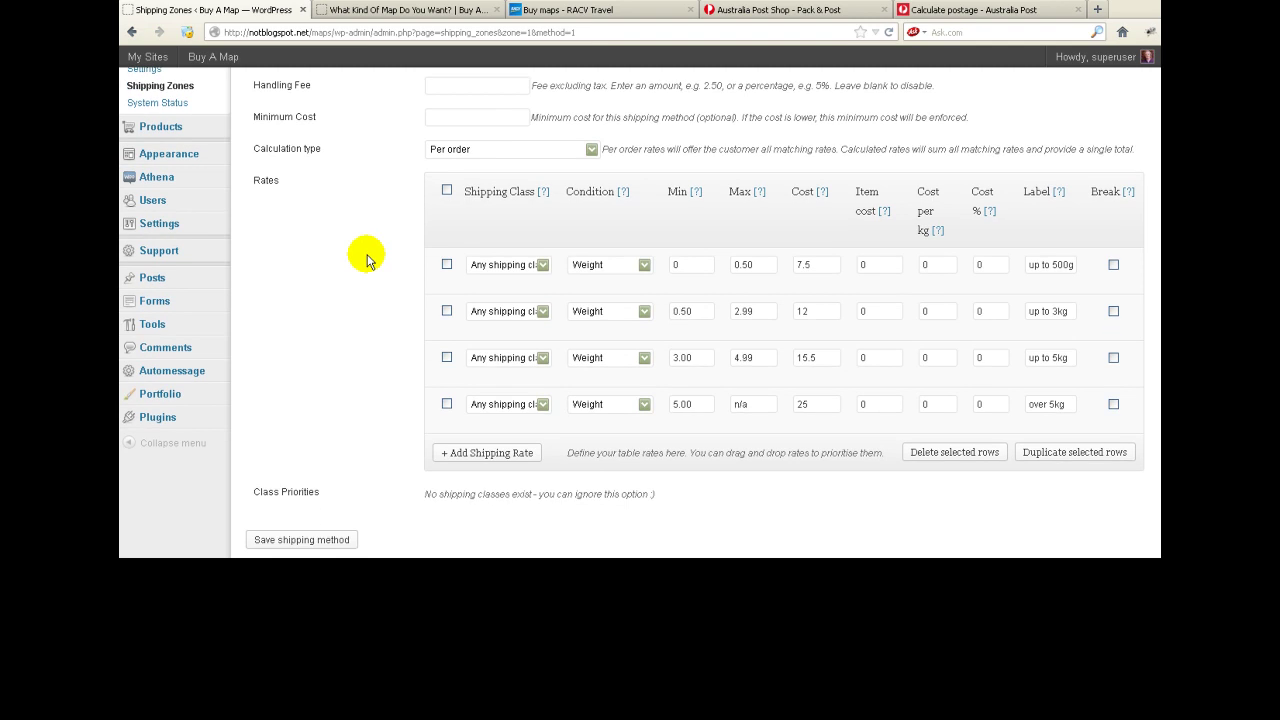
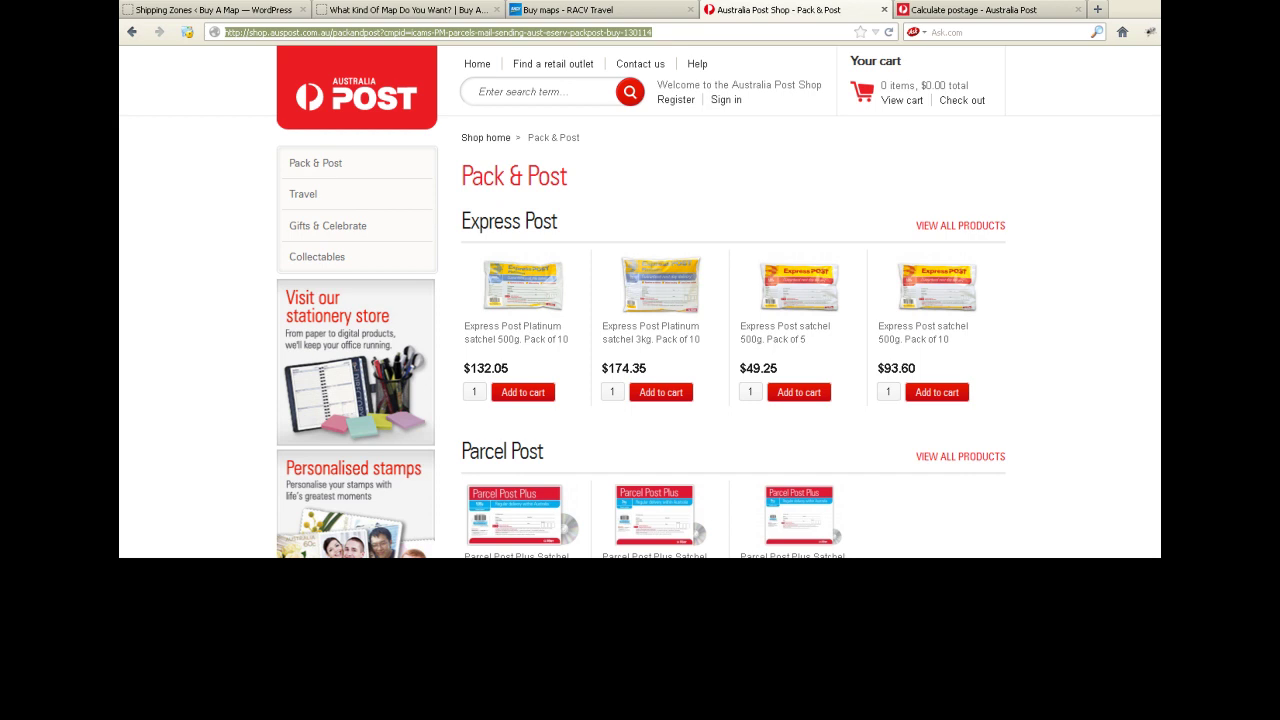
# Step: Compare the Parcel Post satchel prices on the Australia Post shop page with the Post Pak rates
pyautogui.scroll(-4, 897, 277)
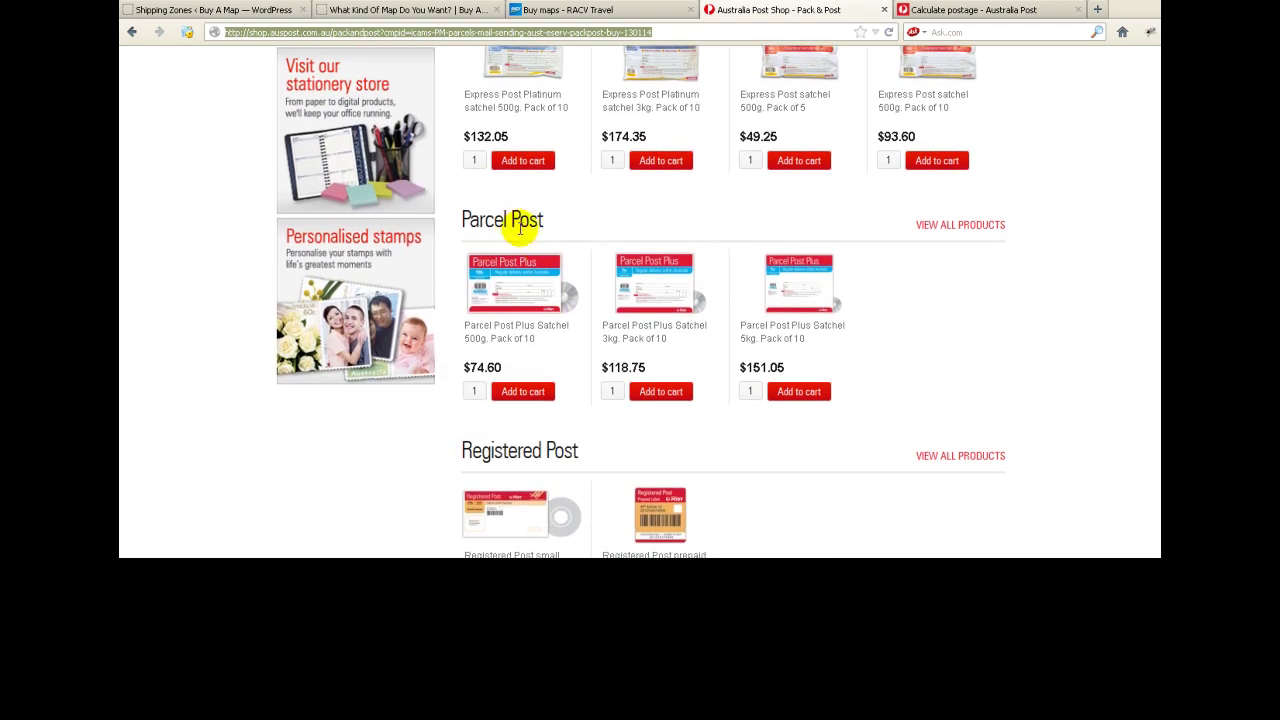
pyautogui.scroll(3, 1080, 397)
pyautogui.scroll(-3, 1080, 397)
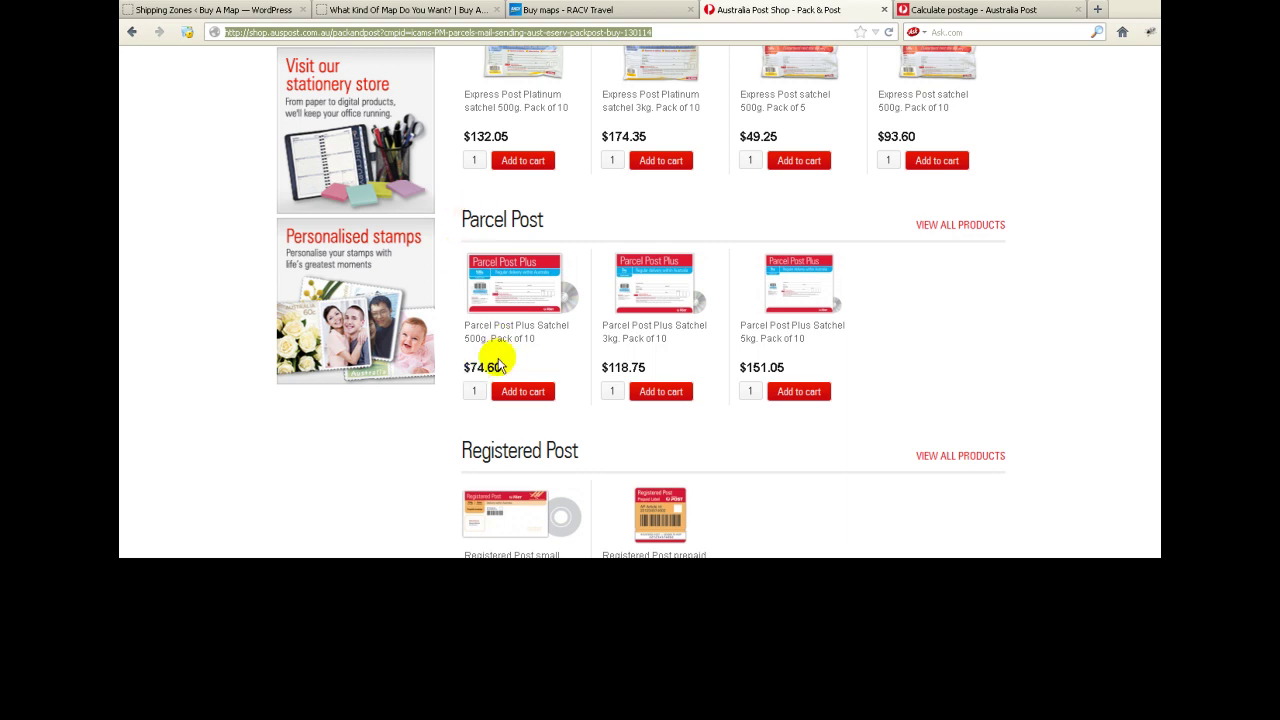
pyautogui.click(268, 12)
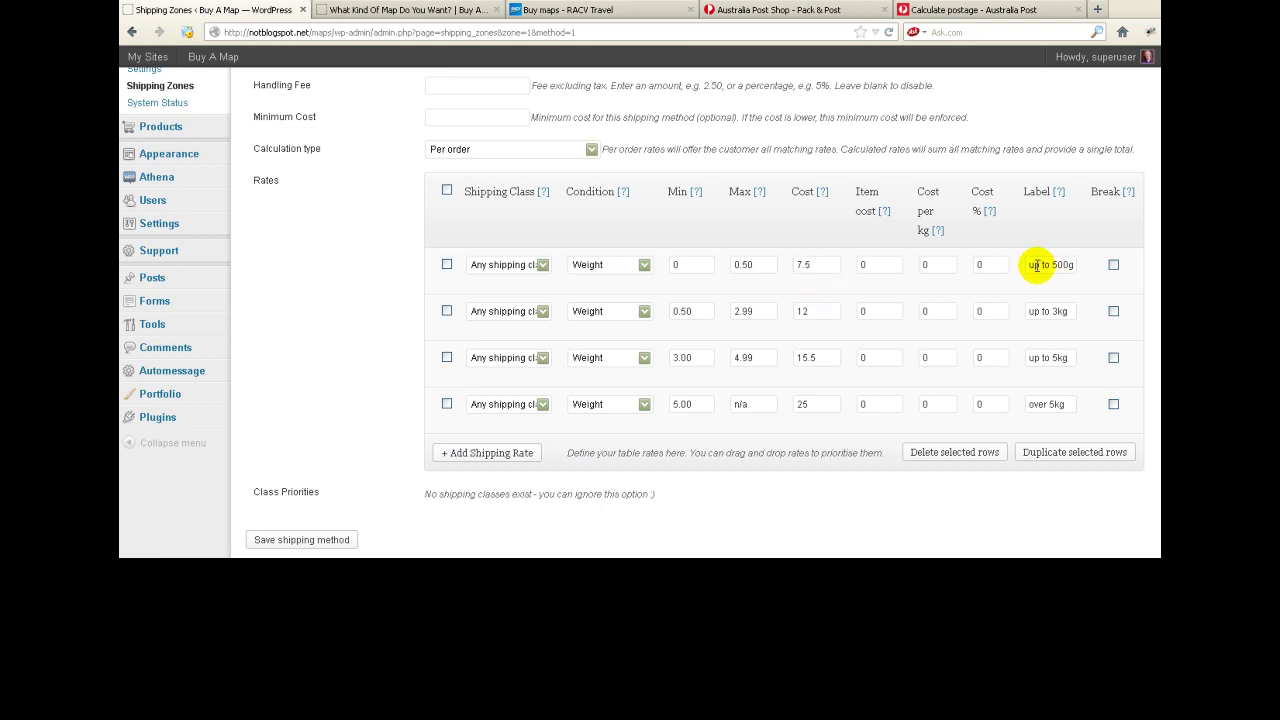
pyautogui.moveTo(1060, 193)
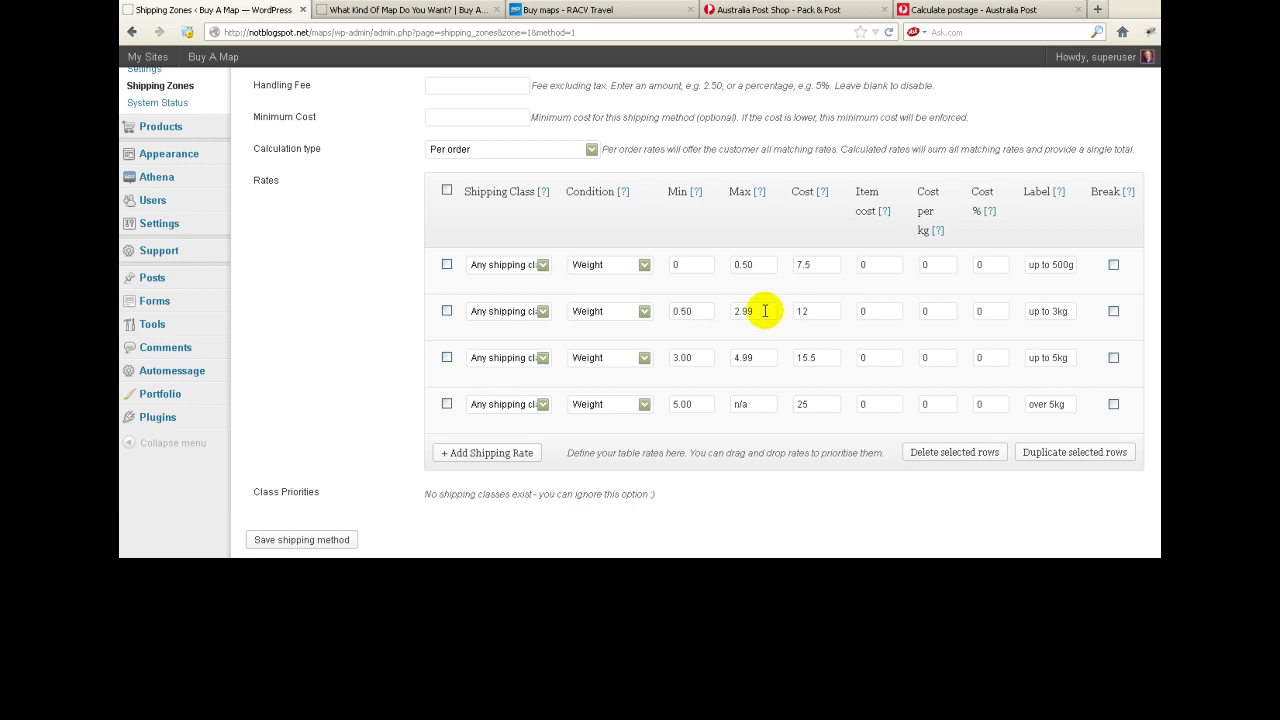
# Step: Set the maximum weight of the "up to 500g" rate to 0.49
pyautogui.click(765, 265)
pyautogui.press('BackSpace')
pyautogui.press('BackSpace')
pyautogui.write('49')
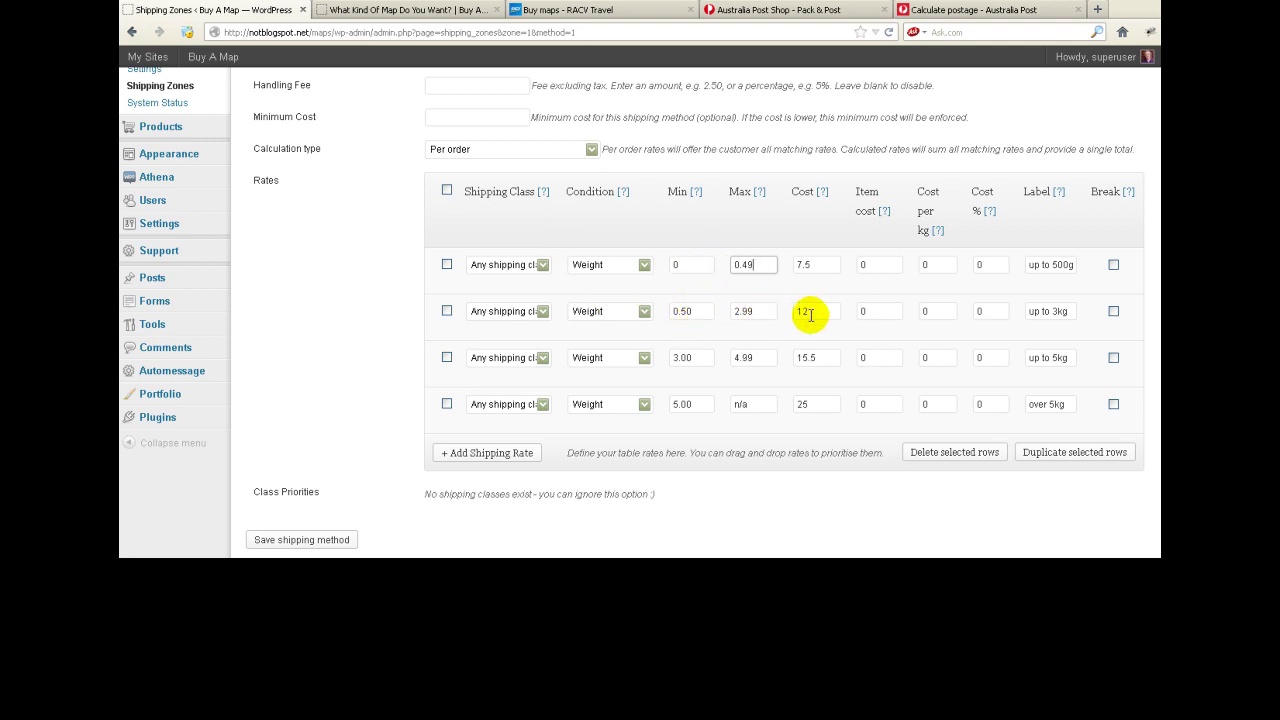
# Step: Check the 3kg and 5kg Parcel Post satchel prices against the rates, and save the Post Pak shipping method
pyautogui.click(810, 14)
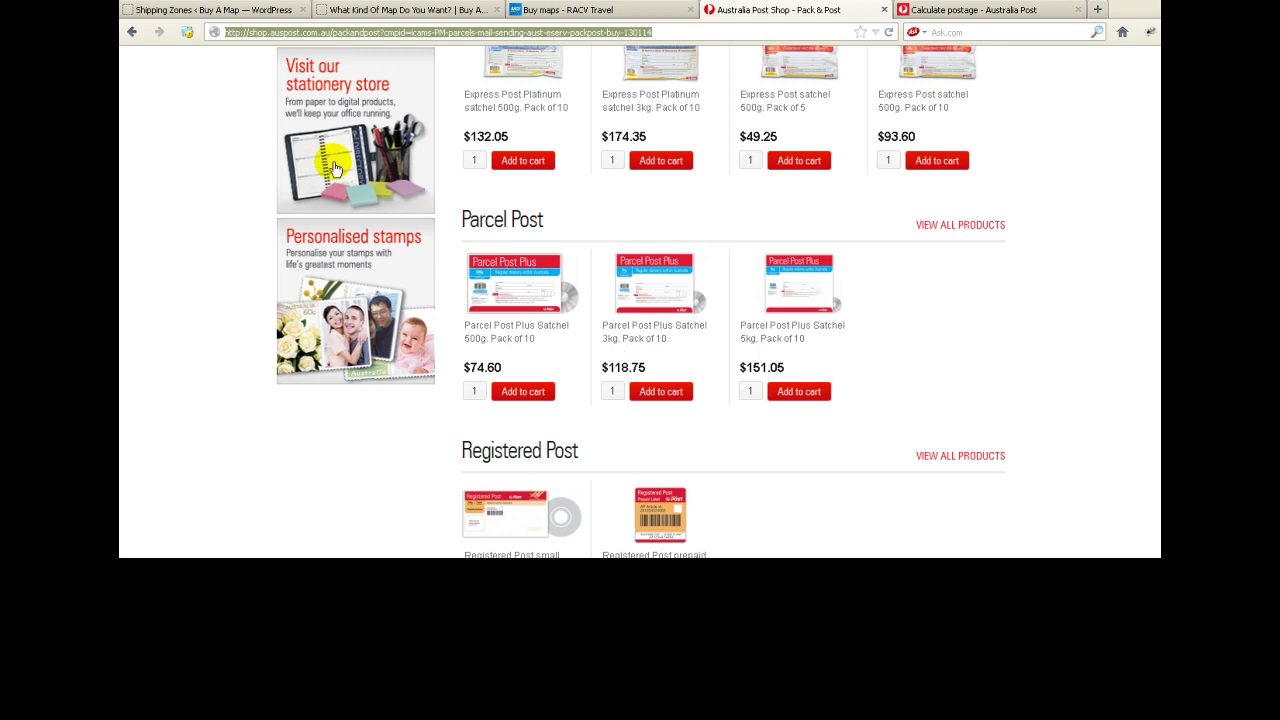
pyautogui.click(208, 9)
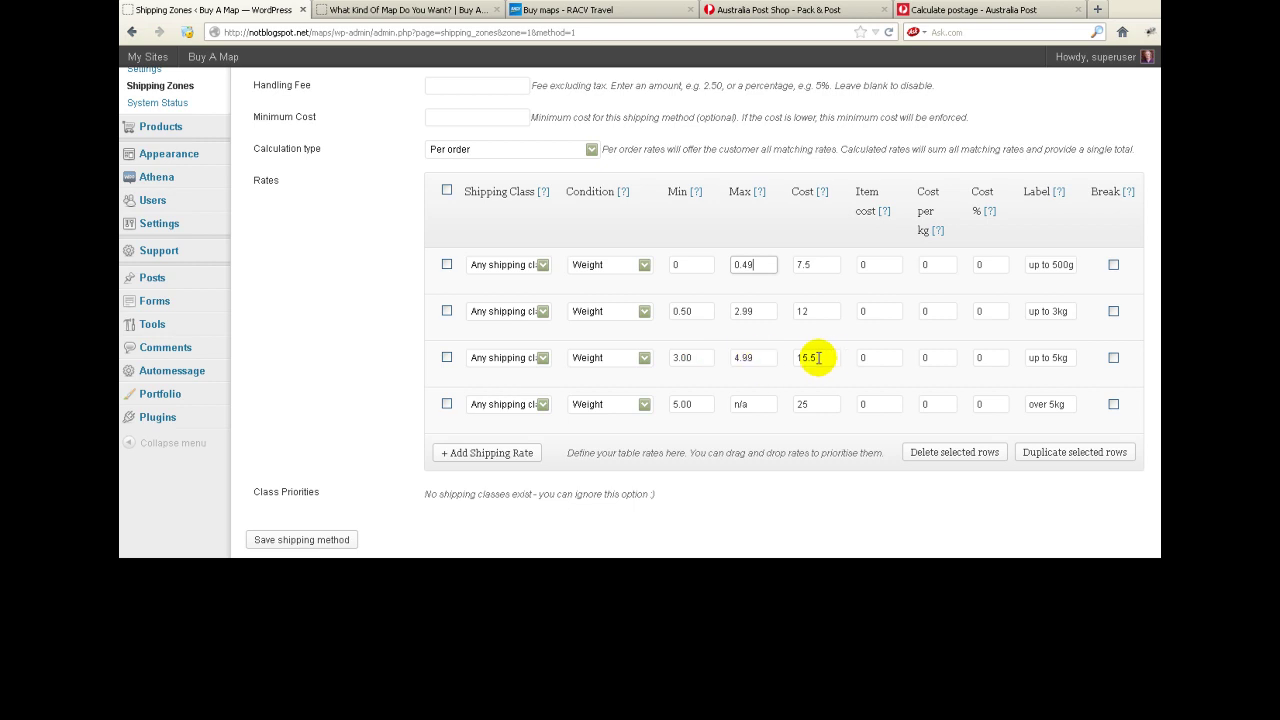
pyautogui.click(830, 12)
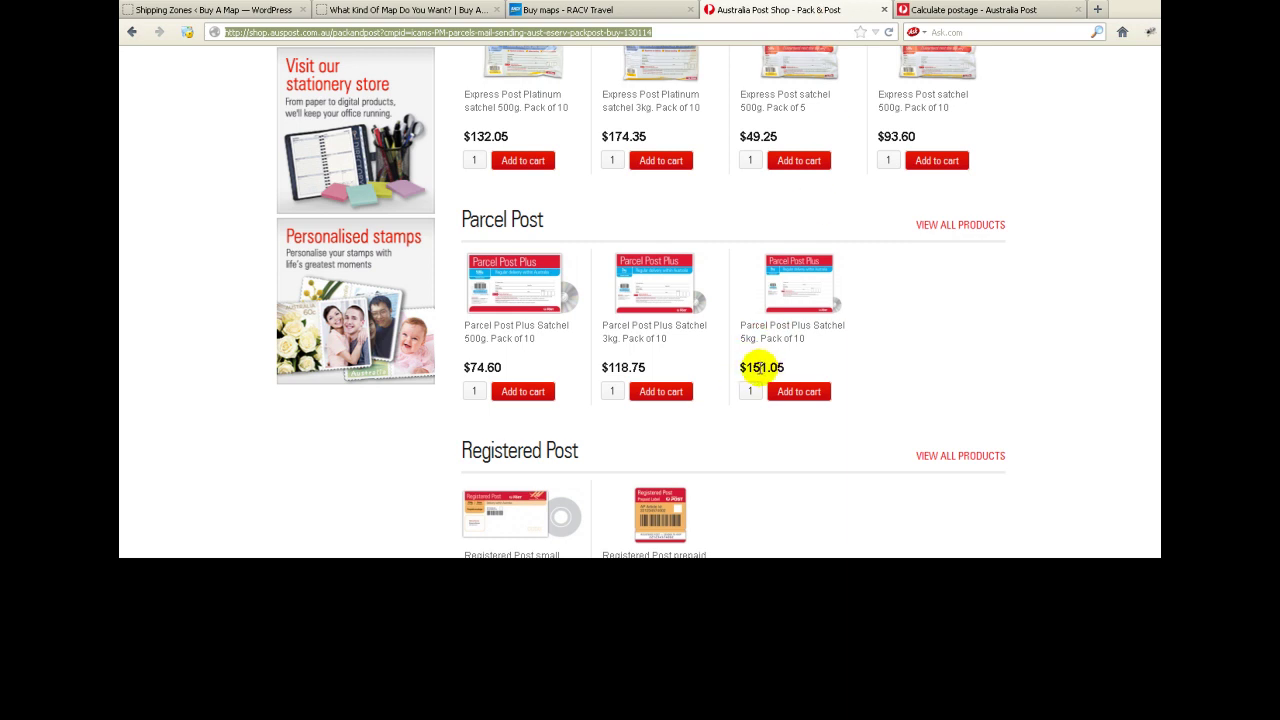
pyautogui.click(259, 12)
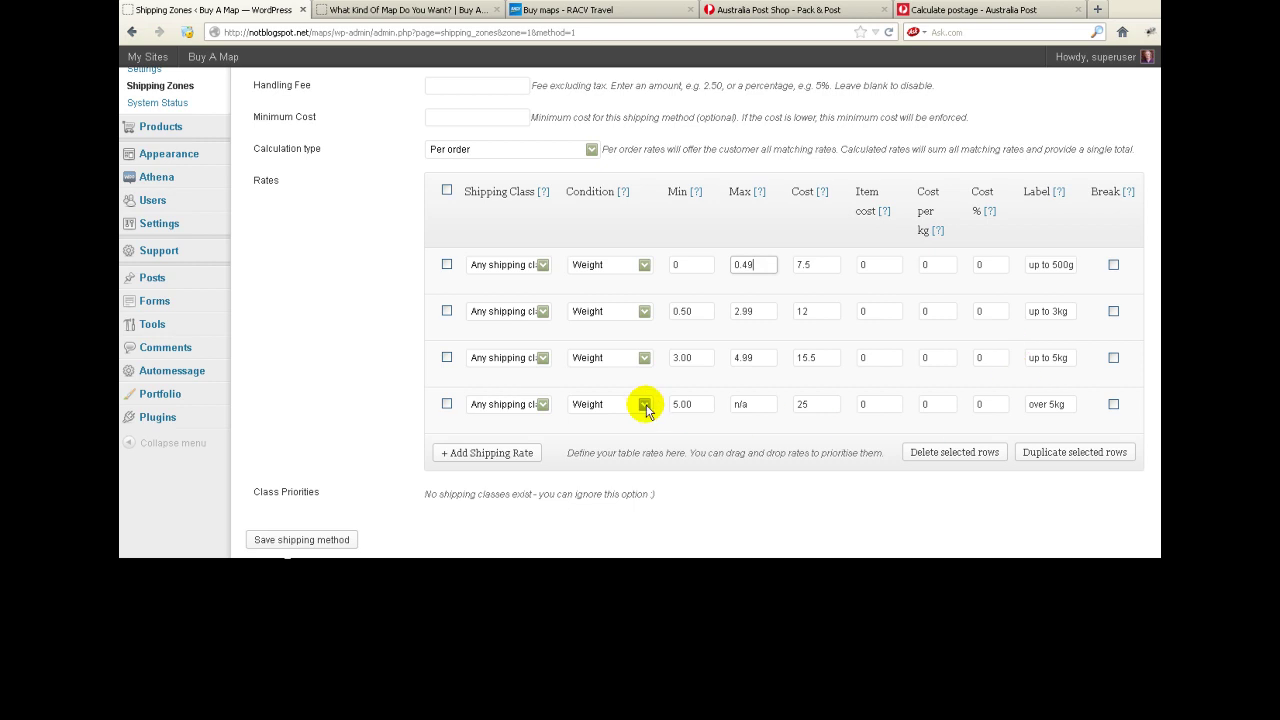
pyautogui.click(297, 541)
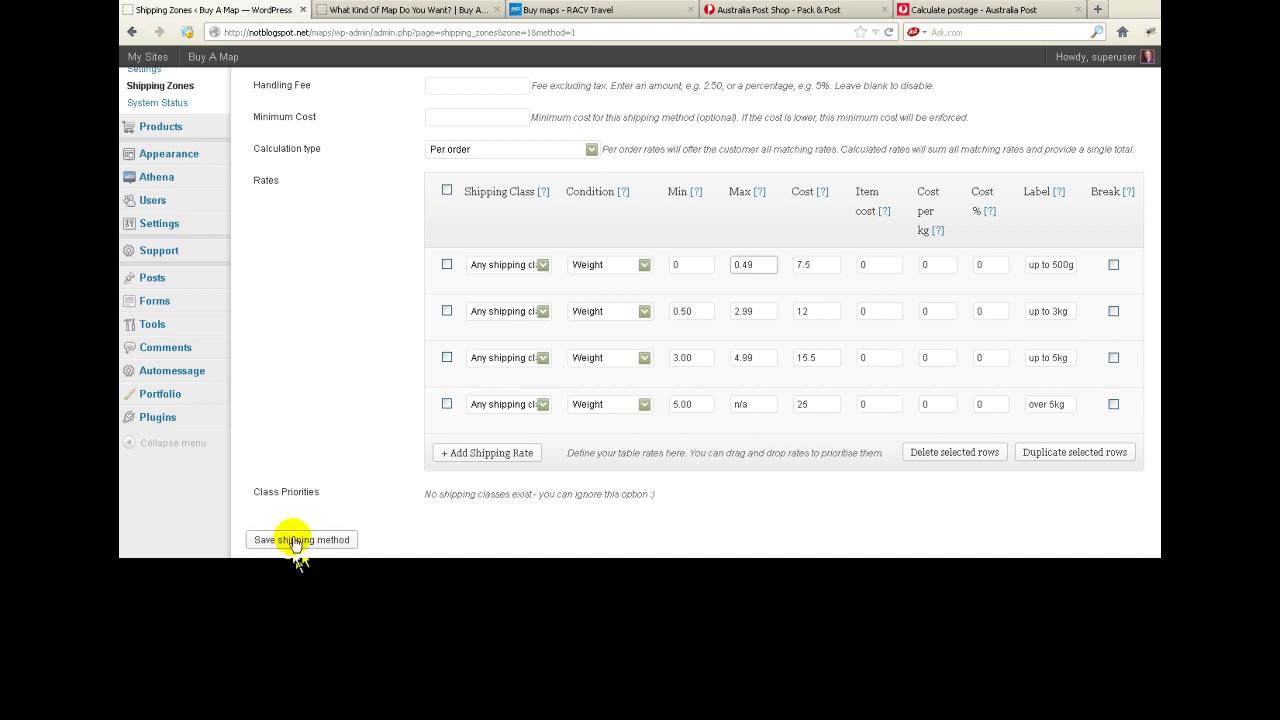
pyautogui.click(296, 541)
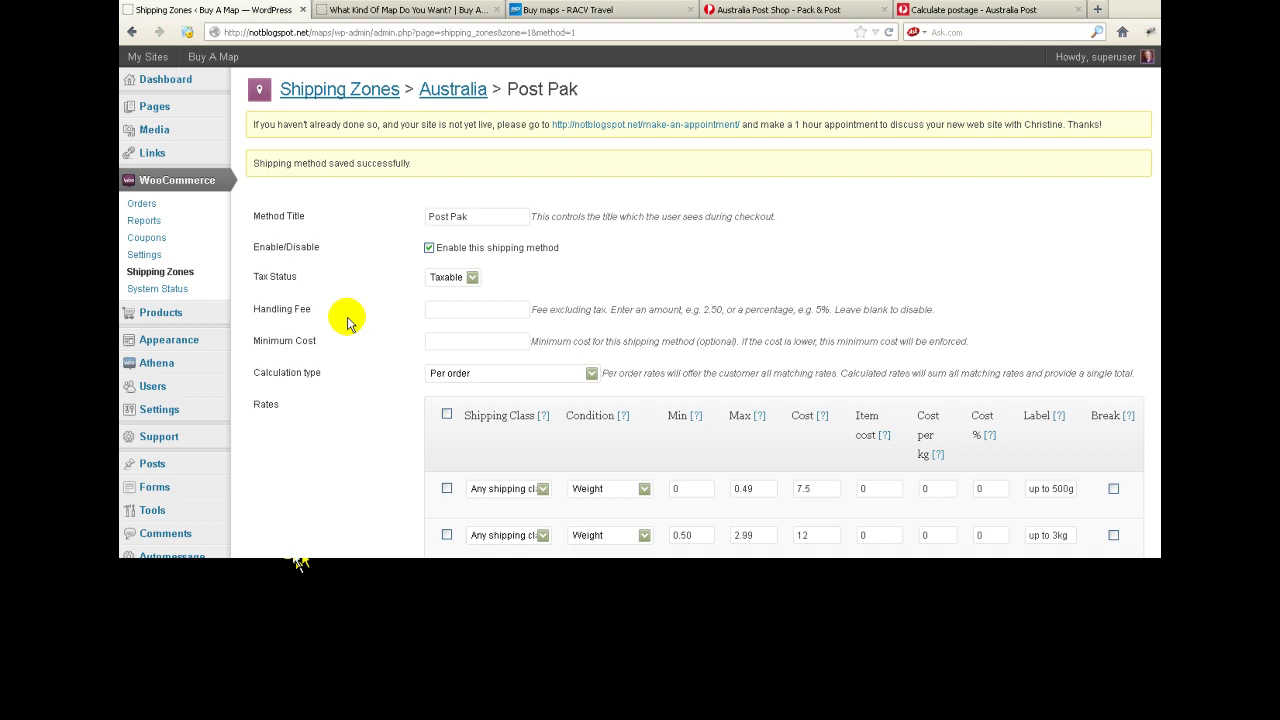
# Step: Add a new table rate shipping method to the Australia zone and title it Express Post
pyautogui.click(453, 89)
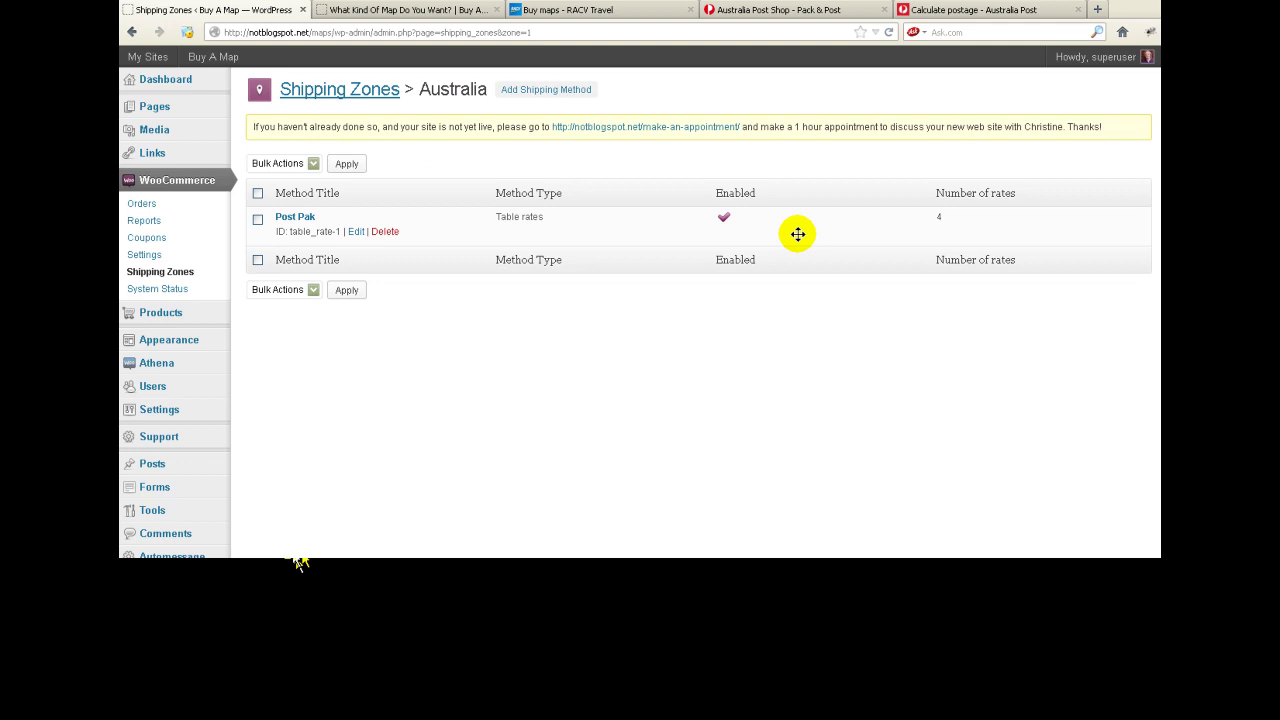
pyautogui.click(534, 88)
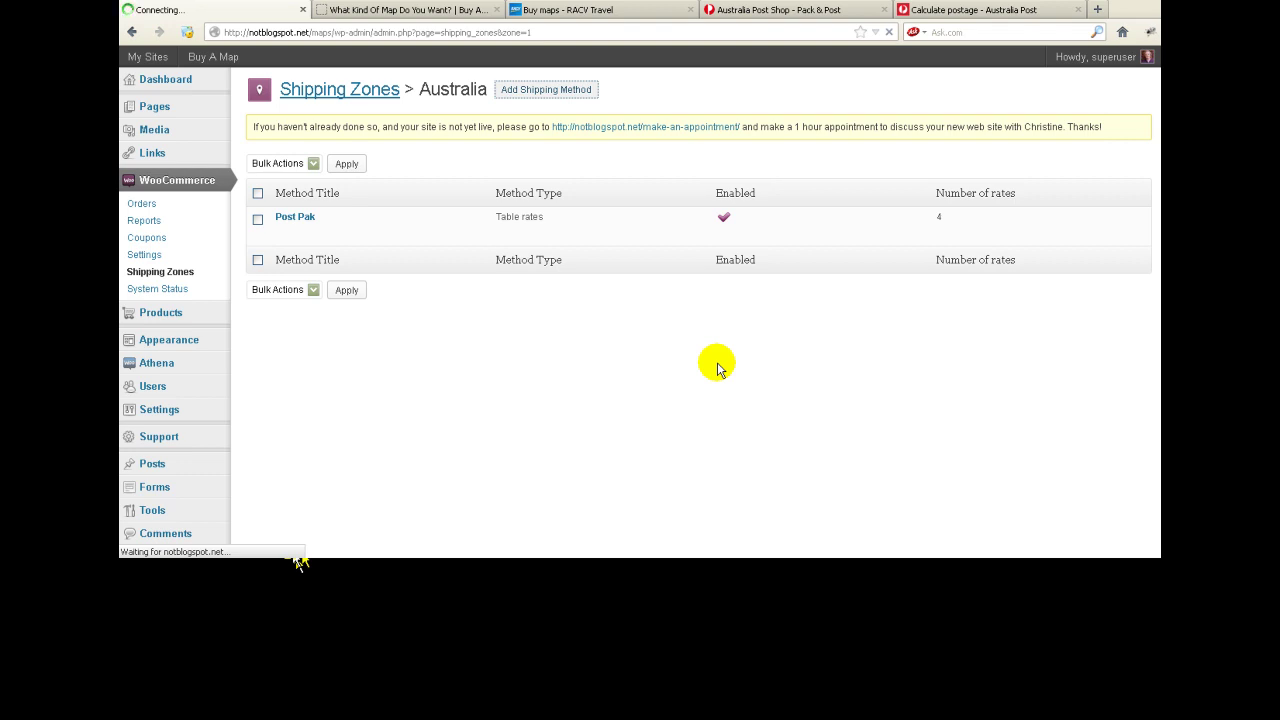
pyautogui.moveTo(282, 217)
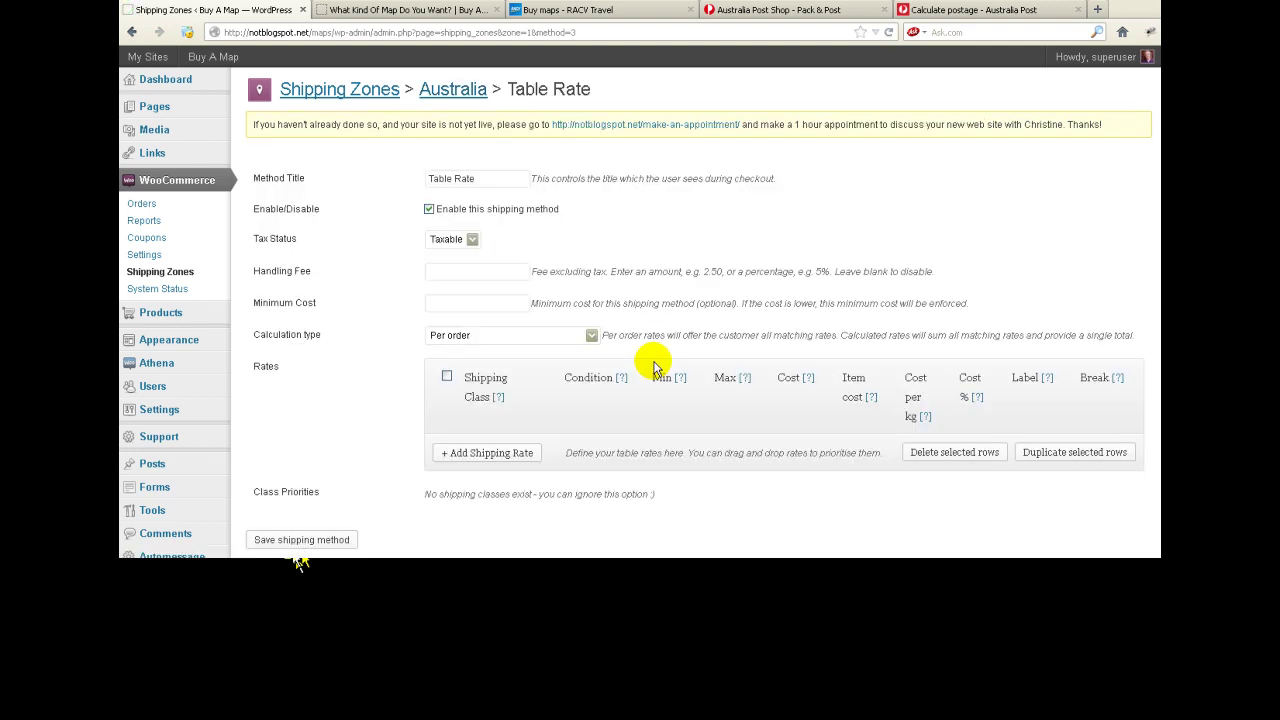
pyautogui.moveTo(482, 178); pyautogui.dragTo(418, 174)
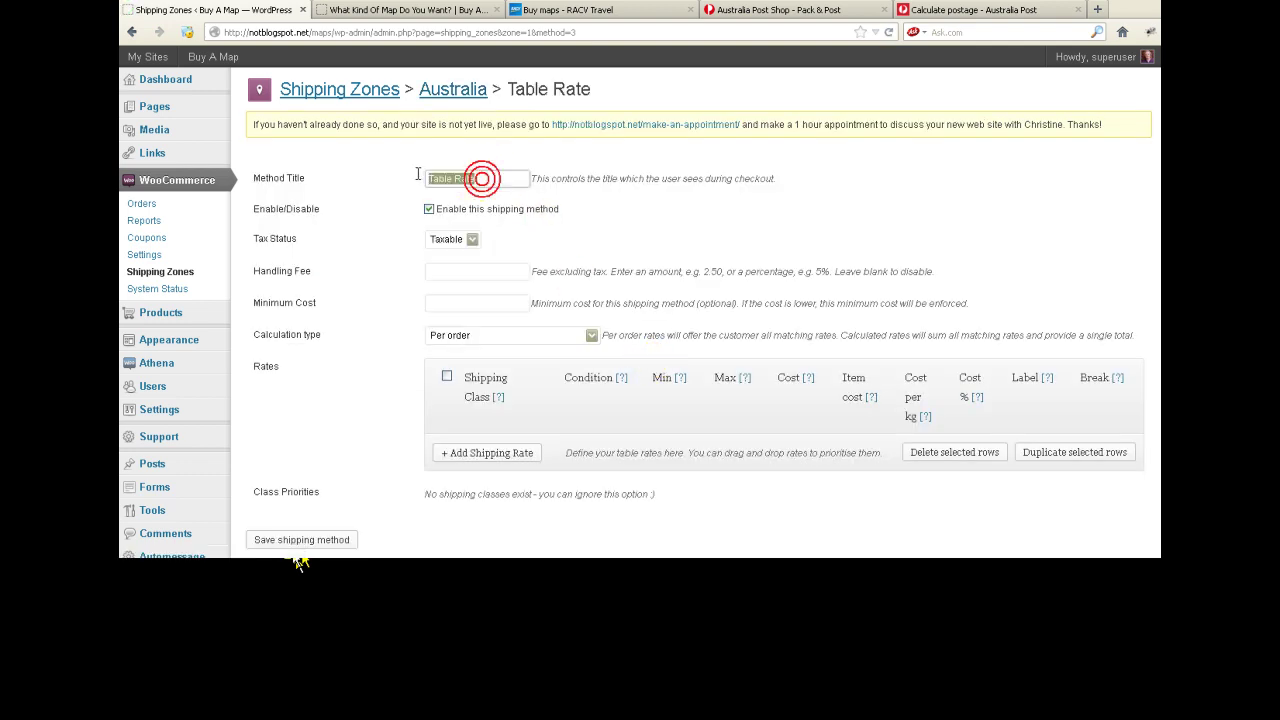
pyautogui.write('Expre')
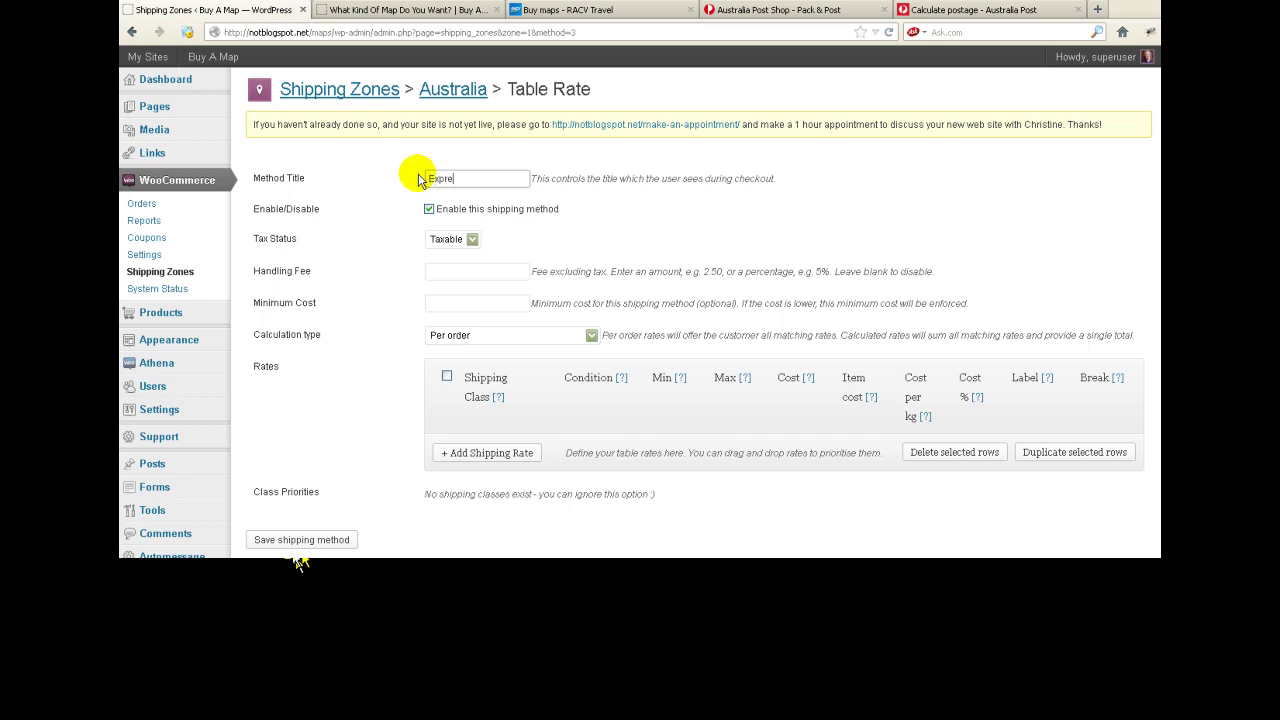
pyautogui.write('ss Post')
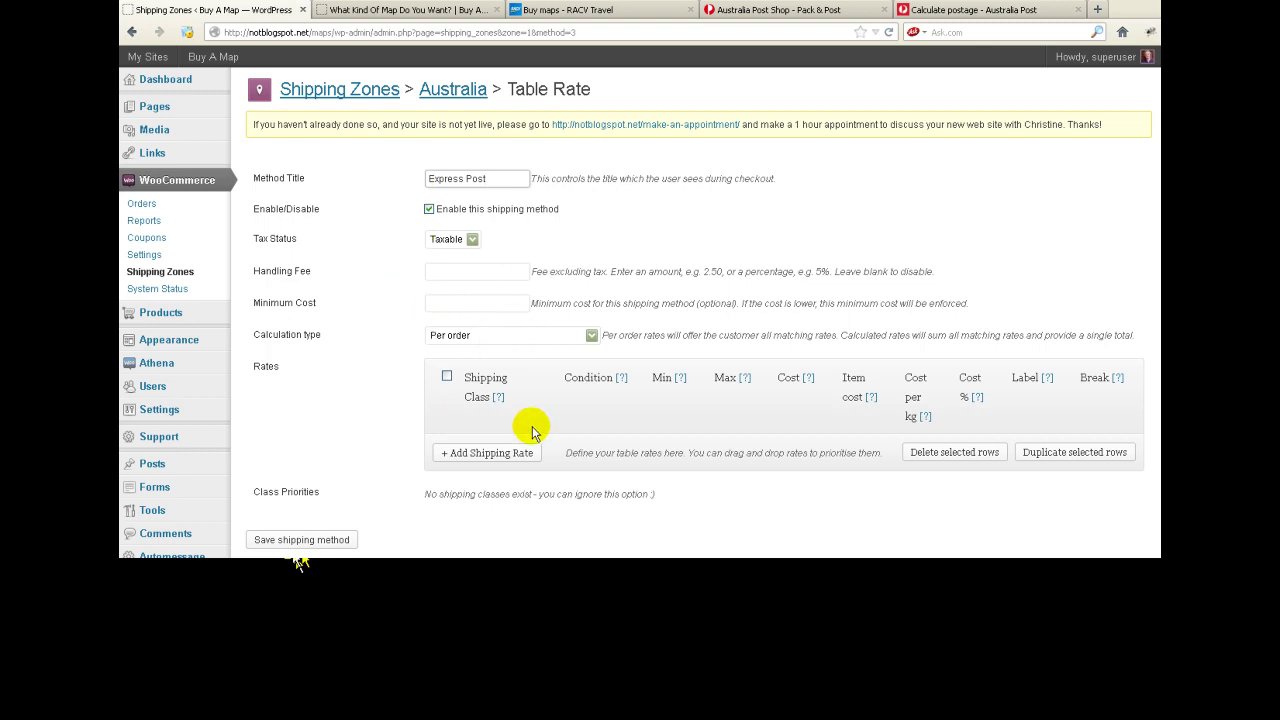
# Step: Look up the Express Post satchel prices on the Australia Post shop page and return to the new shipping method
pyautogui.click(802, 18)
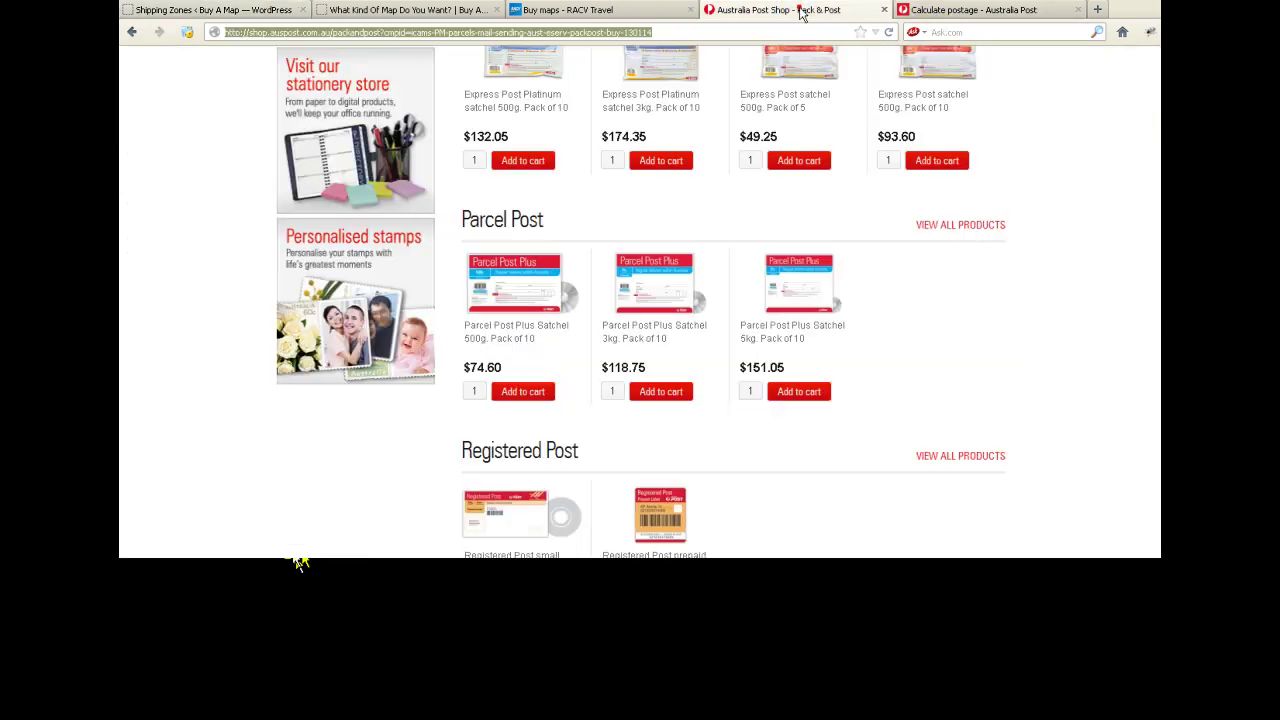
pyautogui.scroll(2, 1012, 347)
pyautogui.scroll(2, 1015, 347)
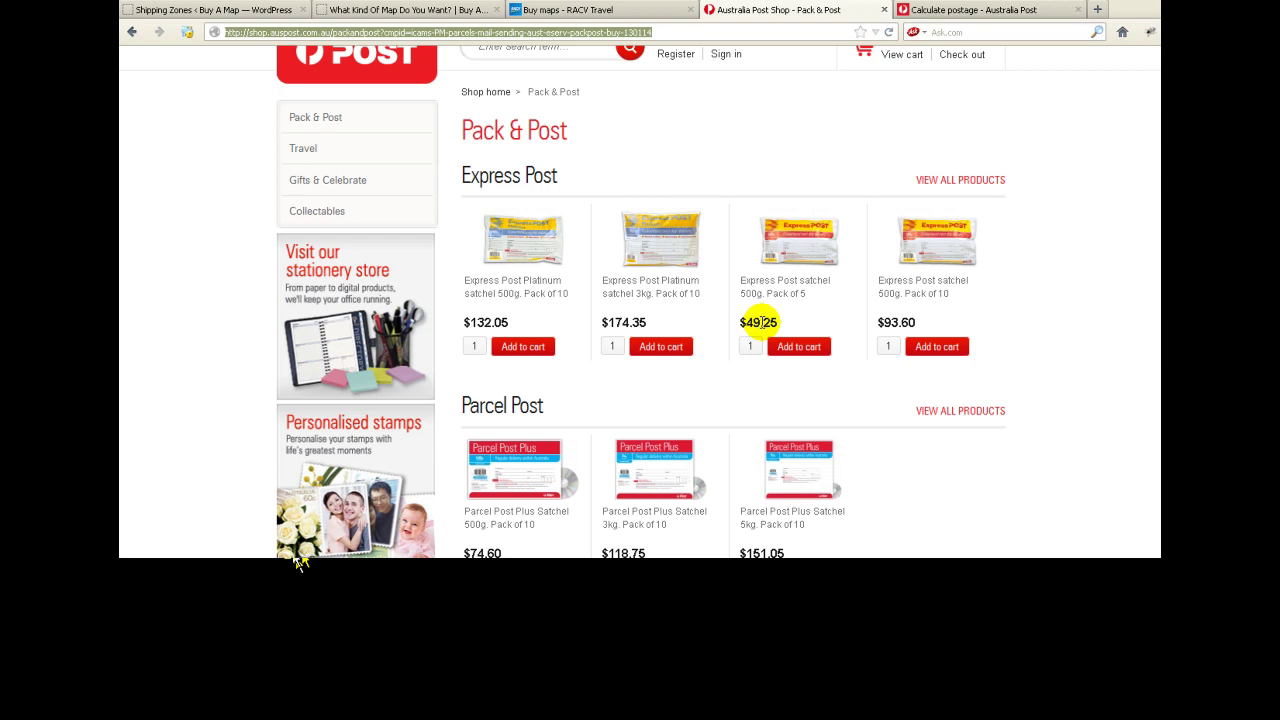
pyautogui.click(153, 12)
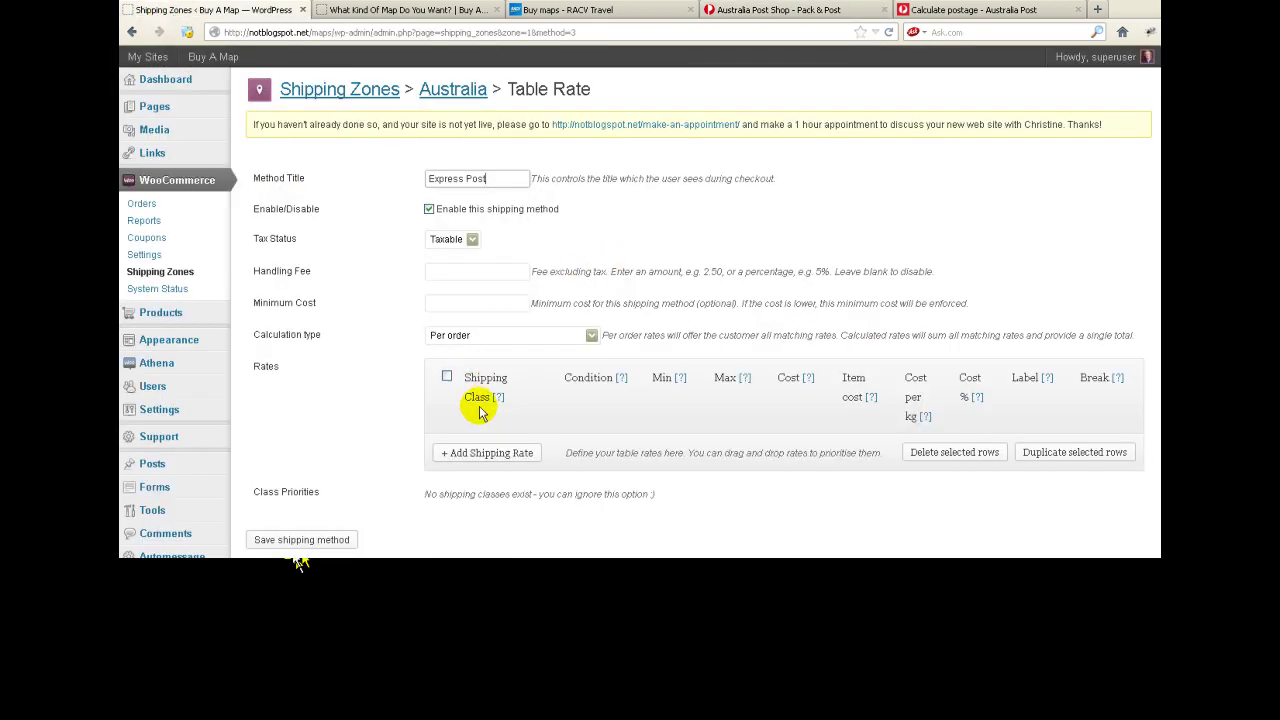
# Step: Add a weight-based rate to the Express Post method with minimum 0, maximum .49, cost 10 and the label "up to 500g"
pyautogui.click(489, 452)
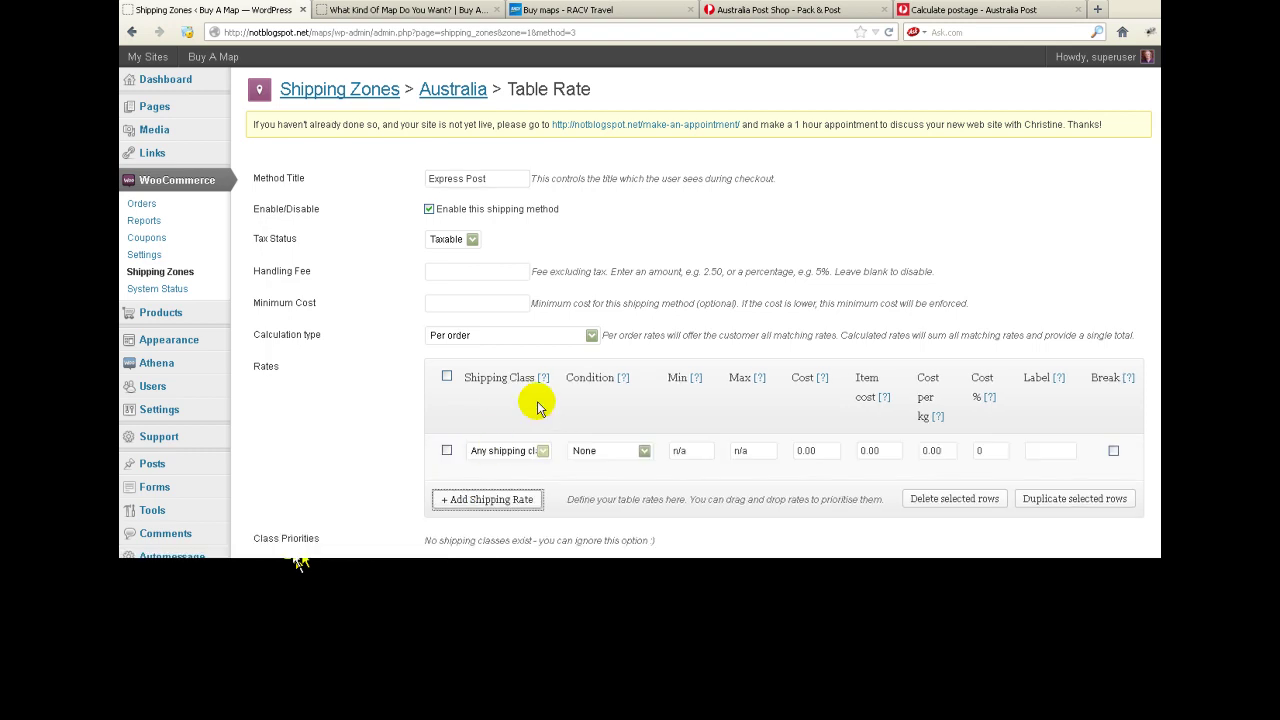
pyautogui.click(643, 450)
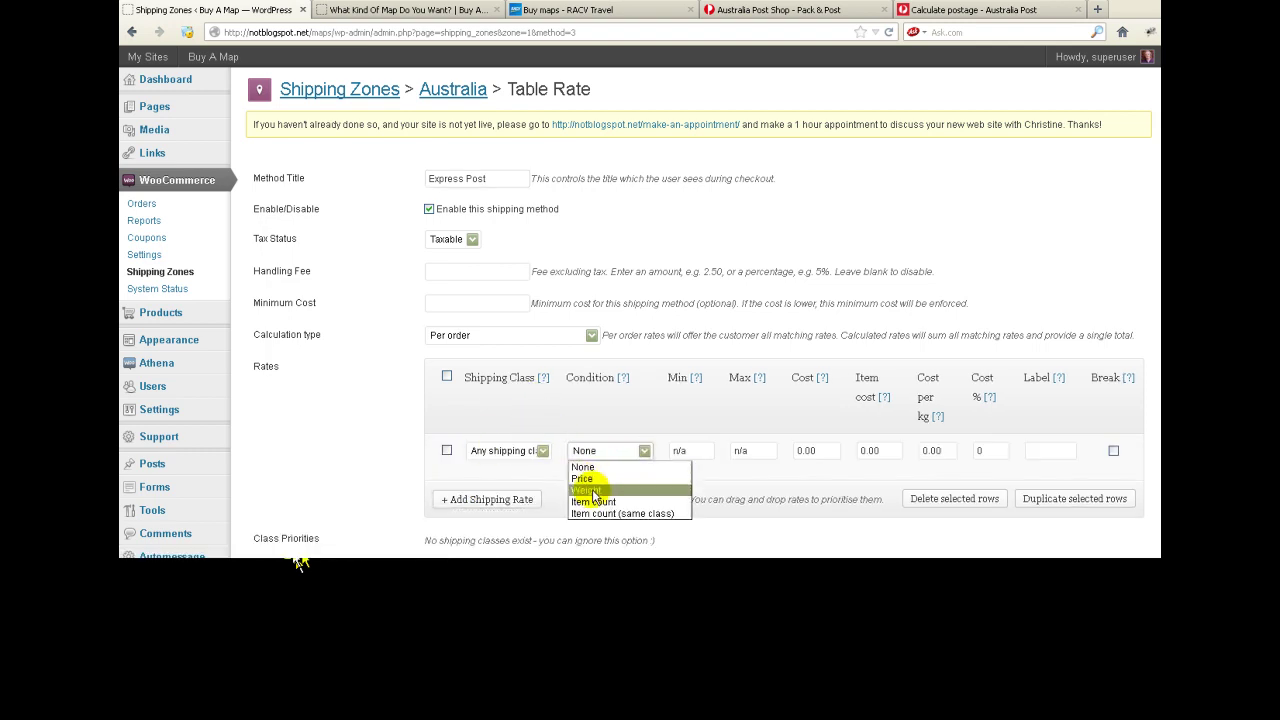
pyautogui.click(593, 490)
pyautogui.click(689, 450)
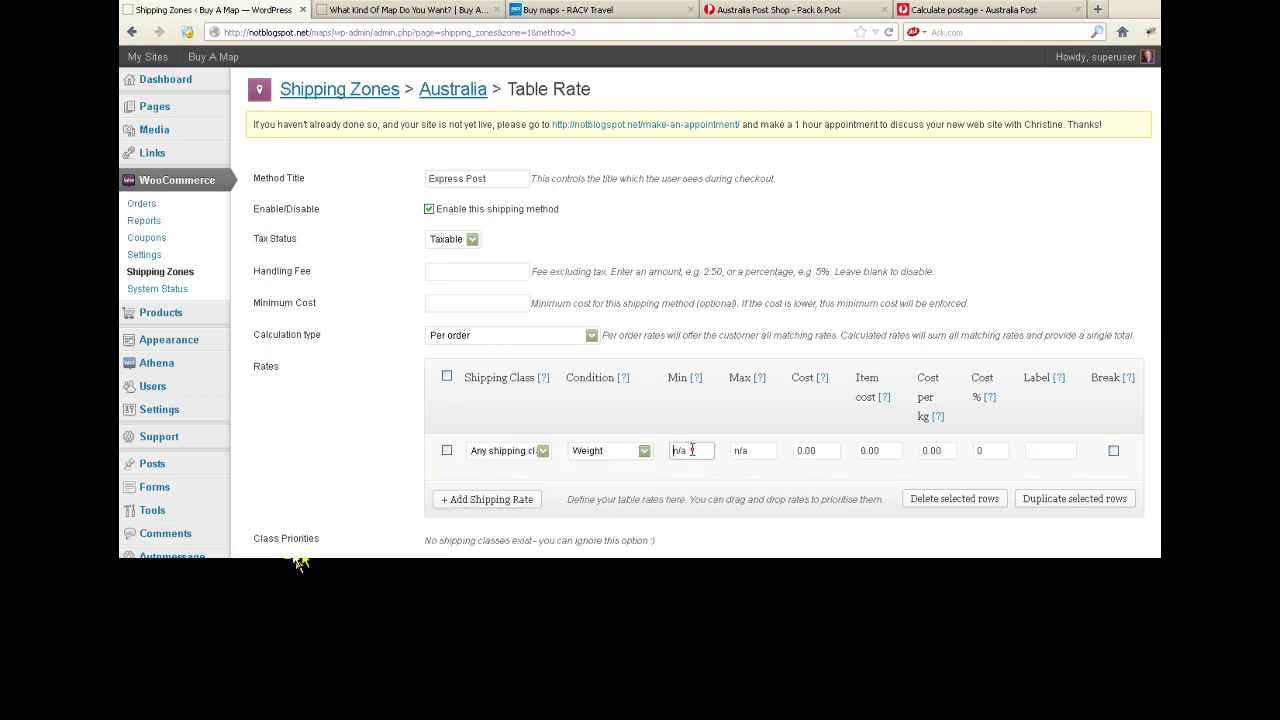
pyautogui.write('0')
pyautogui.press('Tab')
pyautogui.write('.49')
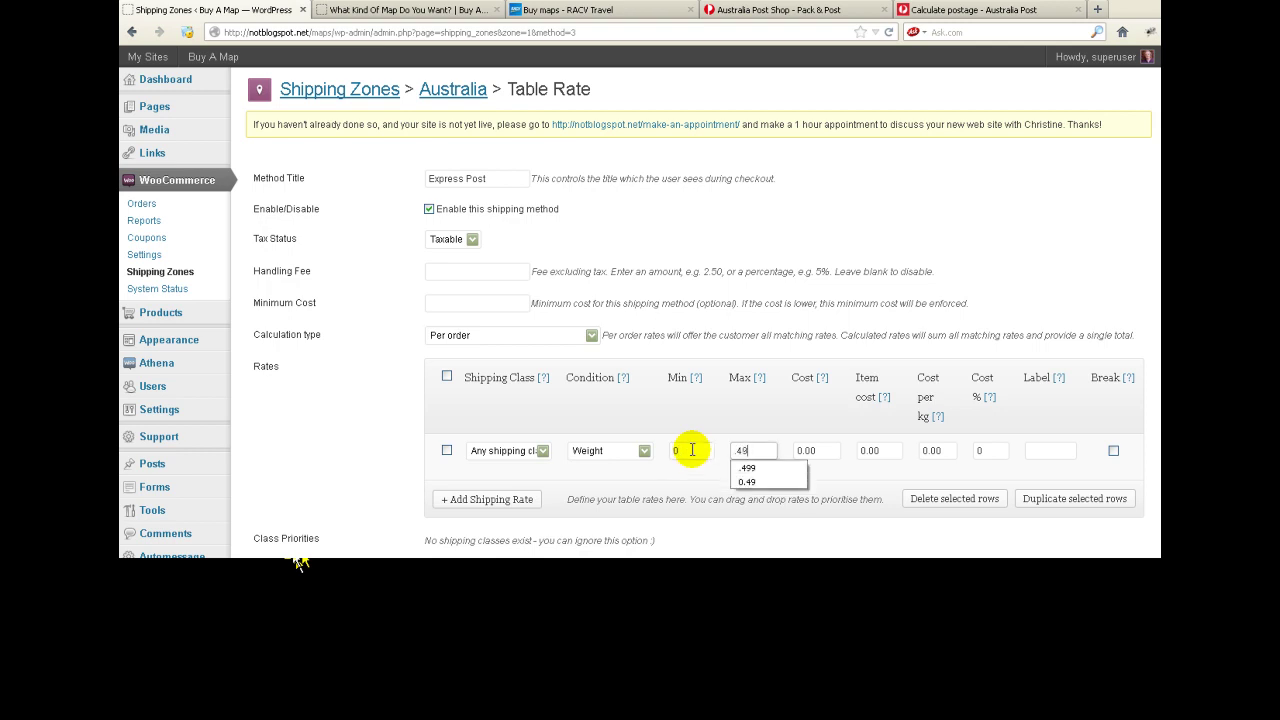
pyautogui.press('Tab')
pyautogui.write('10')
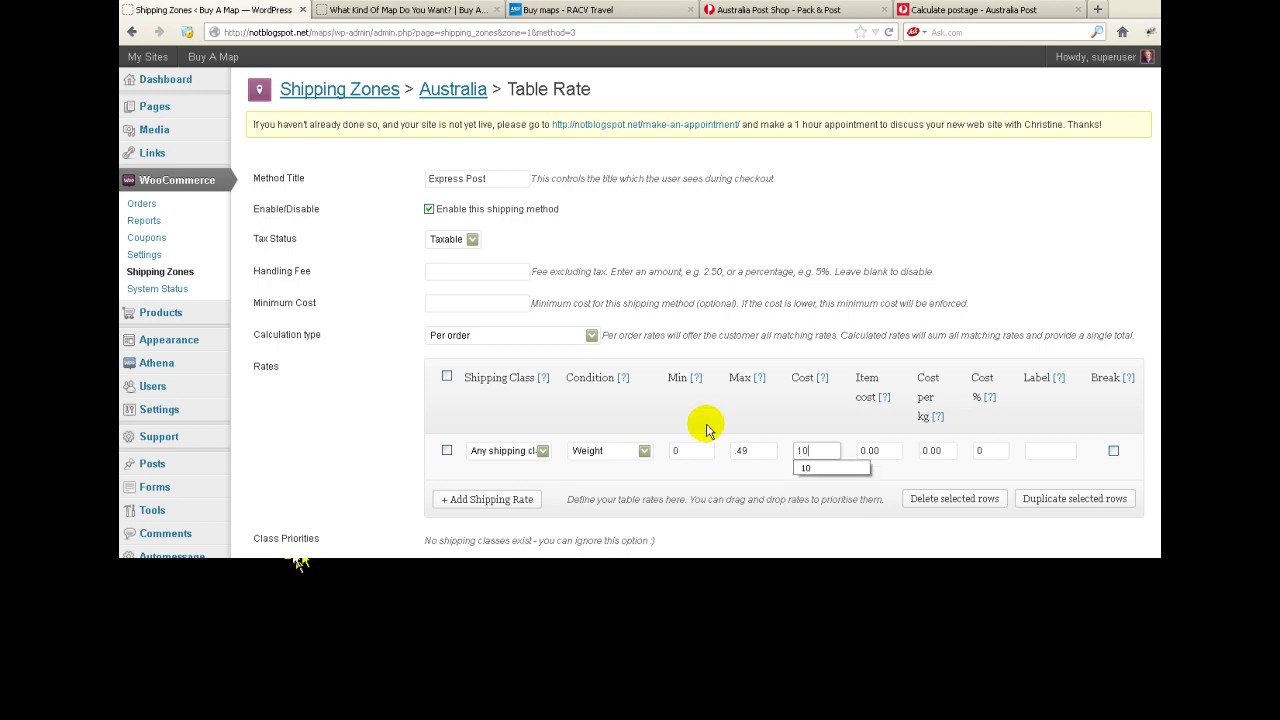
pyautogui.click(1050, 451)
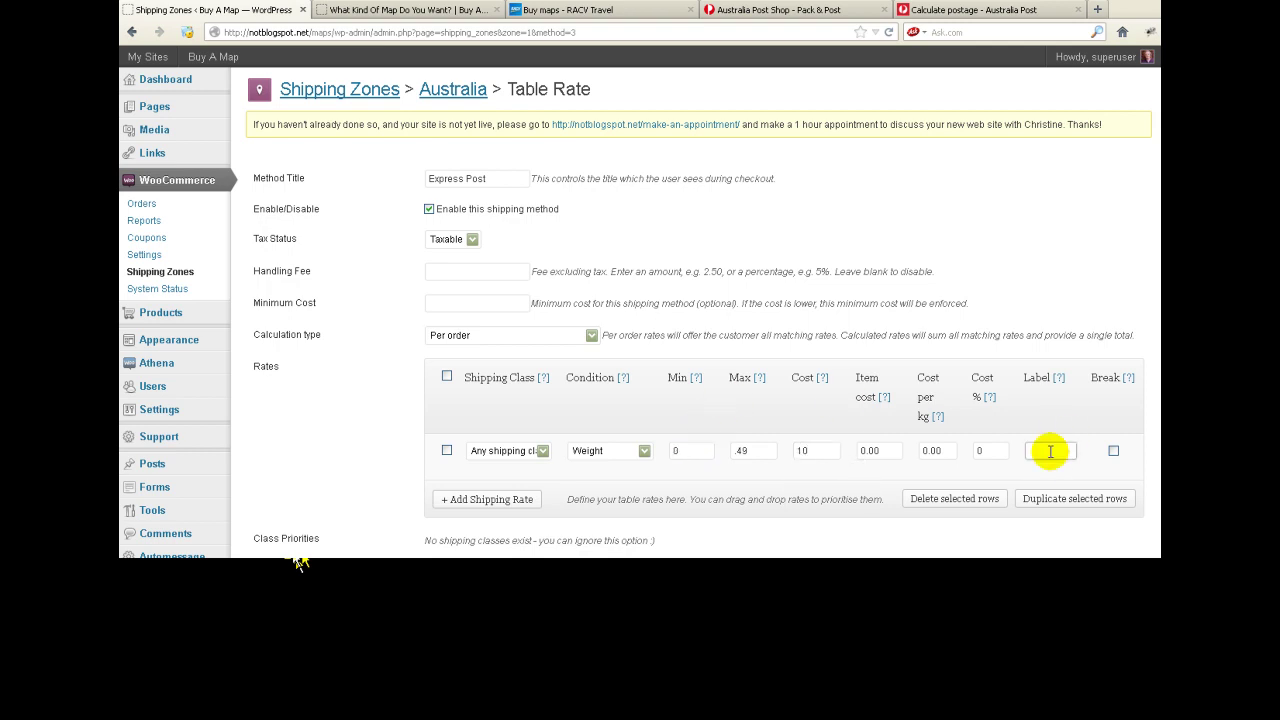
pyautogui.write('up to 500g')
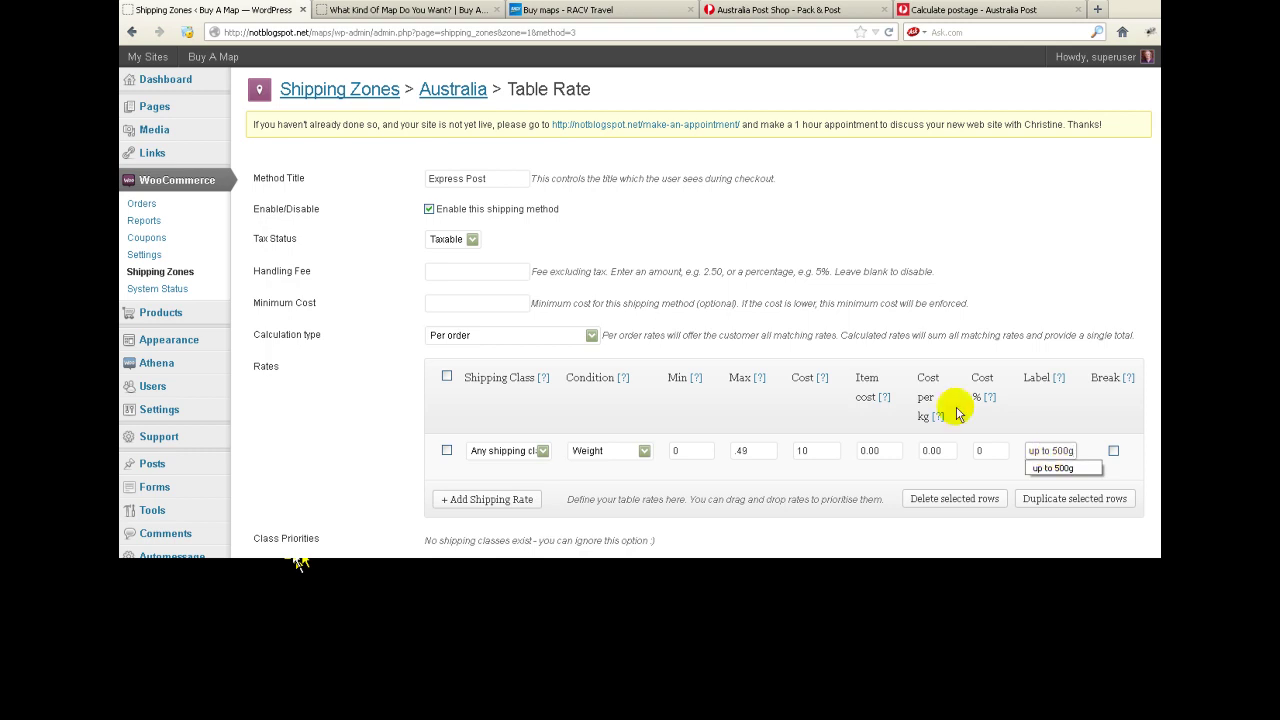
pyautogui.click(487, 499)
pyautogui.scroll(-1, 360, 443)
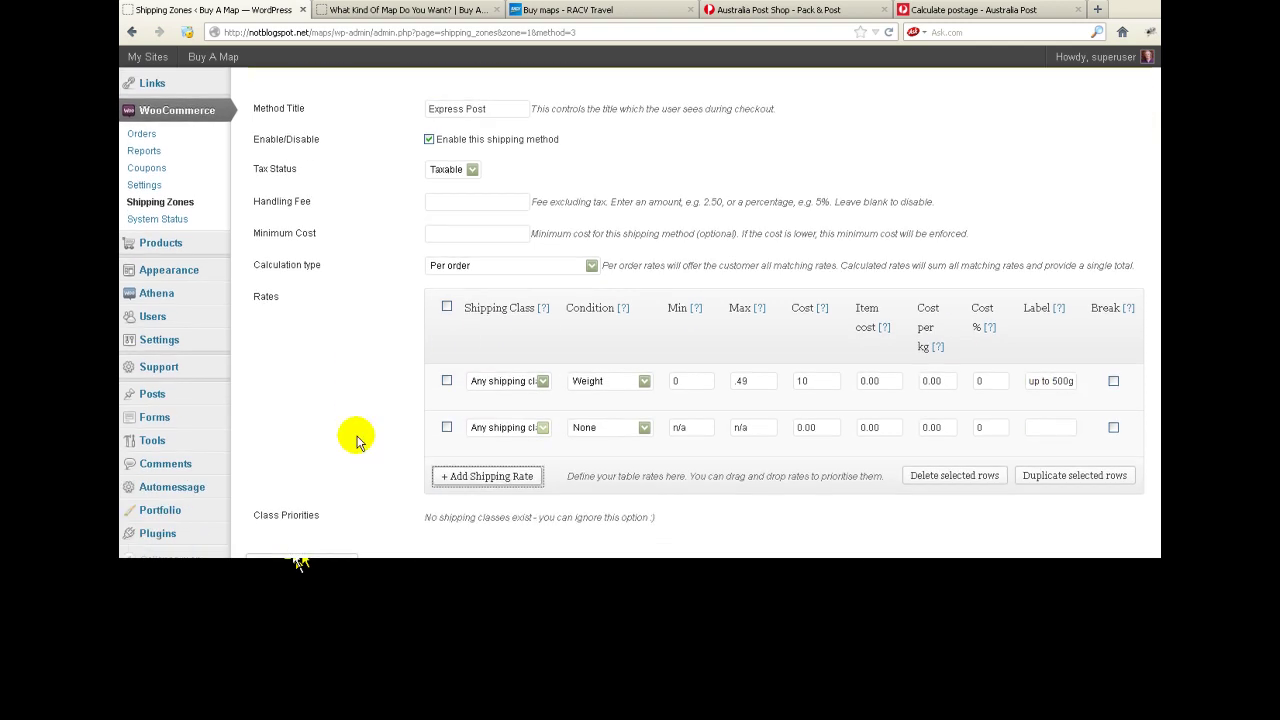
pyautogui.click(645, 404)
pyautogui.click(590, 452)
pyautogui.click(688, 405)
pyautogui.click(690, 405)
pyautogui.write('.5')
pyautogui.press('Tab')
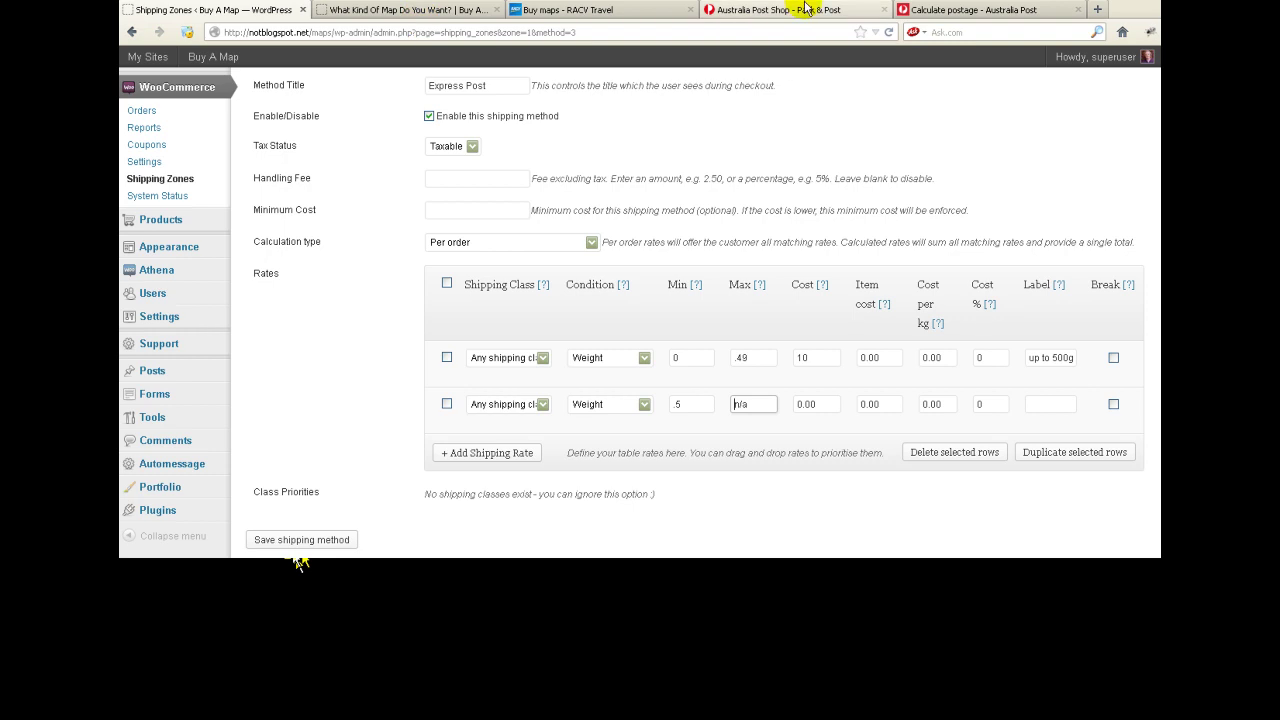
pyautogui.click(930, 10)
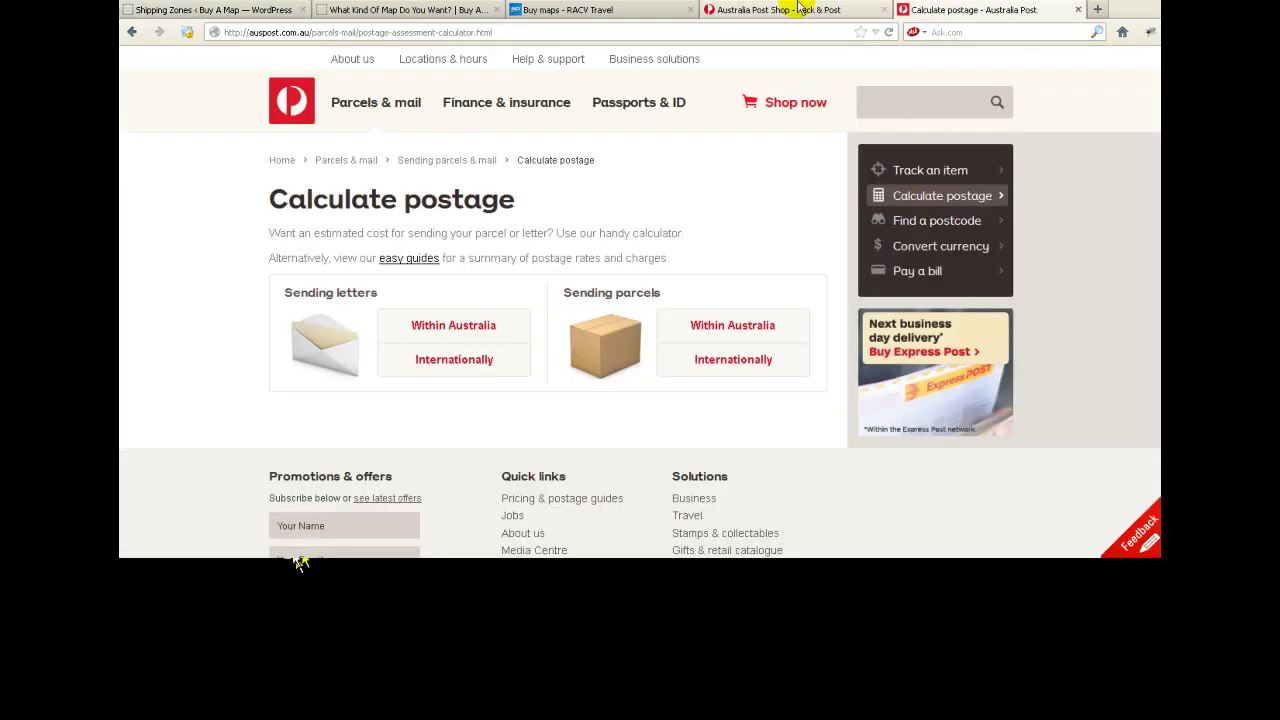
pyautogui.click(800, 9)
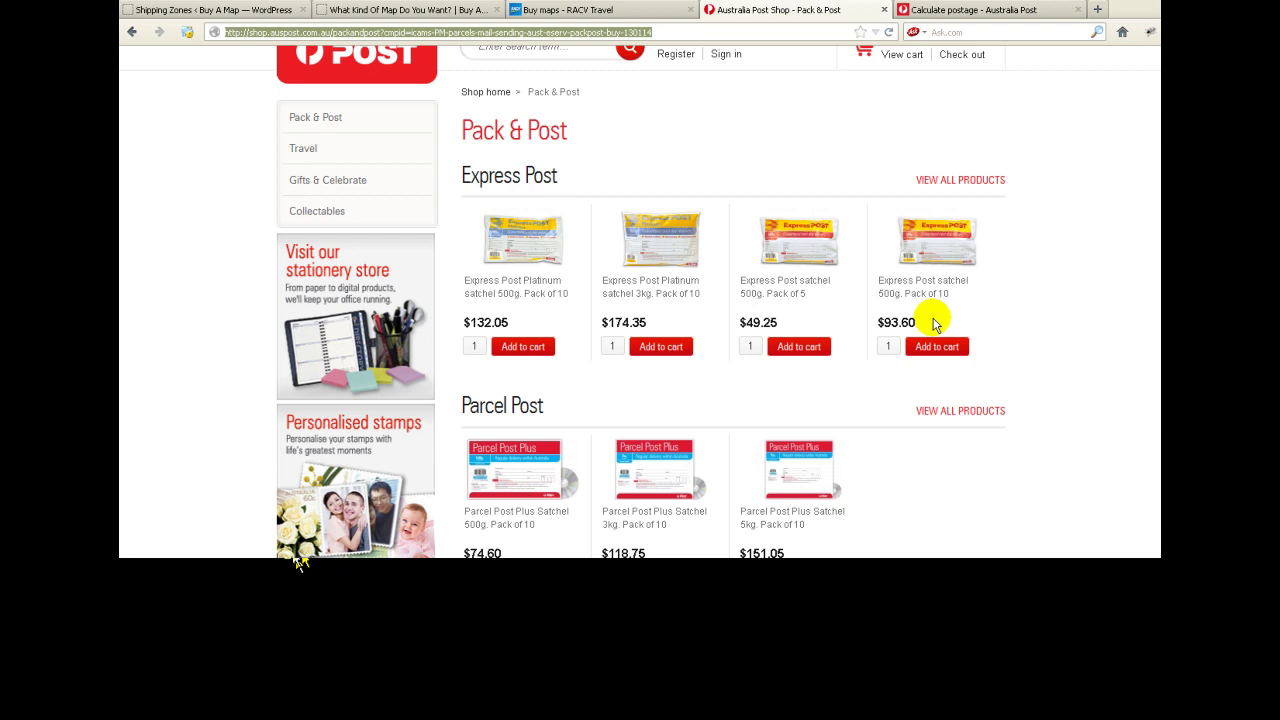
pyautogui.click(170, 10)
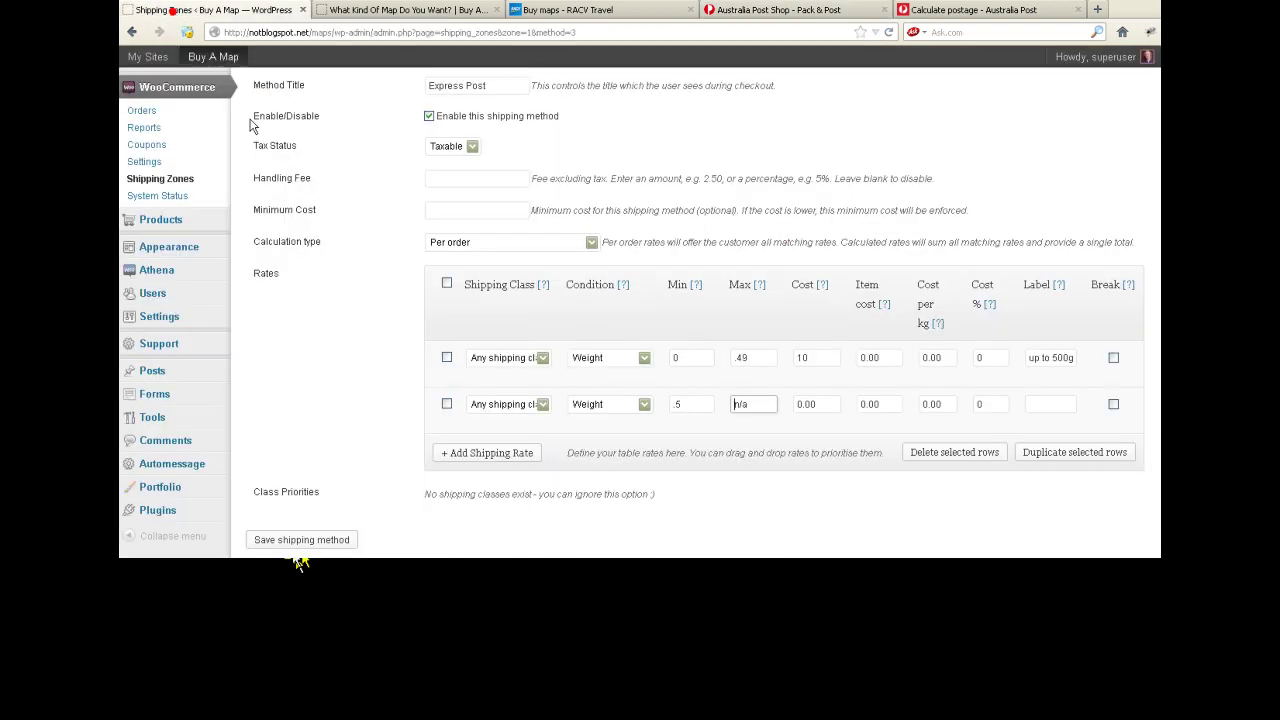
pyautogui.click(447, 404)
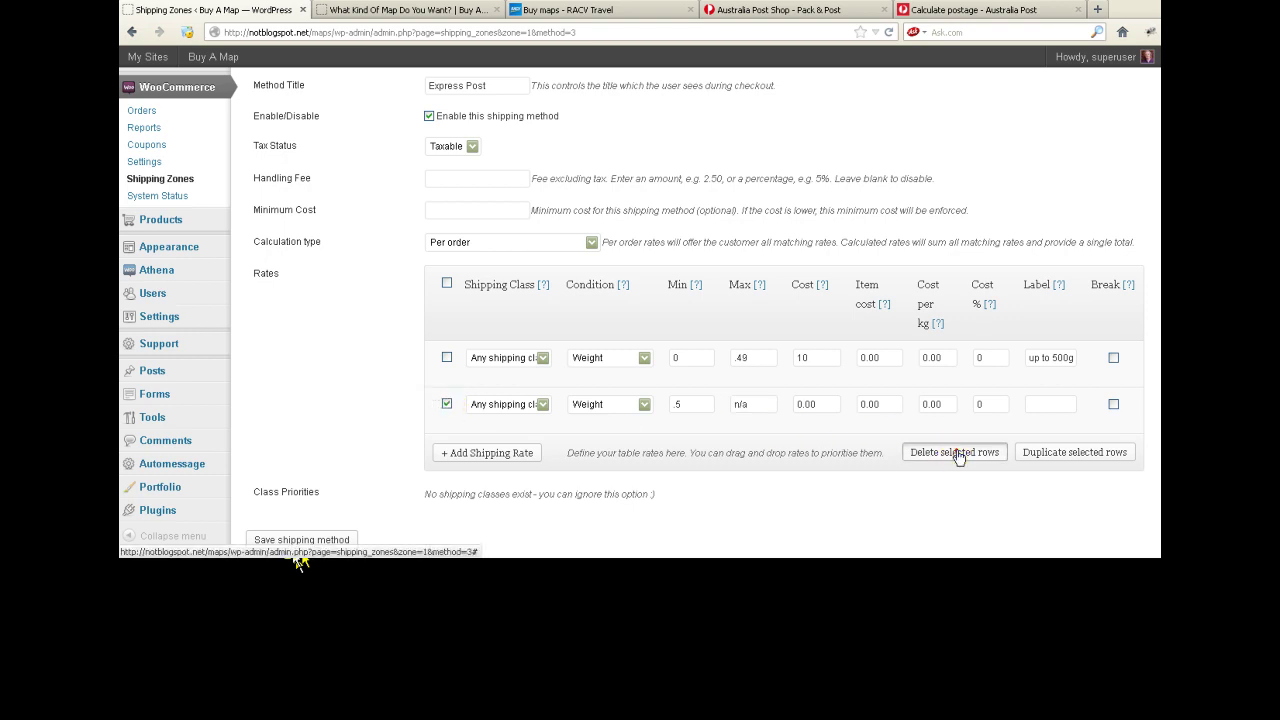
pyautogui.click(955, 452)
# Step: Save the Express Post shipping method and open the New Zealand shipping zone
pyautogui.click(622, 260)
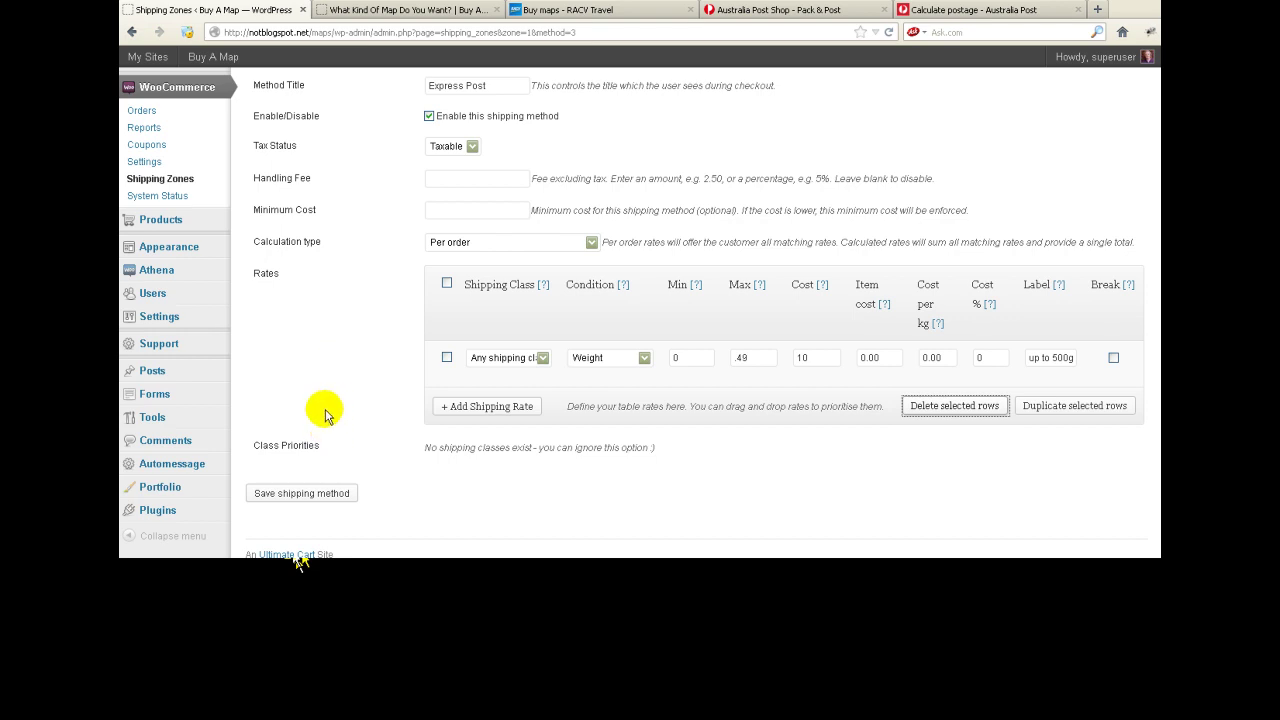
pyautogui.click(285, 494)
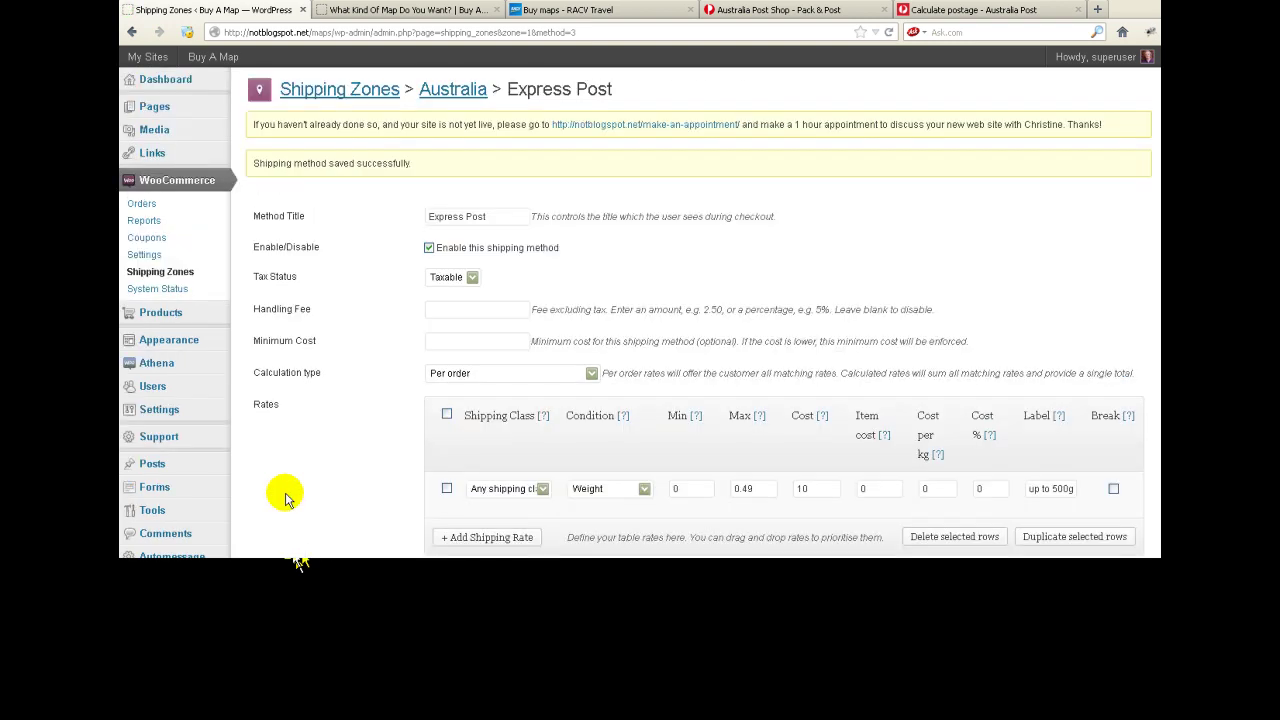
pyautogui.click(450, 90)
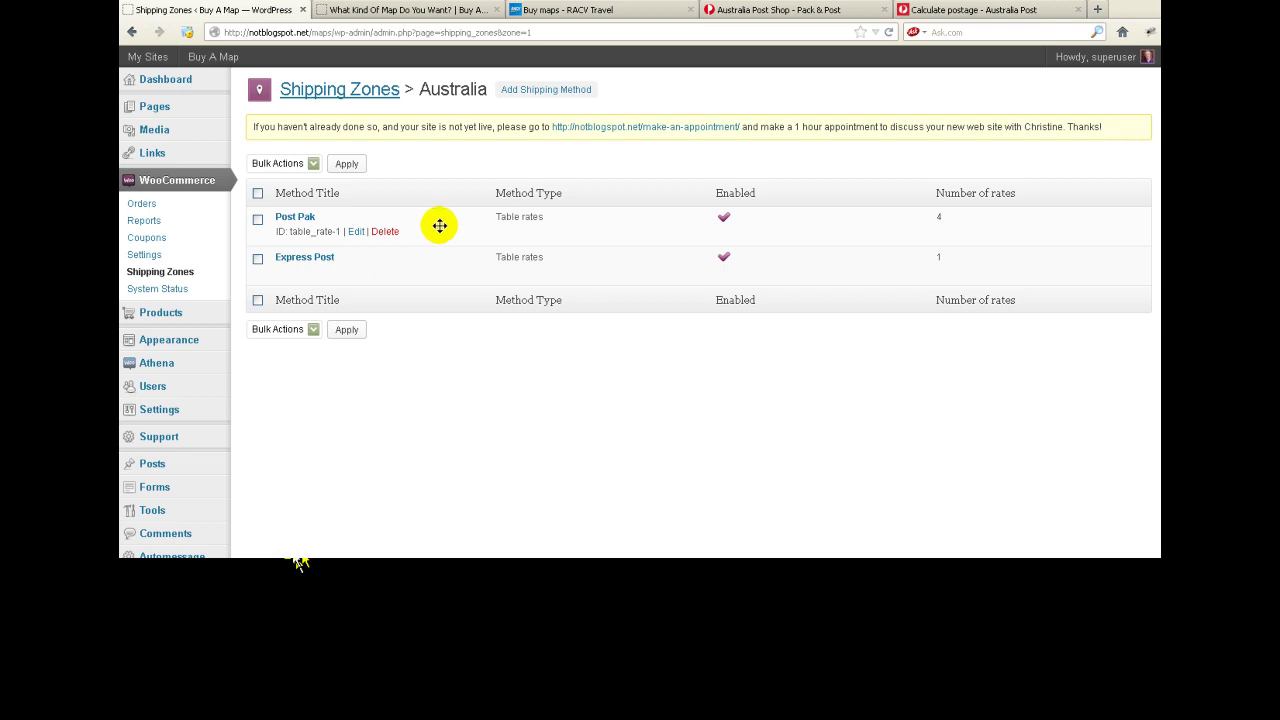
pyautogui.moveTo(440, 225)
pyautogui.mouseDown()
pyautogui.moveTo(443, 275)
pyautogui.moveTo(444, 223)
pyautogui.mouseUp()
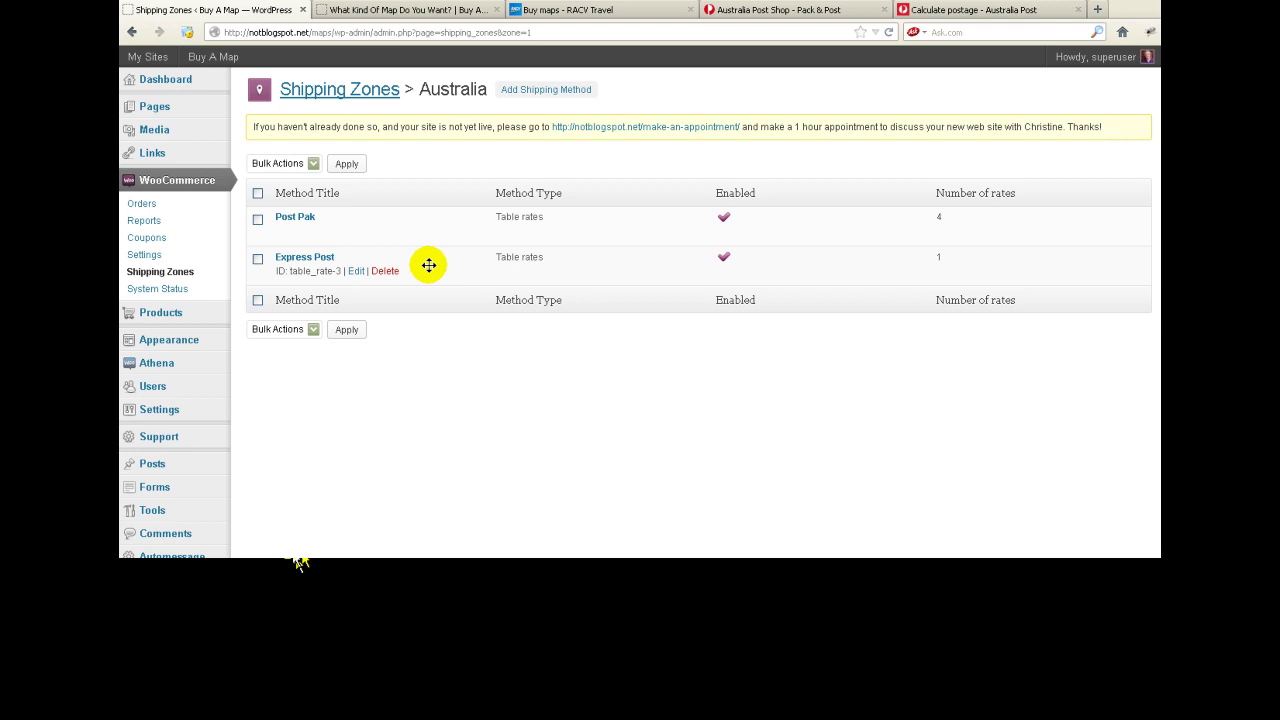
pyautogui.click(345, 88)
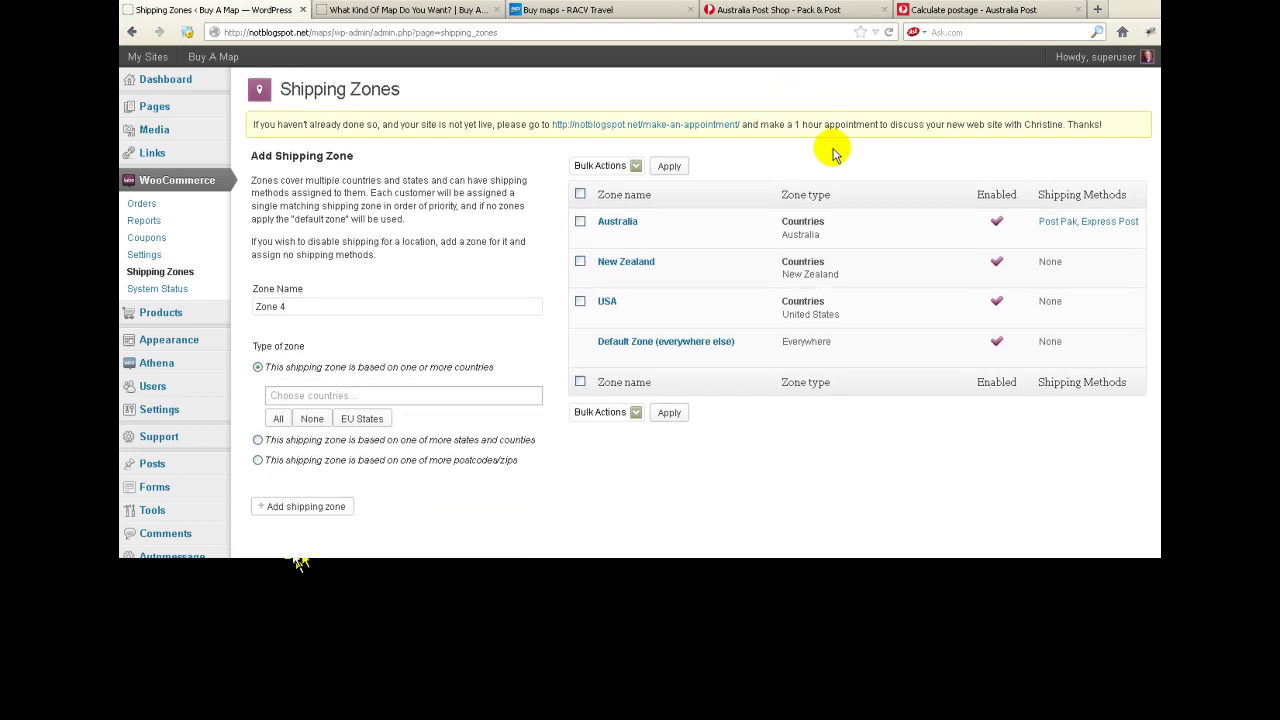
pyautogui.click(680, 276)
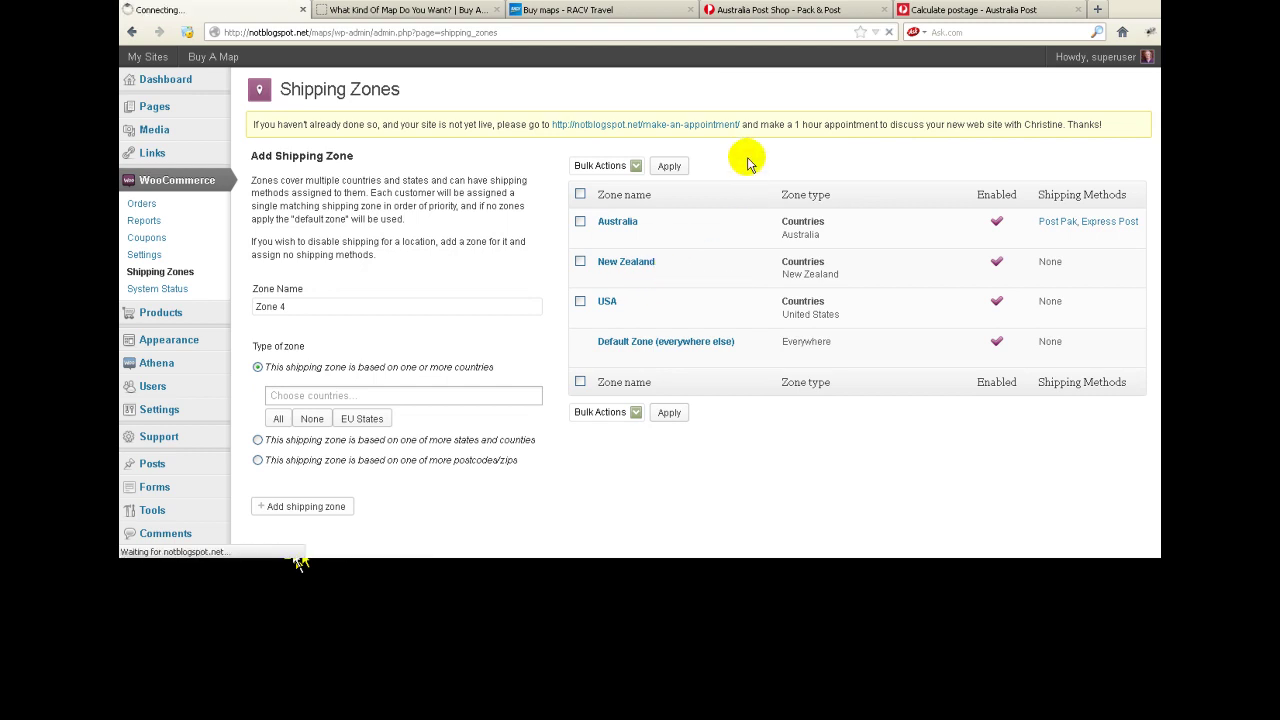
# Step: Calculate international parcel postage to New Zealand for up to 500g on the Australia Post site and review the service prices
pyautogui.click(1003, 12)
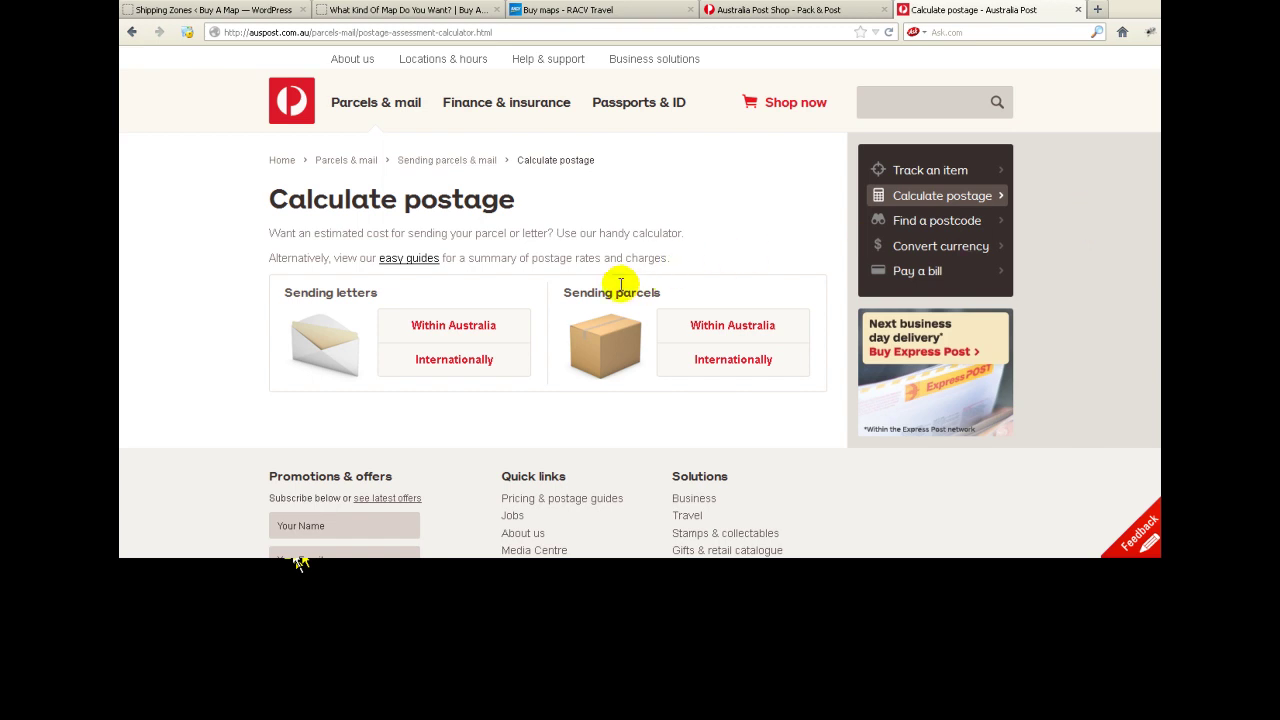
pyautogui.click(728, 362)
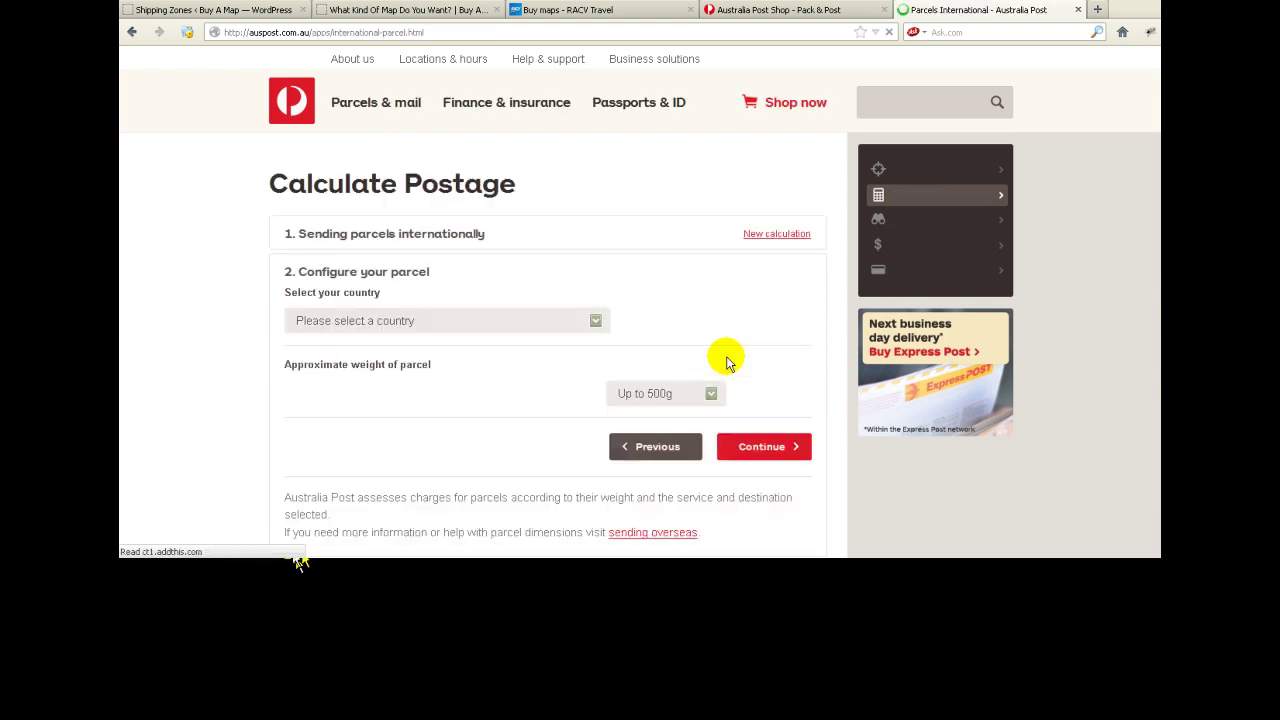
pyautogui.click(595, 320)
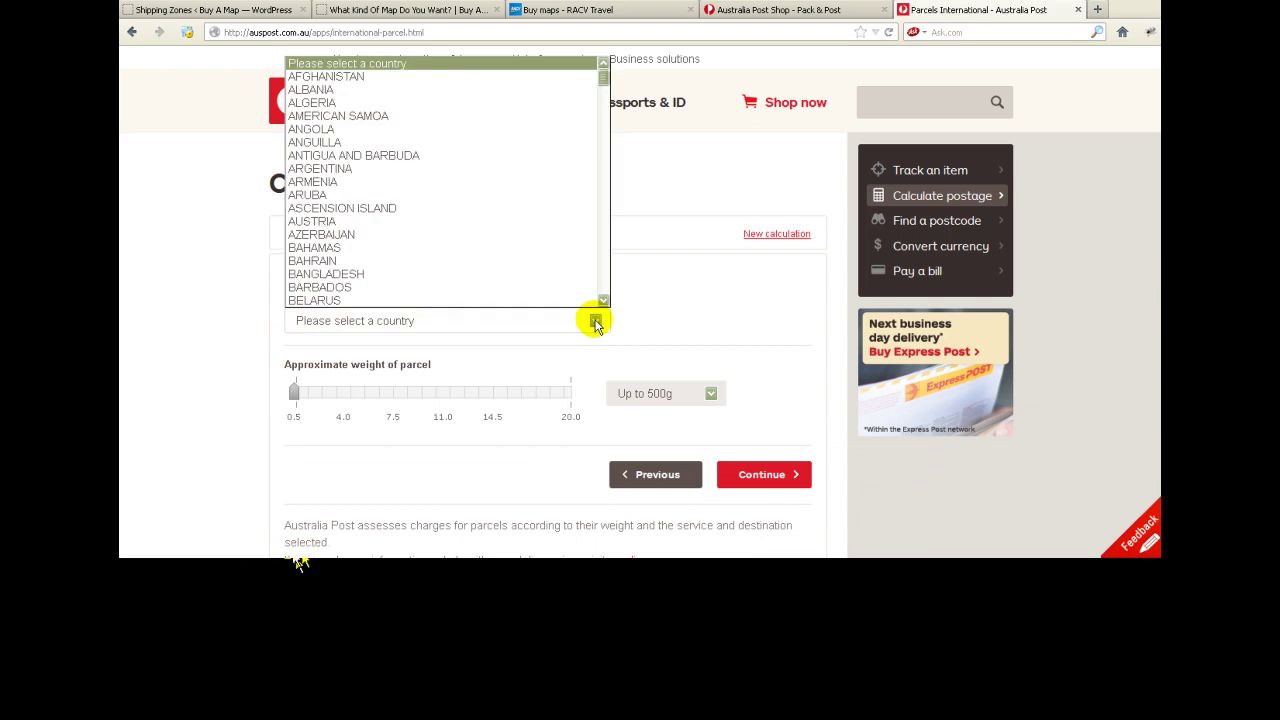
pyautogui.press('n')
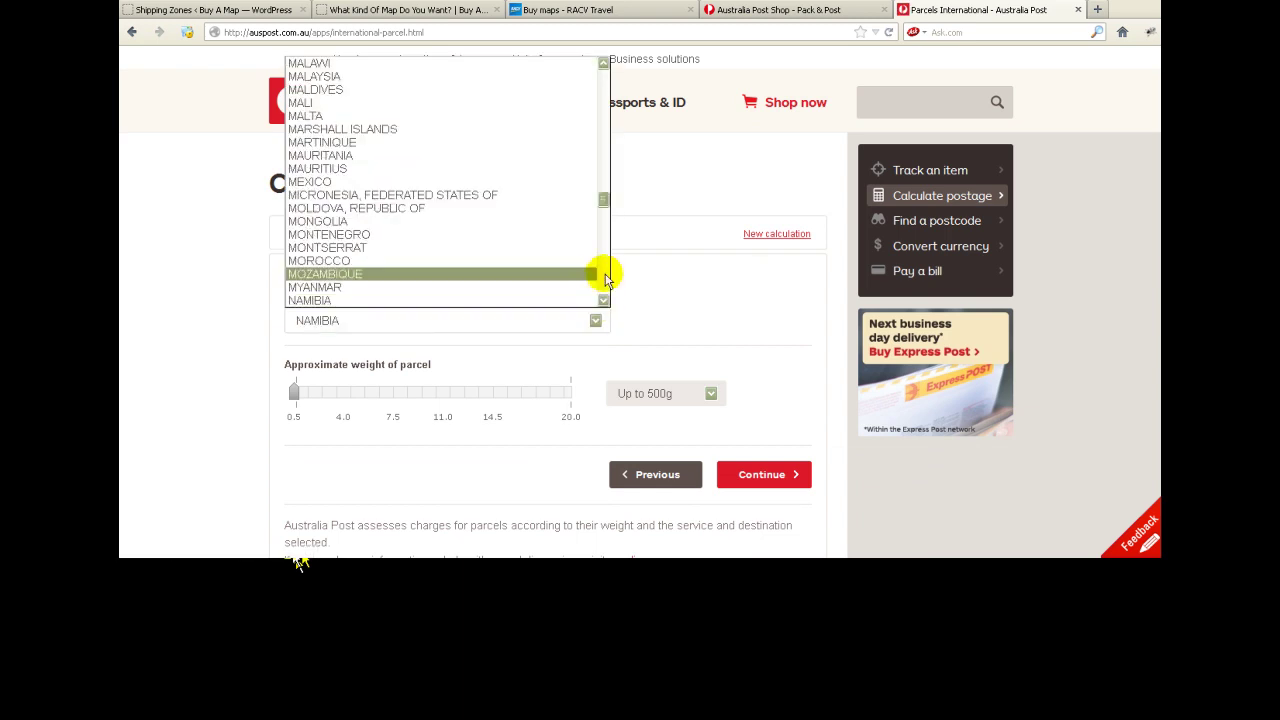
pyautogui.click(605, 275)
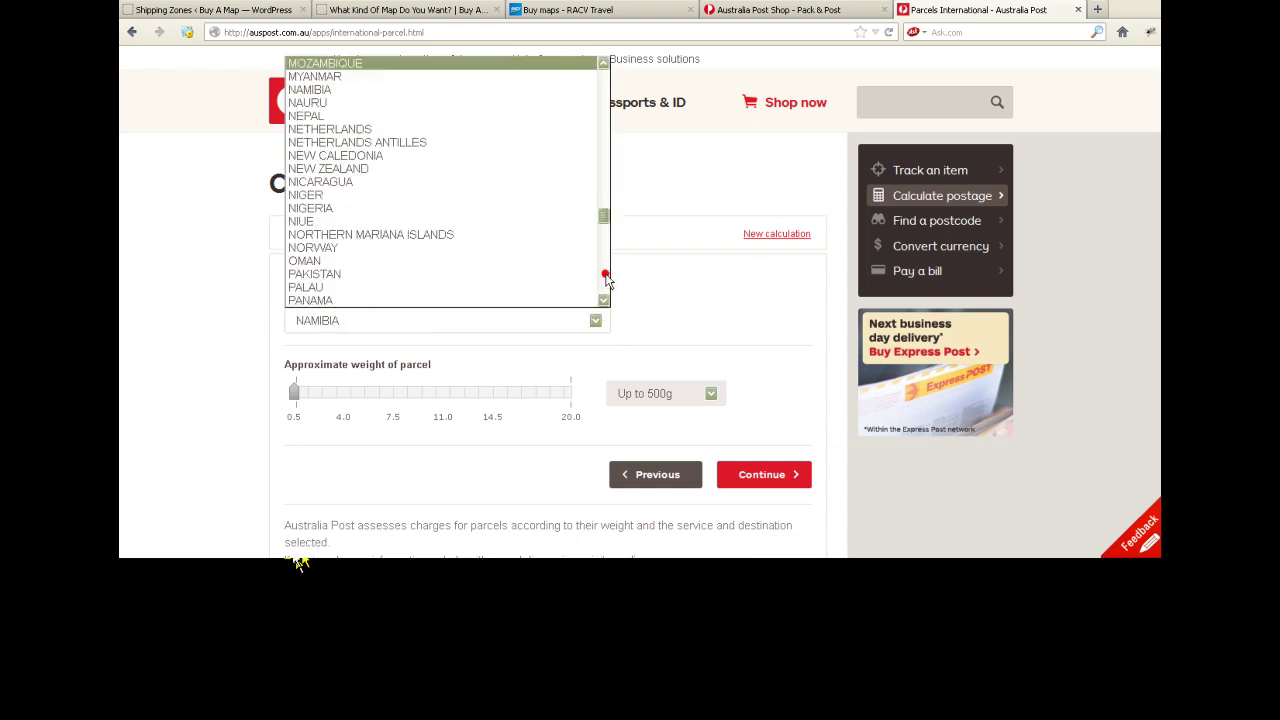
pyautogui.click(343, 168)
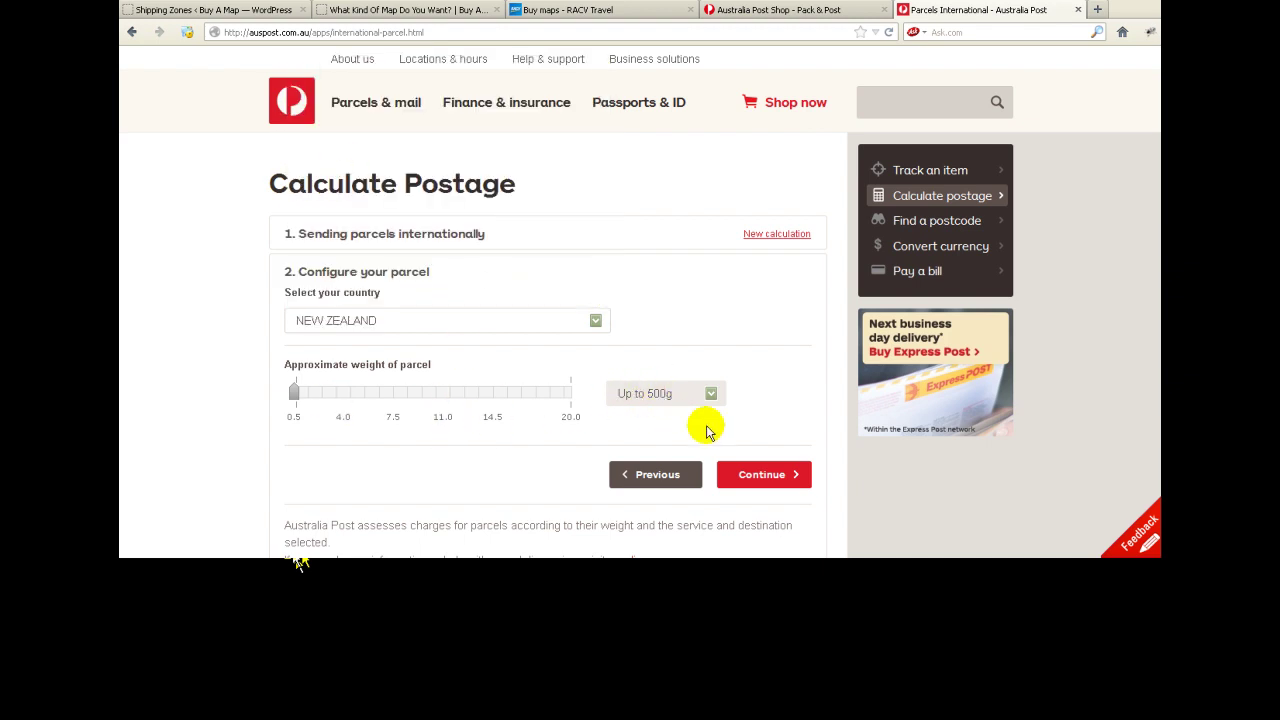
pyautogui.click(766, 476)
pyautogui.scroll(-2, 1048, 384)
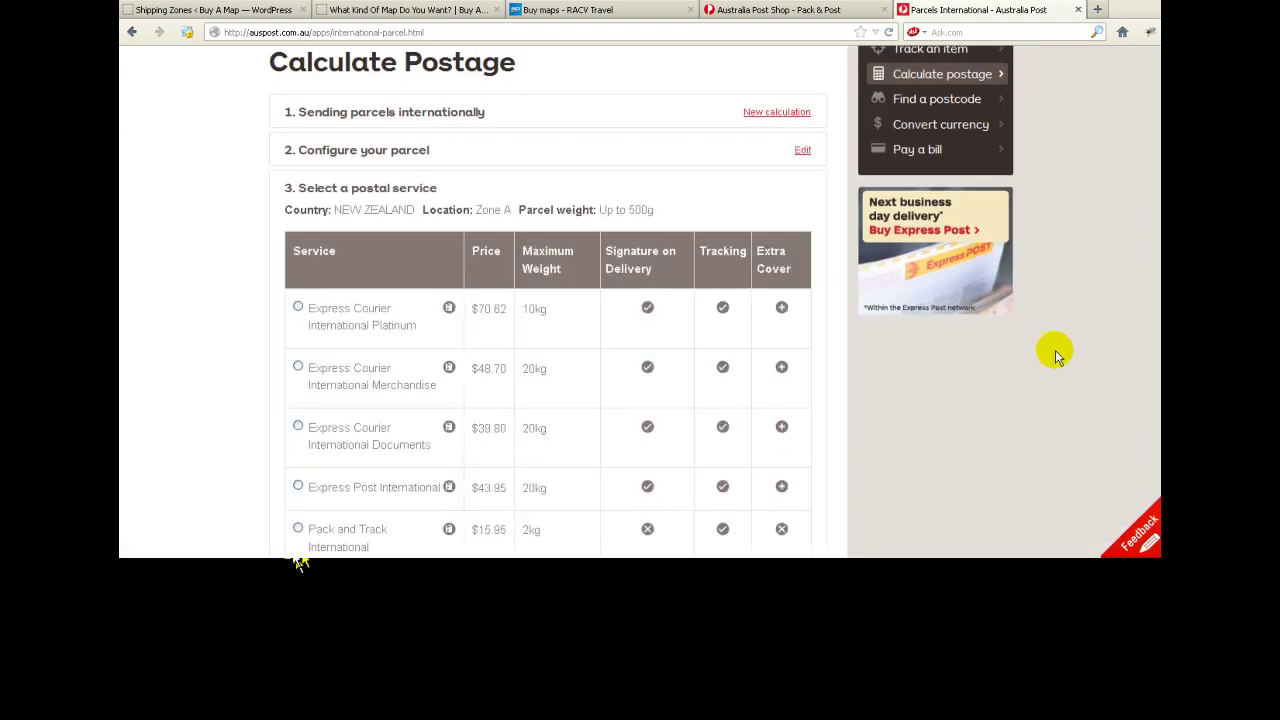
pyautogui.scroll(-2, 1058, 357)
pyautogui.scroll(-2, 1057, 355)
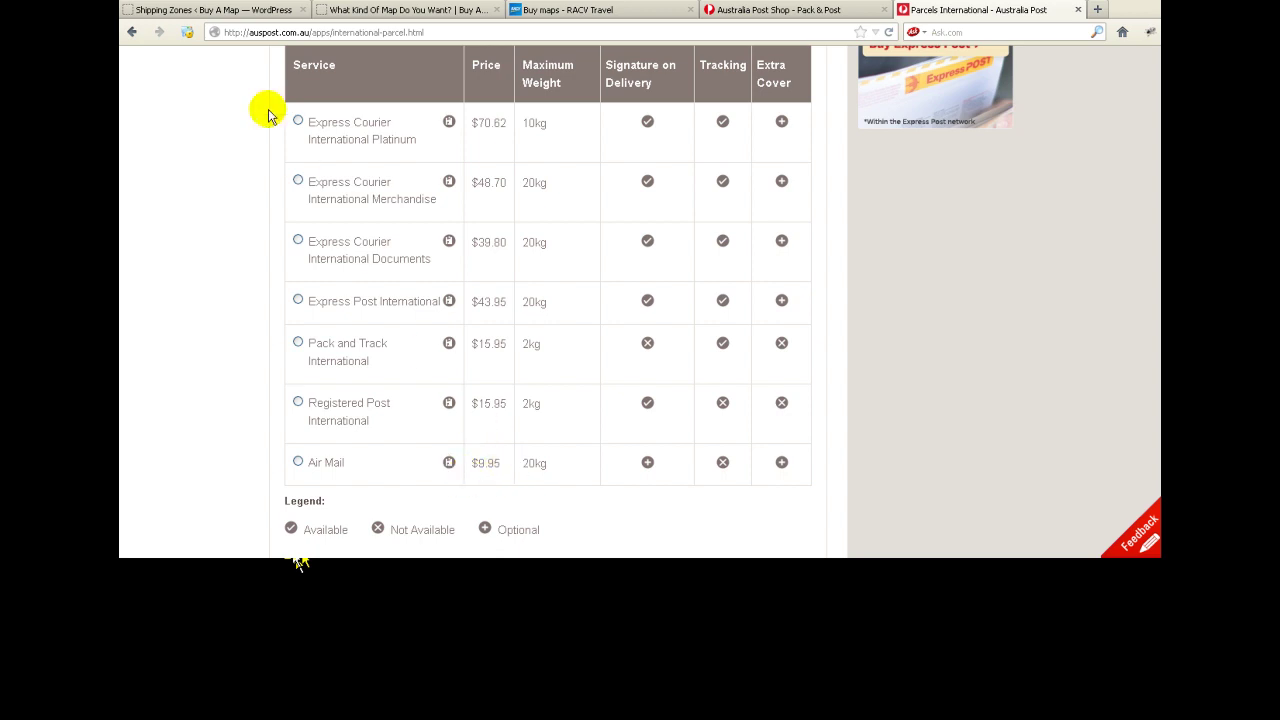
# Step: Add a table rate shipping method to the New Zealand zone, titled Air Mail, with tax status None and Per order calculation
pyautogui.click(234, 11)
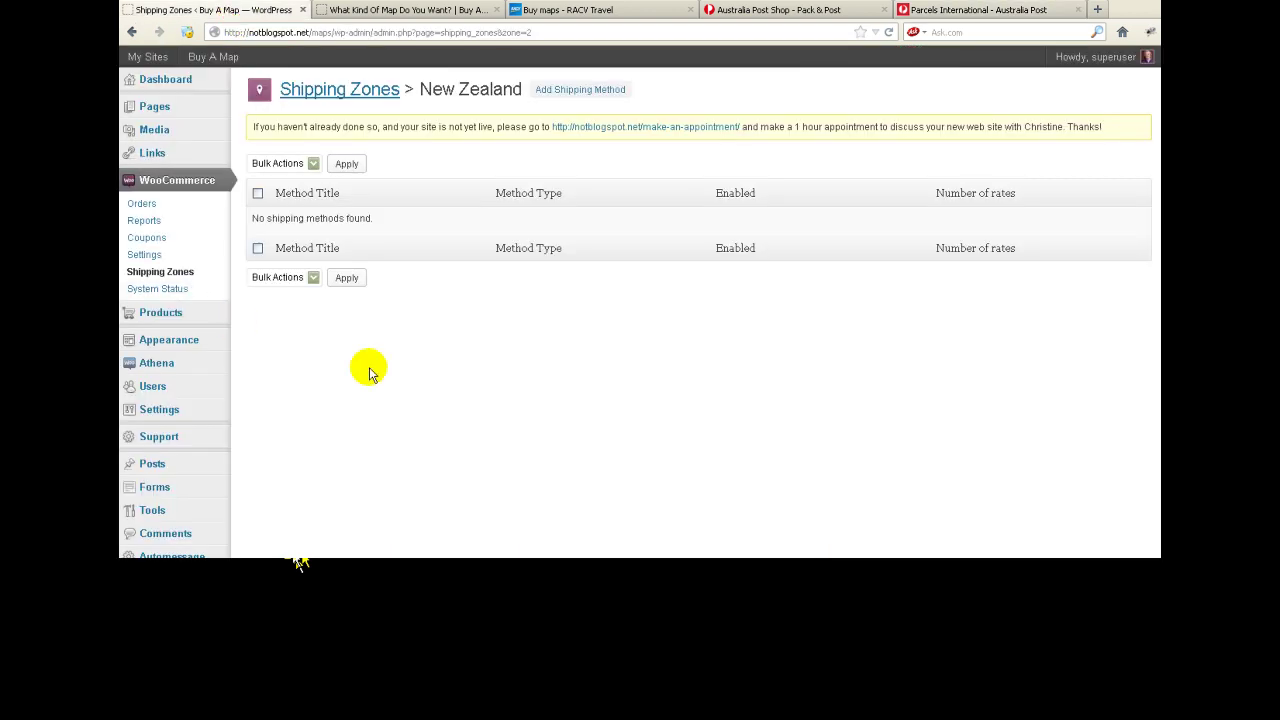
pyautogui.click(590, 92)
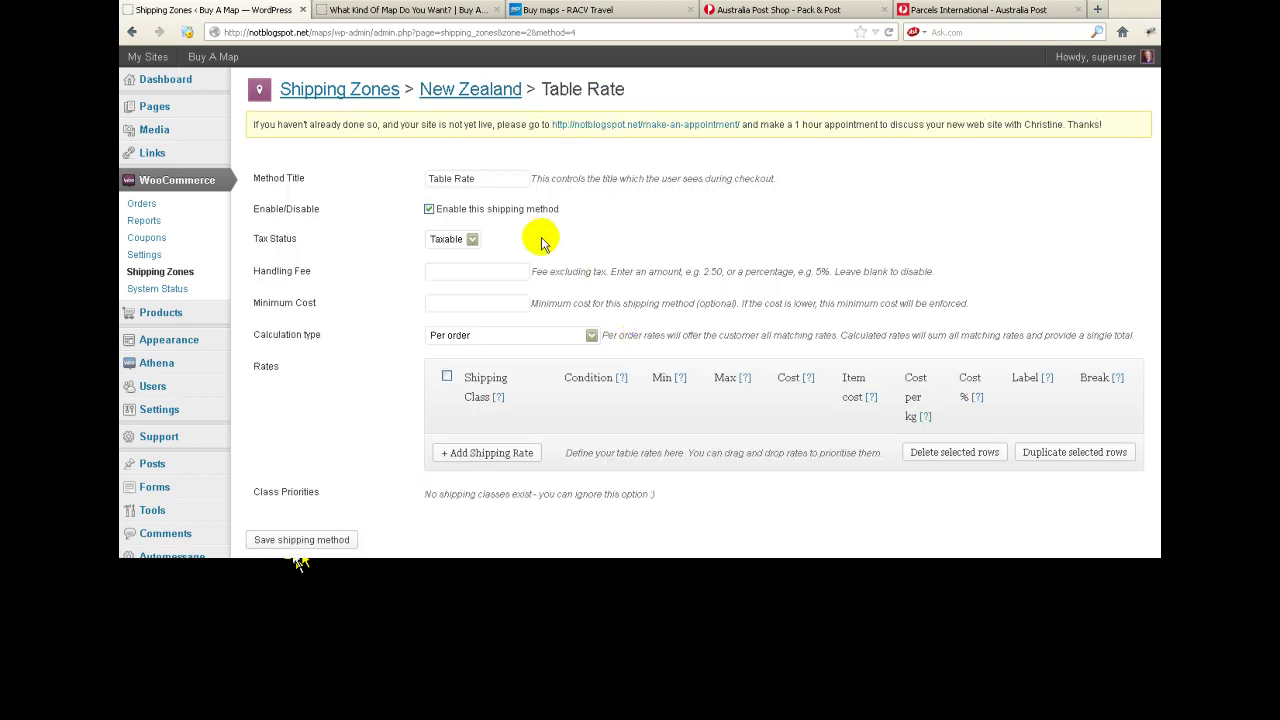
pyautogui.moveTo(490, 178); pyautogui.dragTo(399, 177)
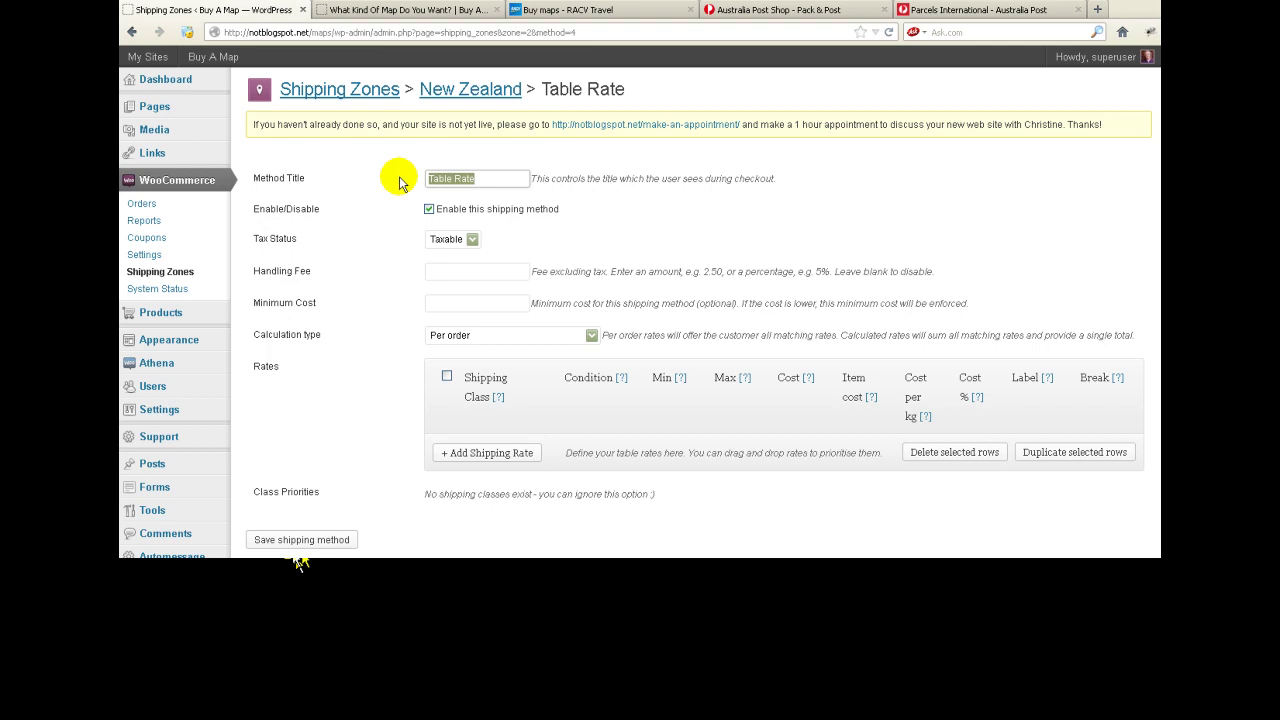
pyautogui.write('Air Mail')
pyautogui.click(471, 240)
pyautogui.click(462, 266)
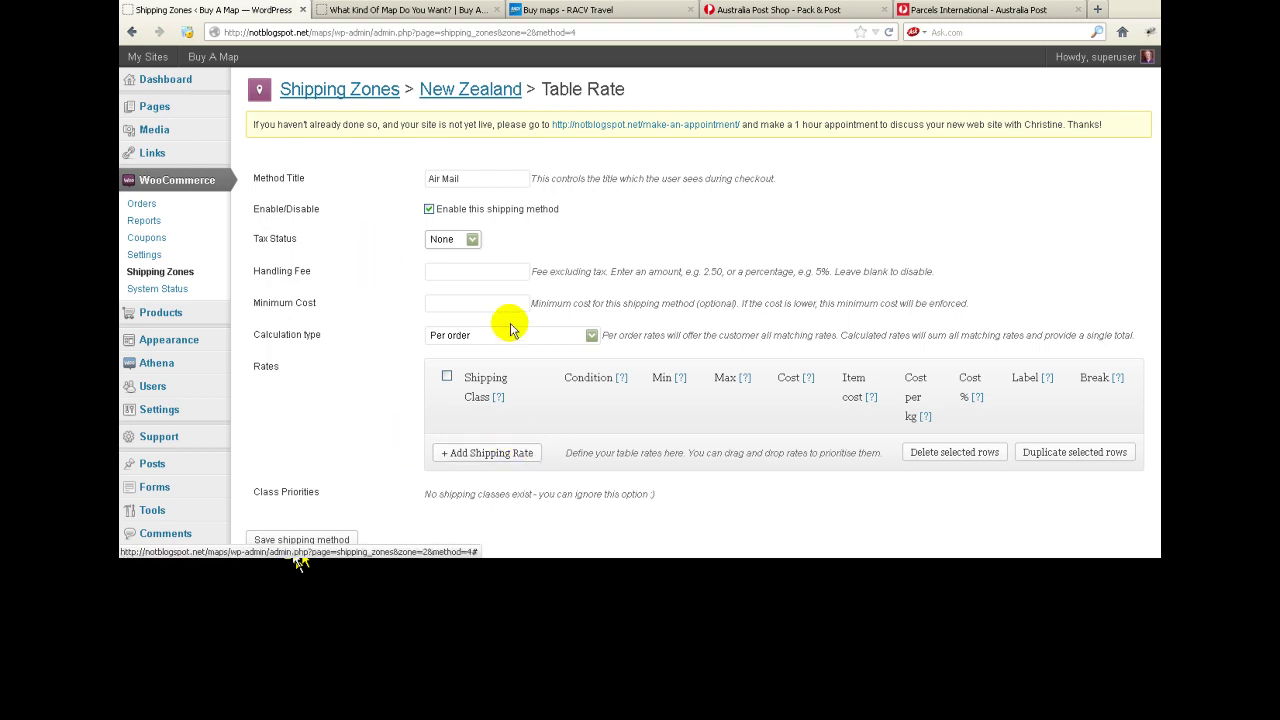
pyautogui.click(590, 336)
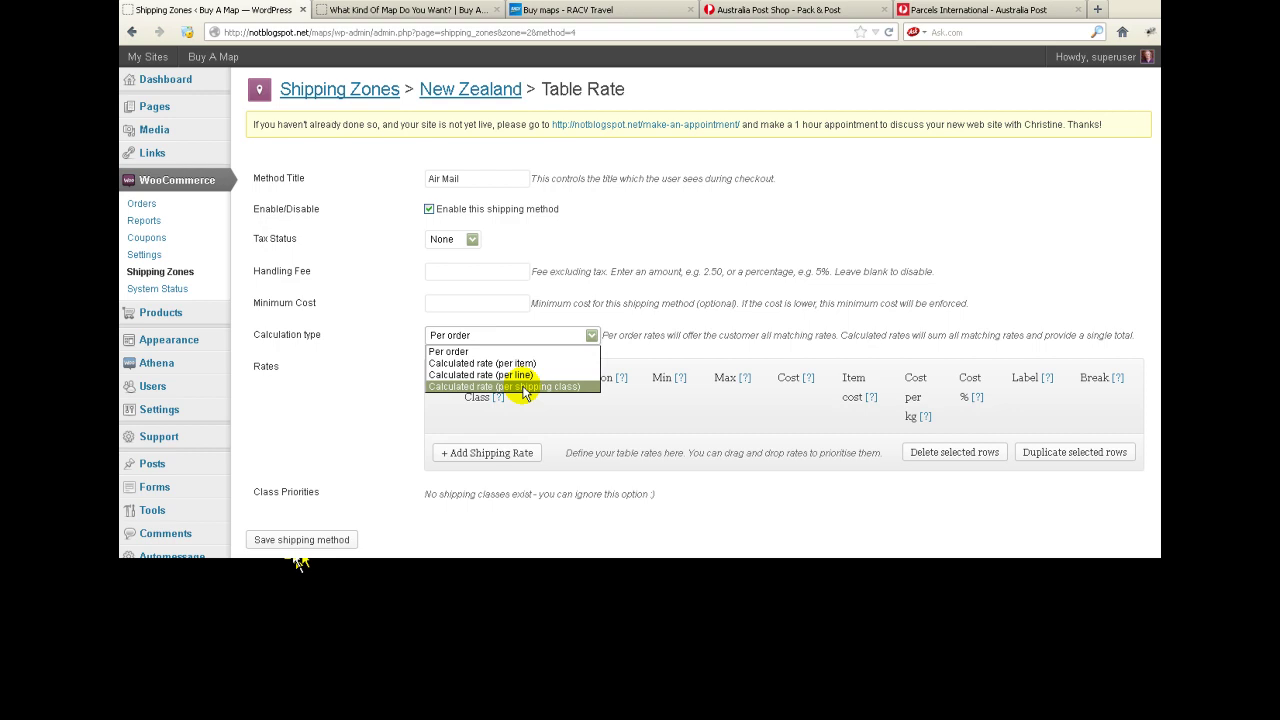
pyautogui.click(450, 351)
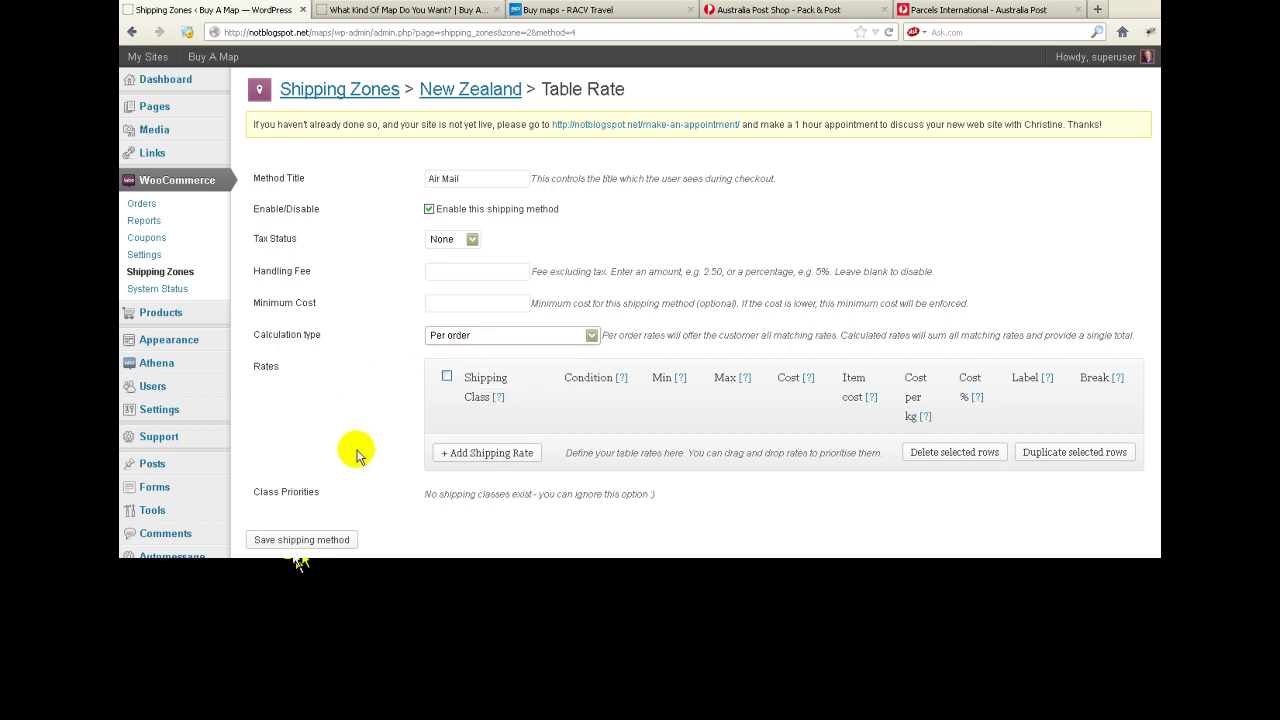
# Step: Add a weight-based rate to the Air Mail method with minimum 0, maximum .49, cost 10 and label "up to 500g", plus a blank second rate
pyautogui.click(512, 455)
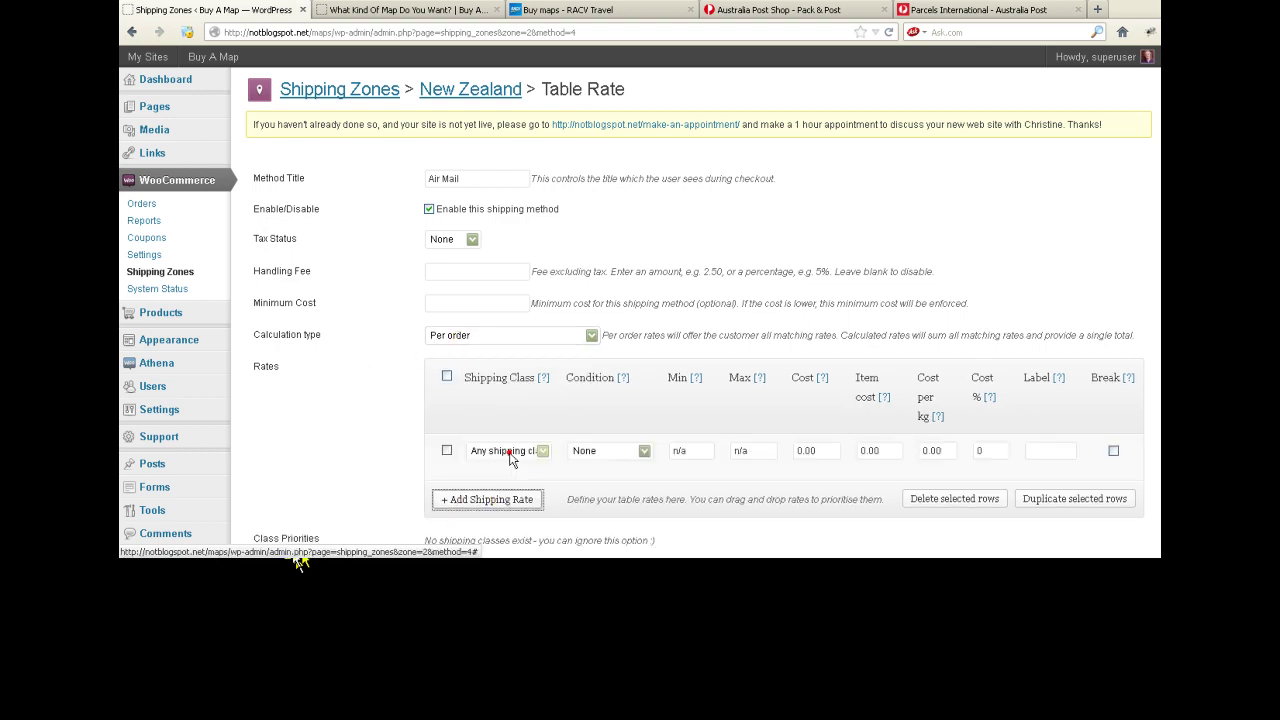
pyautogui.click(645, 452)
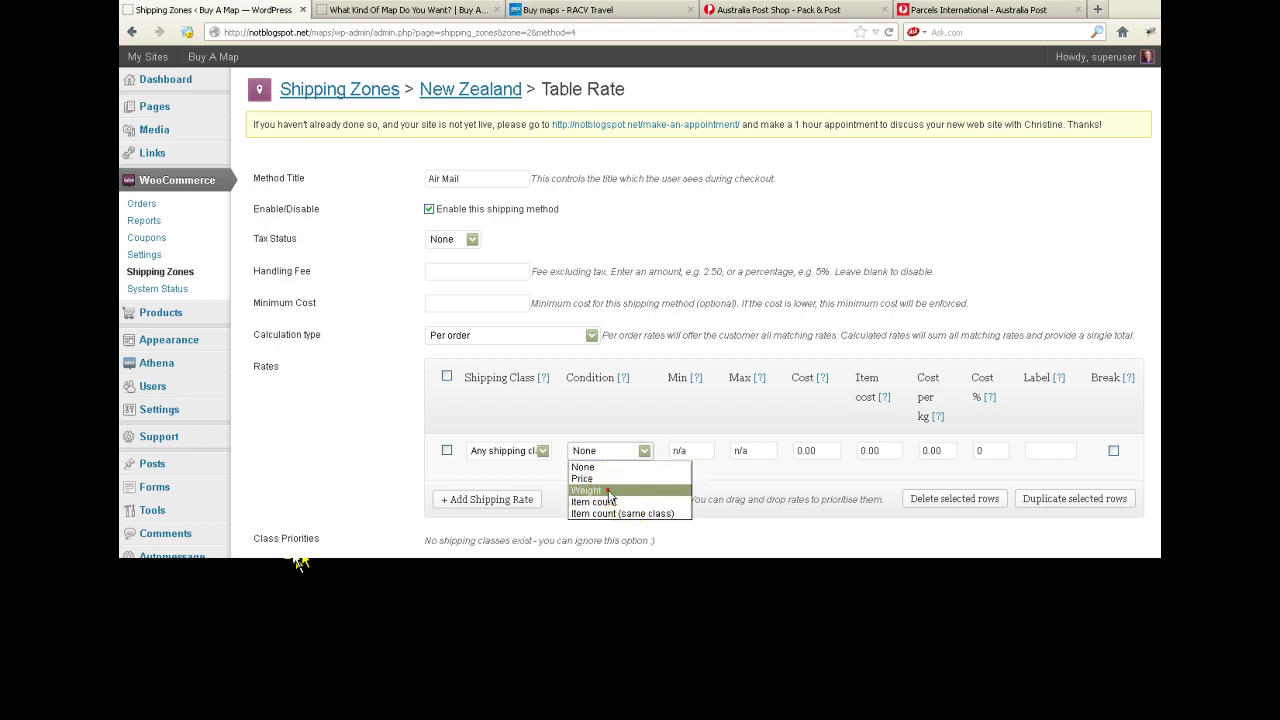
pyautogui.click(609, 491)
pyautogui.click(693, 450)
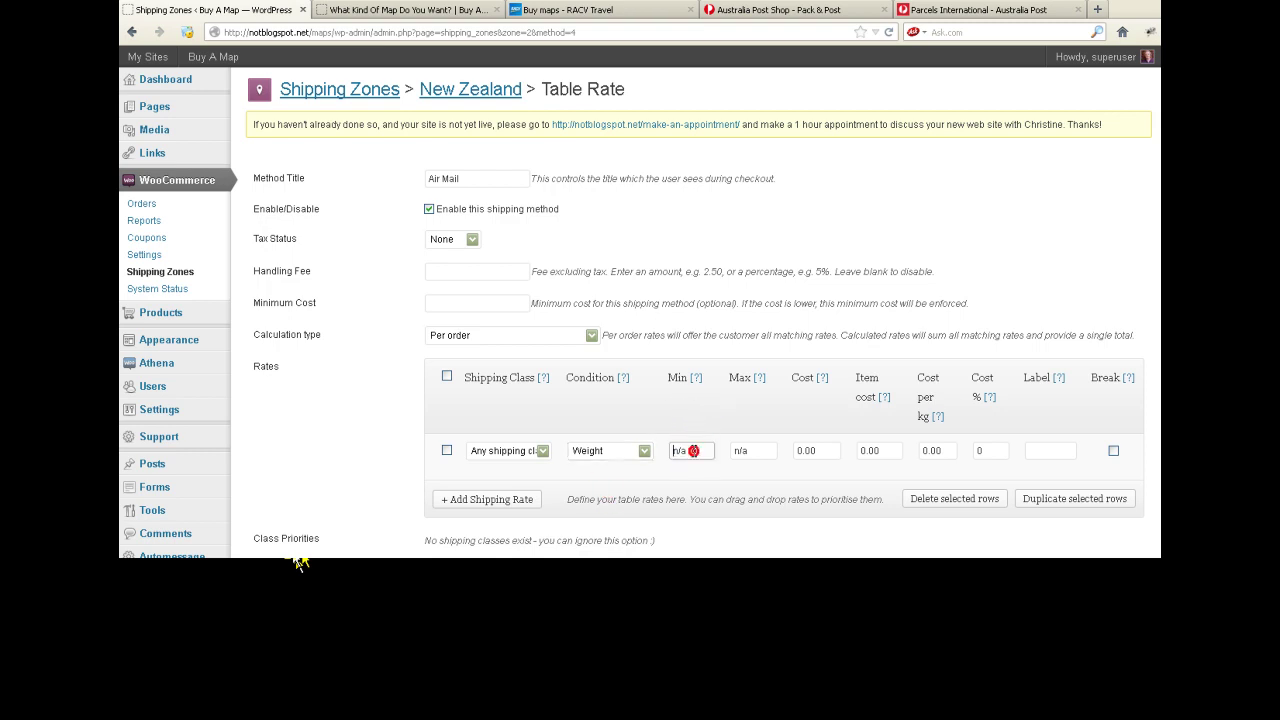
pyautogui.write('0')
pyautogui.click(751, 450)
pyautogui.write('.49')
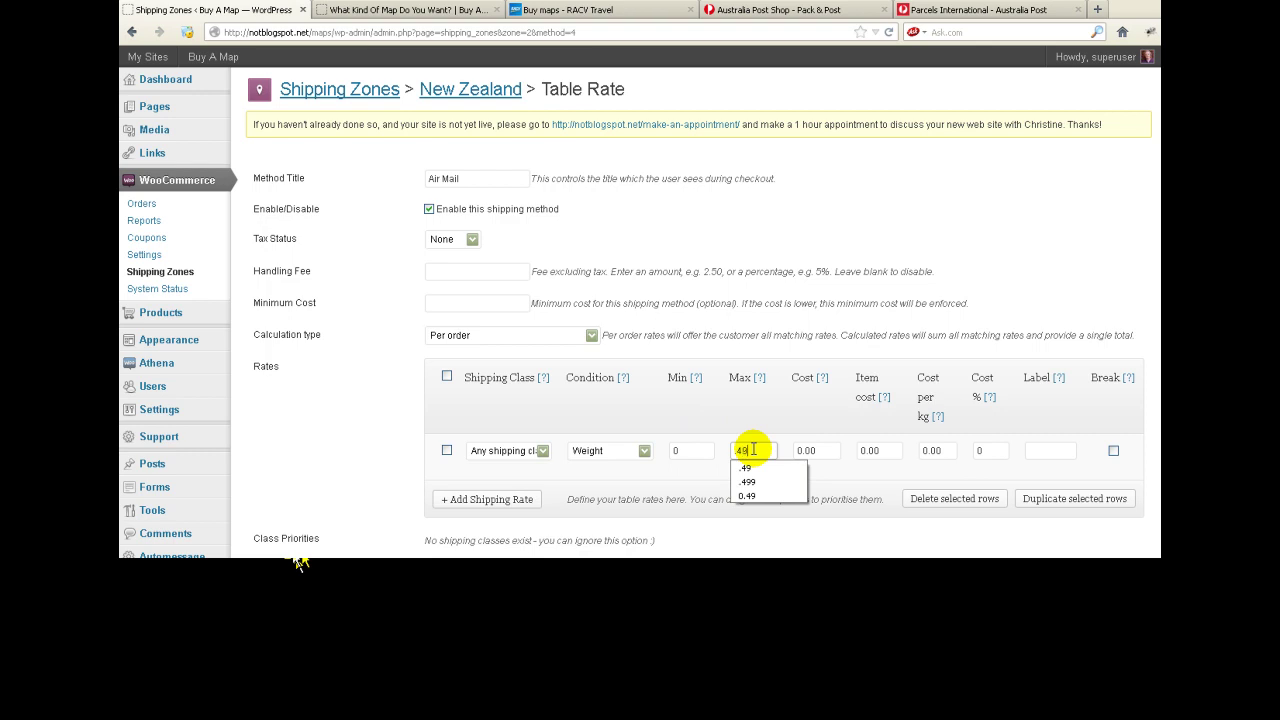
pyautogui.click(810, 450)
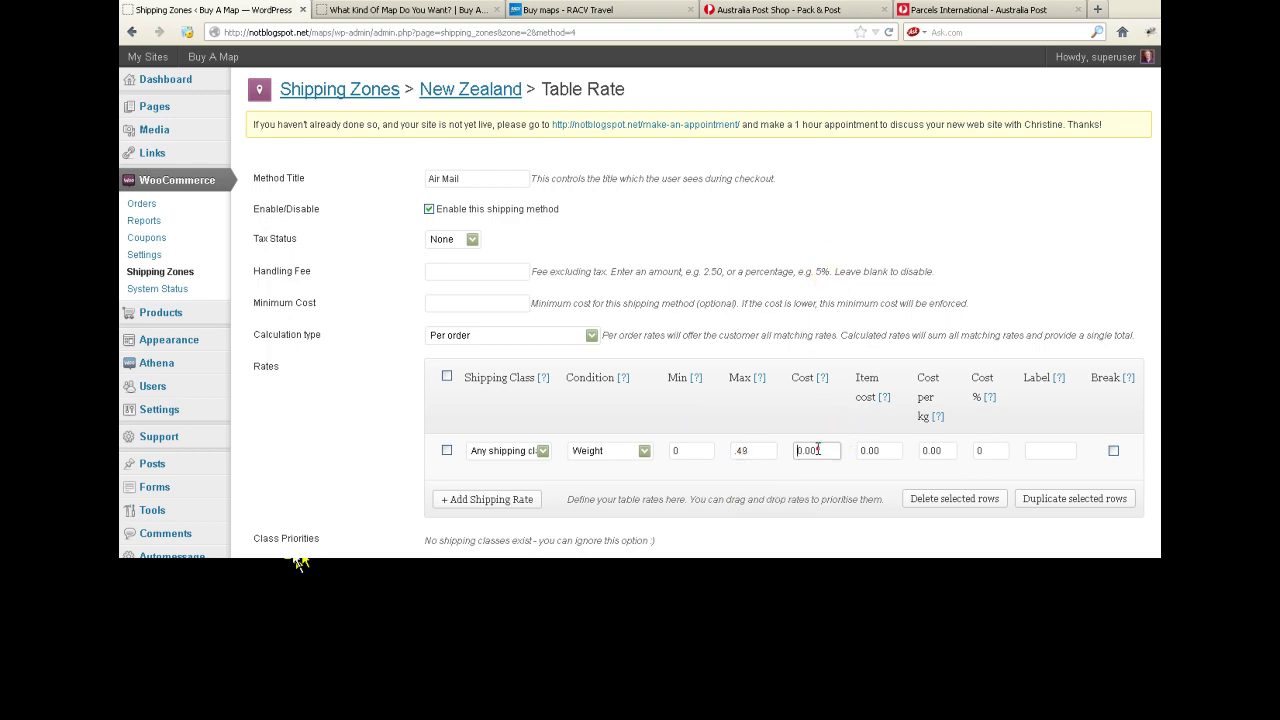
pyautogui.write('10')
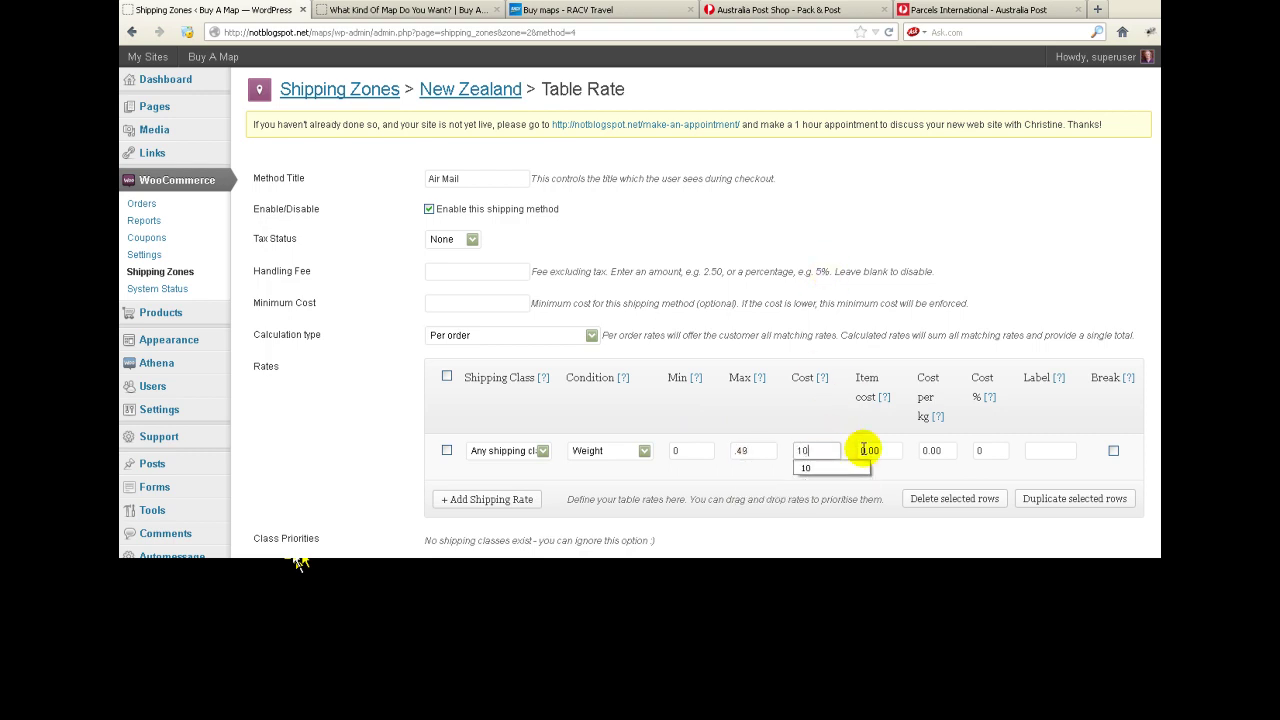
pyautogui.click(1060, 450)
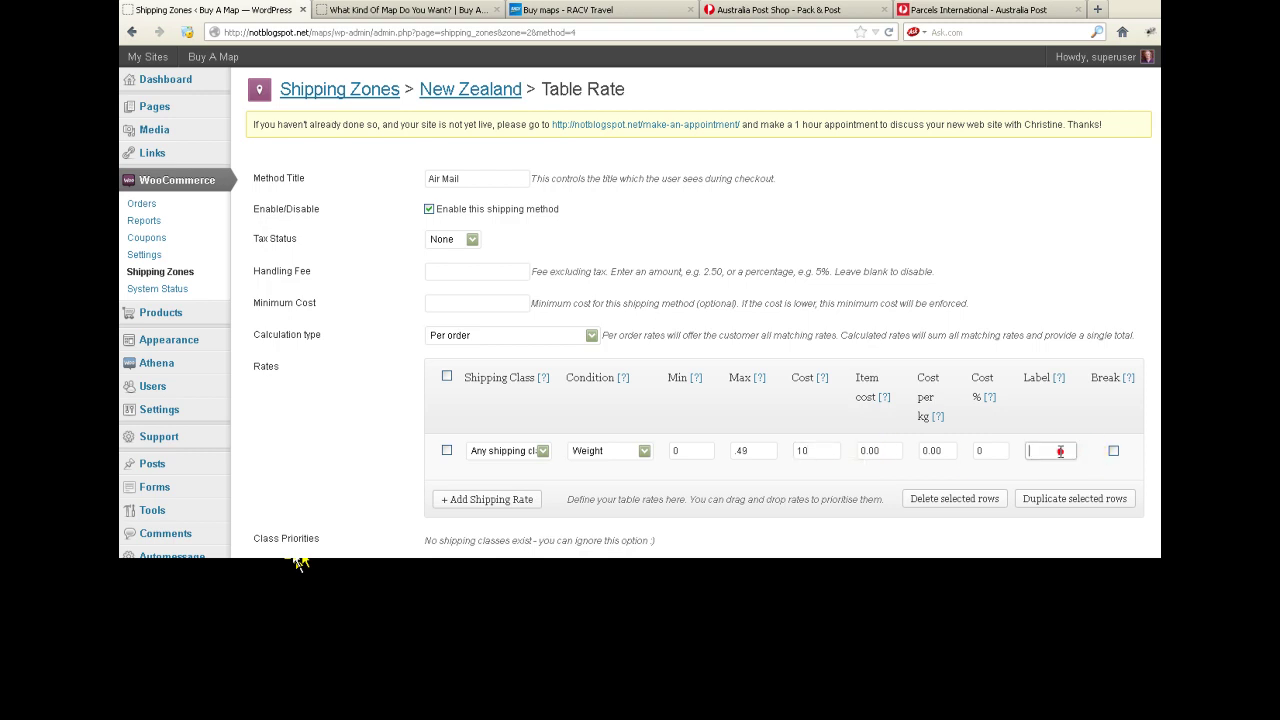
pyautogui.write('up to 500g')
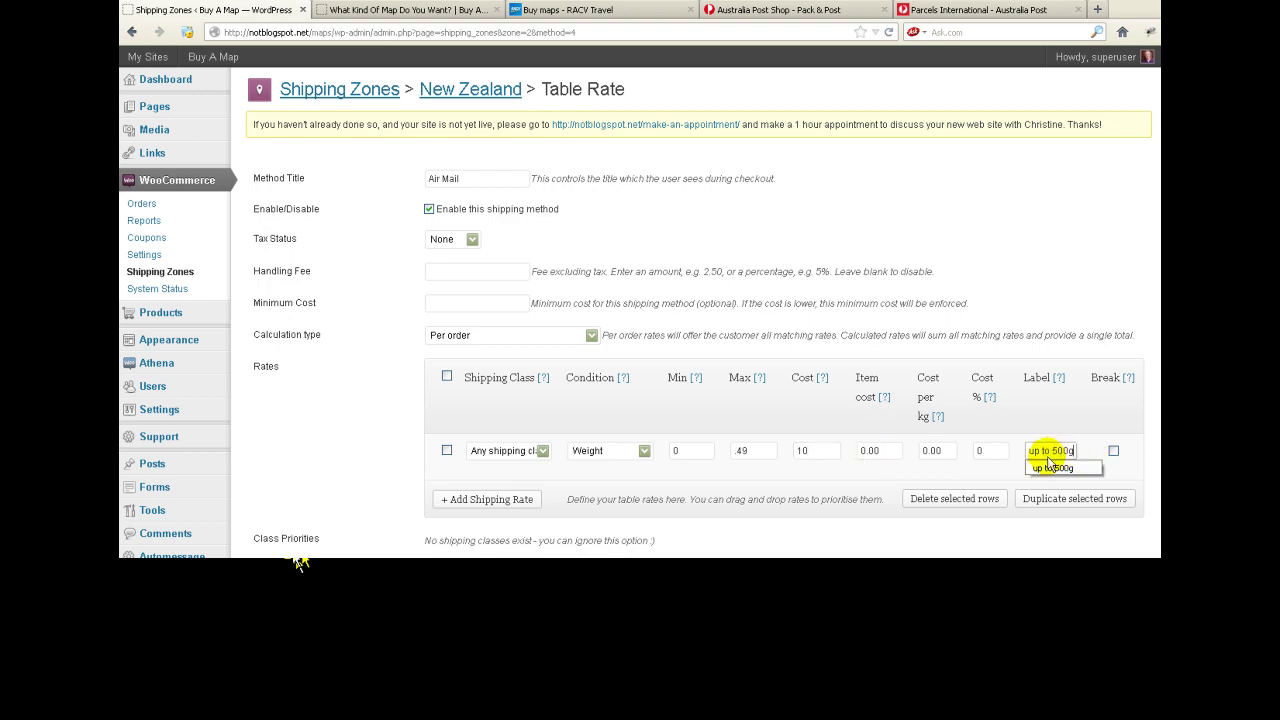
pyautogui.click(482, 499)
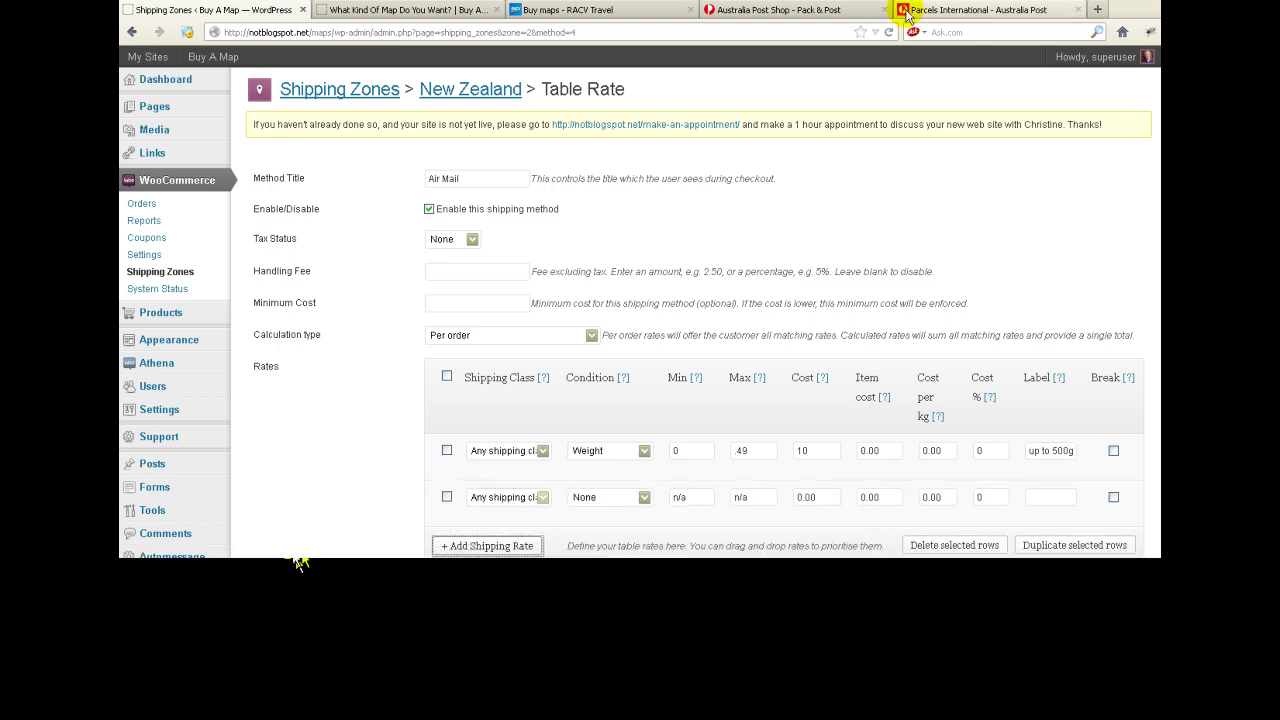
# Step: Recalculate New Zealand parcel postage for >2.5kg - 3.0kg on the Australia Post site and check the Air Mail price
pyautogui.click(943, 10)
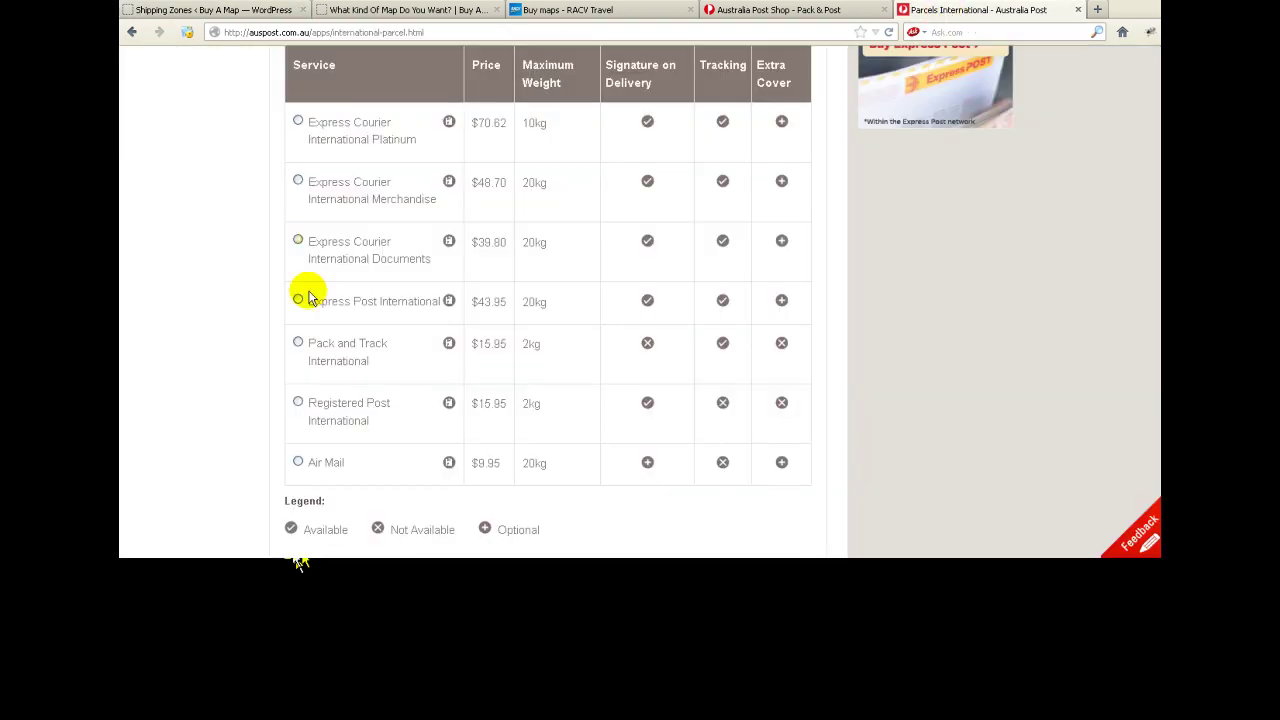
pyautogui.scroll(5, 209, 360)
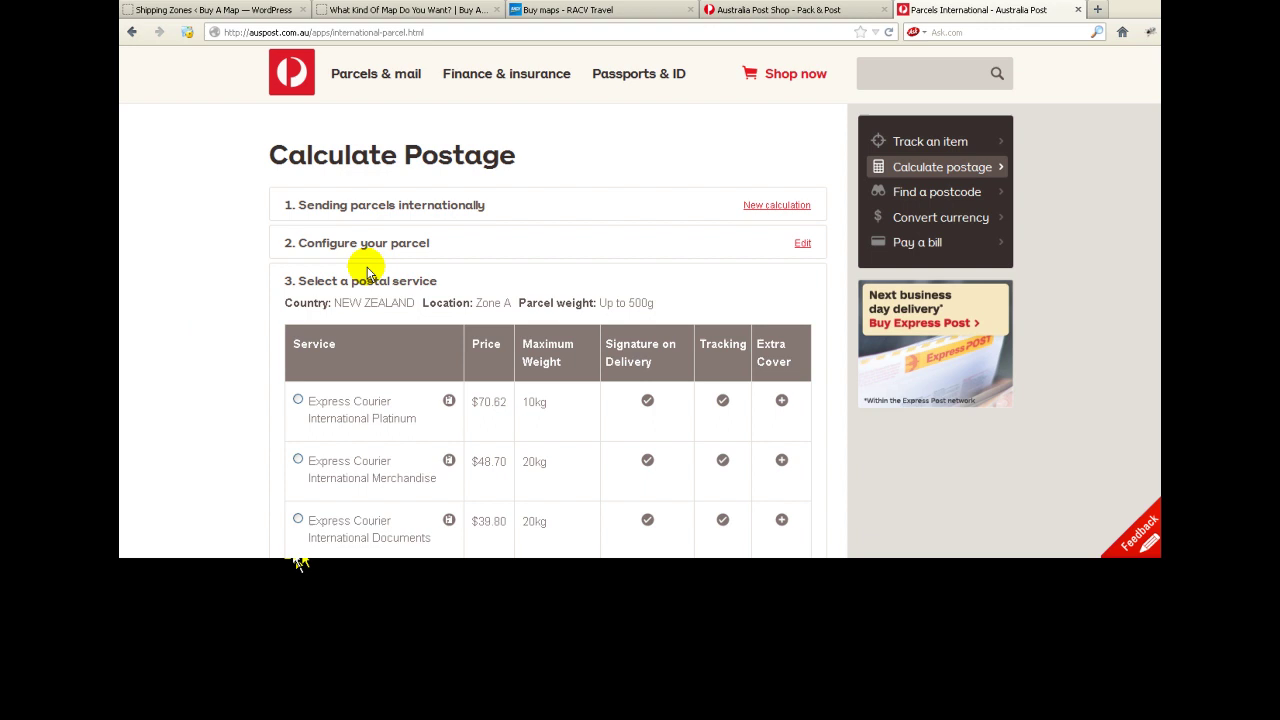
pyautogui.click(805, 245)
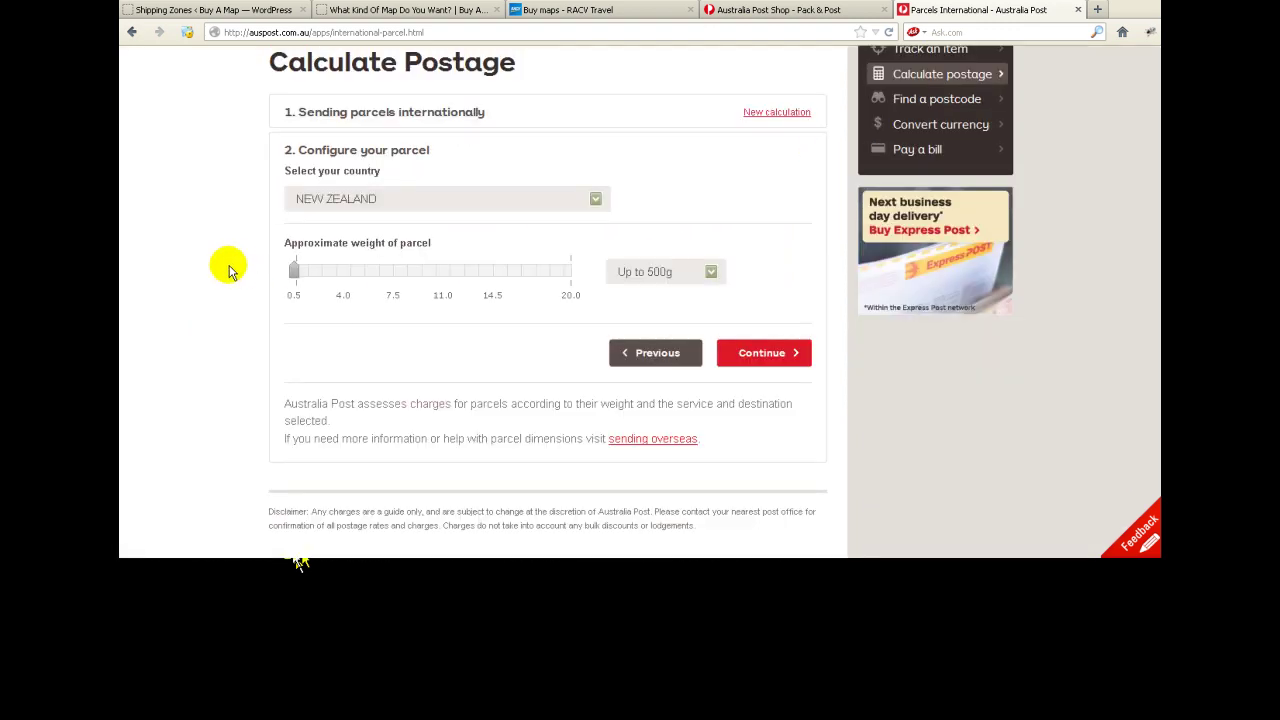
pyautogui.click(711, 272)
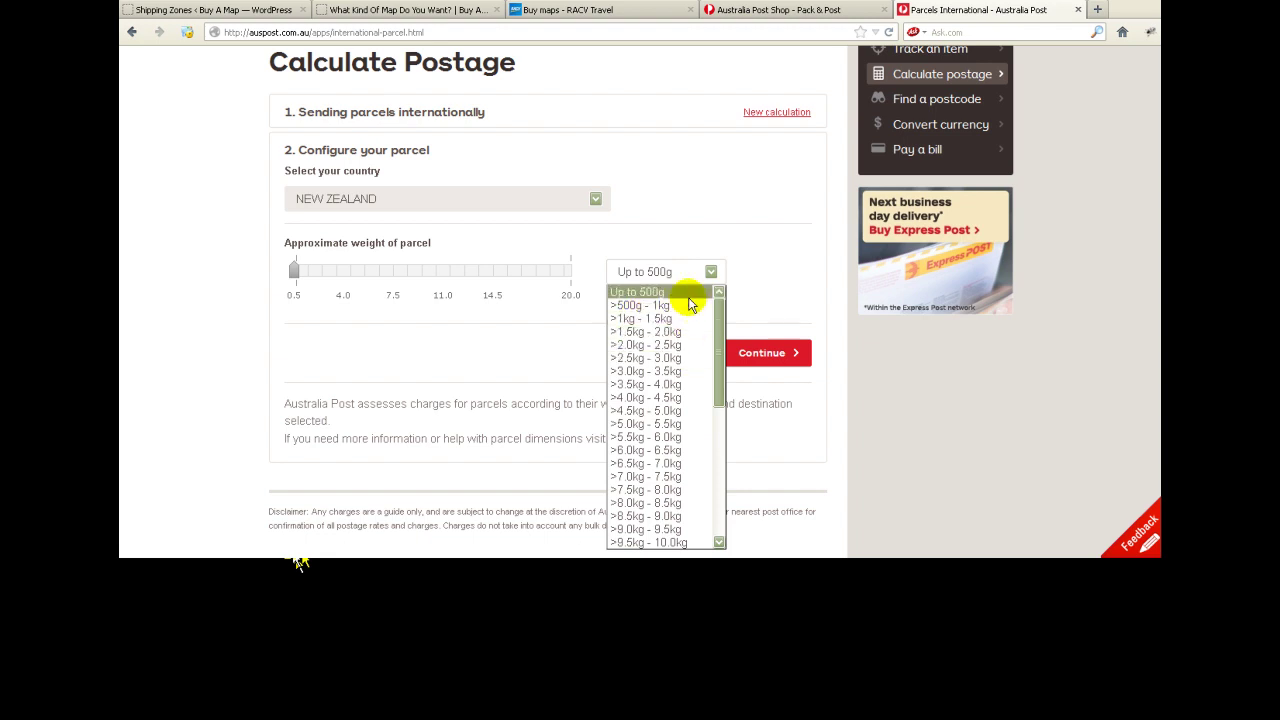
pyautogui.click(689, 358)
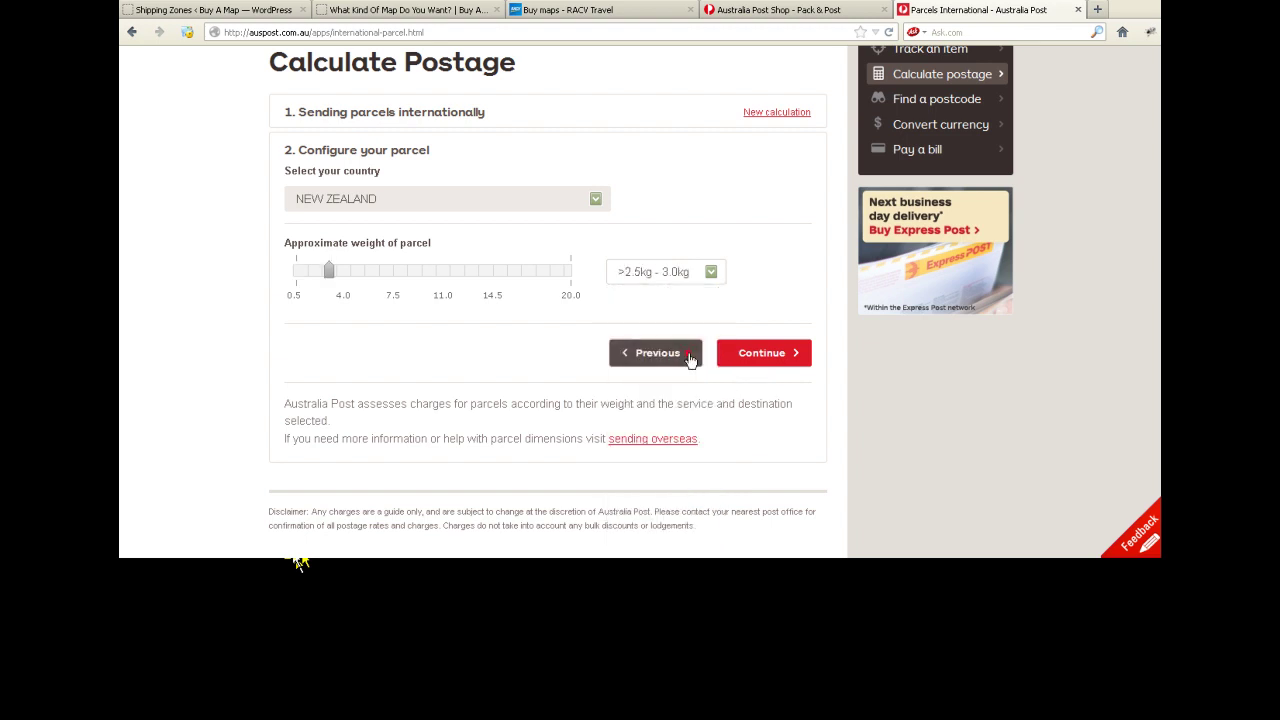
pyautogui.click(786, 358)
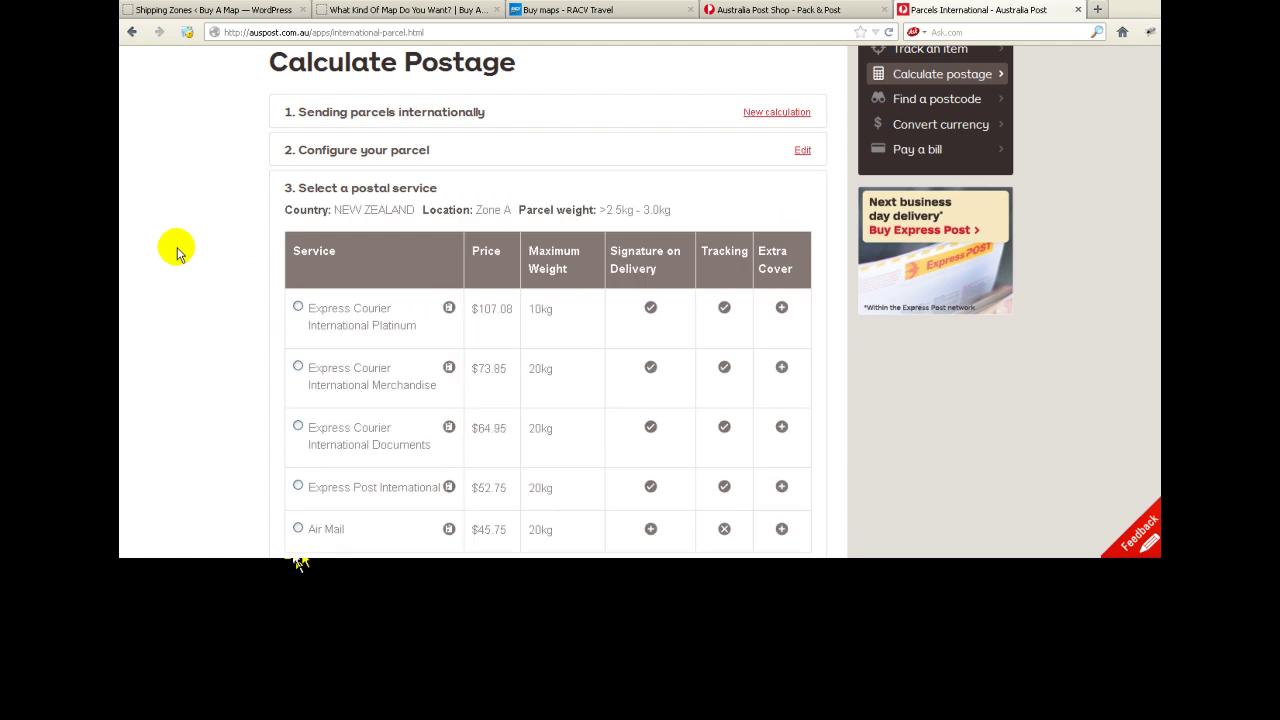
pyautogui.scroll(-2, 176, 252)
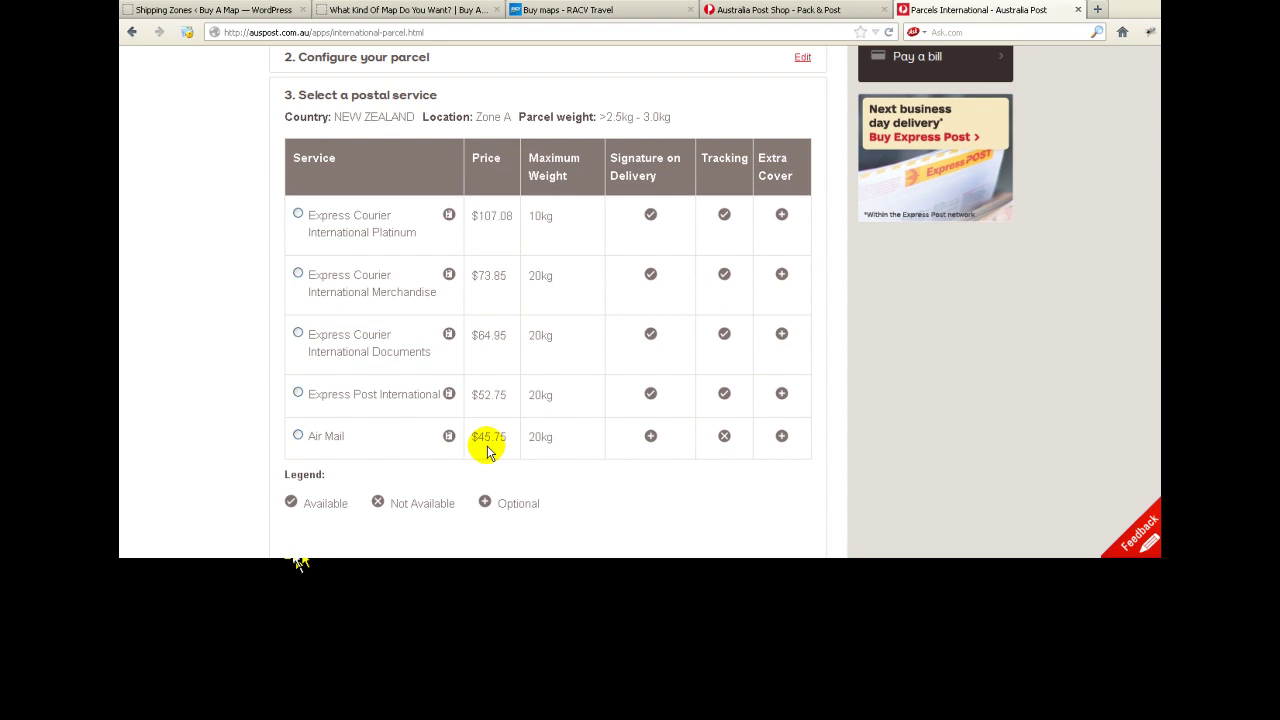
# Step: Switch back to WordPress and fill the second Air Mail rate with condition Weight, minimum .5, maximum 3, cost 46 and label "up to 3kg"
pyautogui.click(208, 9)
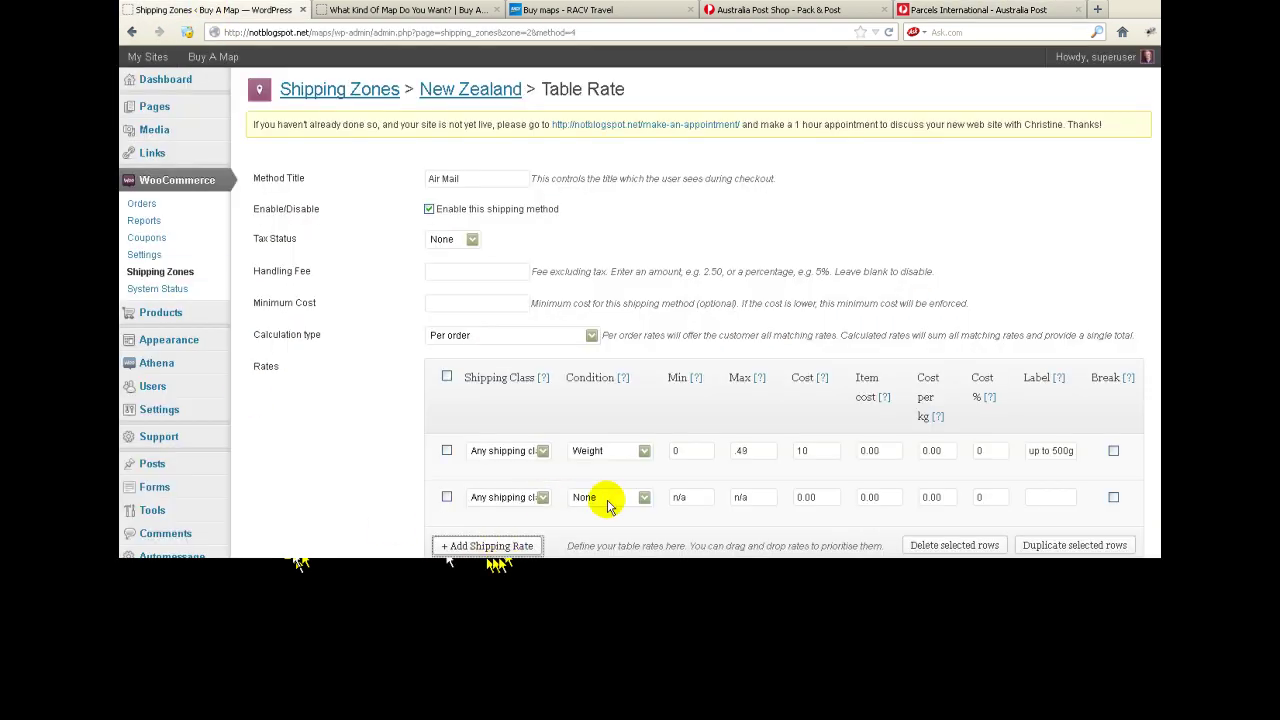
pyautogui.click(644, 497)
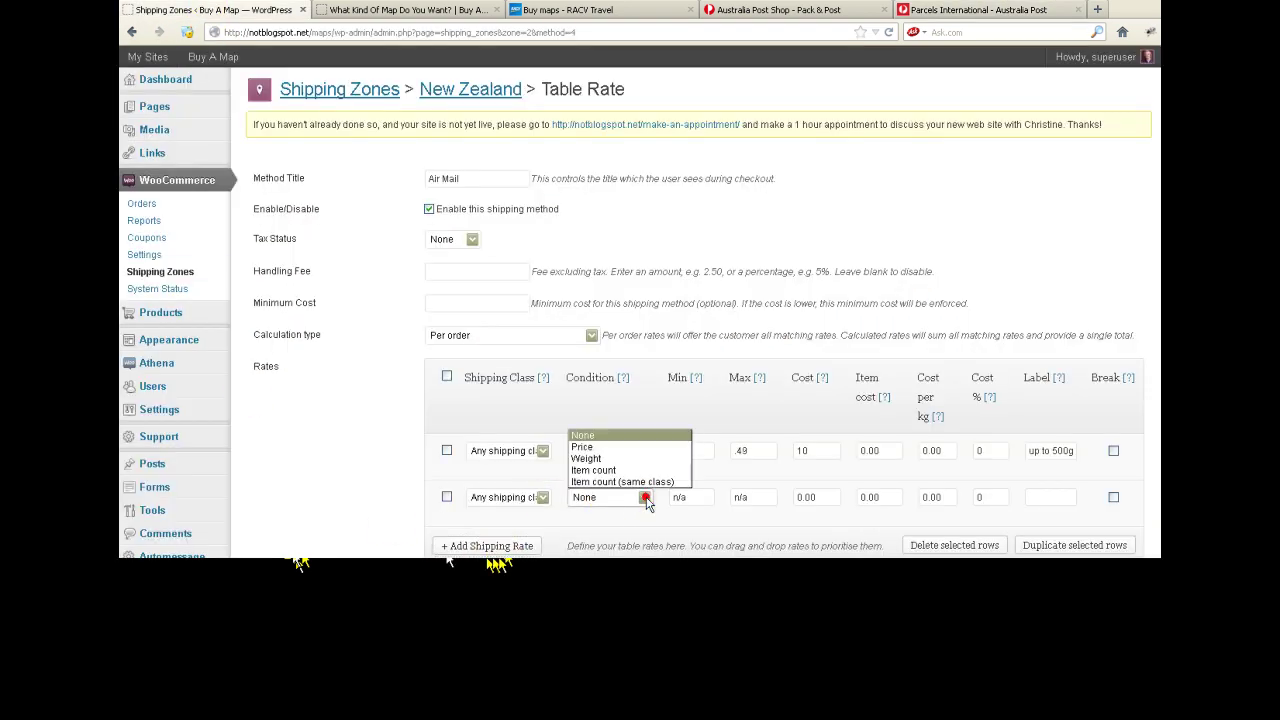
pyautogui.click(586, 458)
pyautogui.click(693, 496)
pyautogui.click(693, 496)
pyautogui.write('.5')
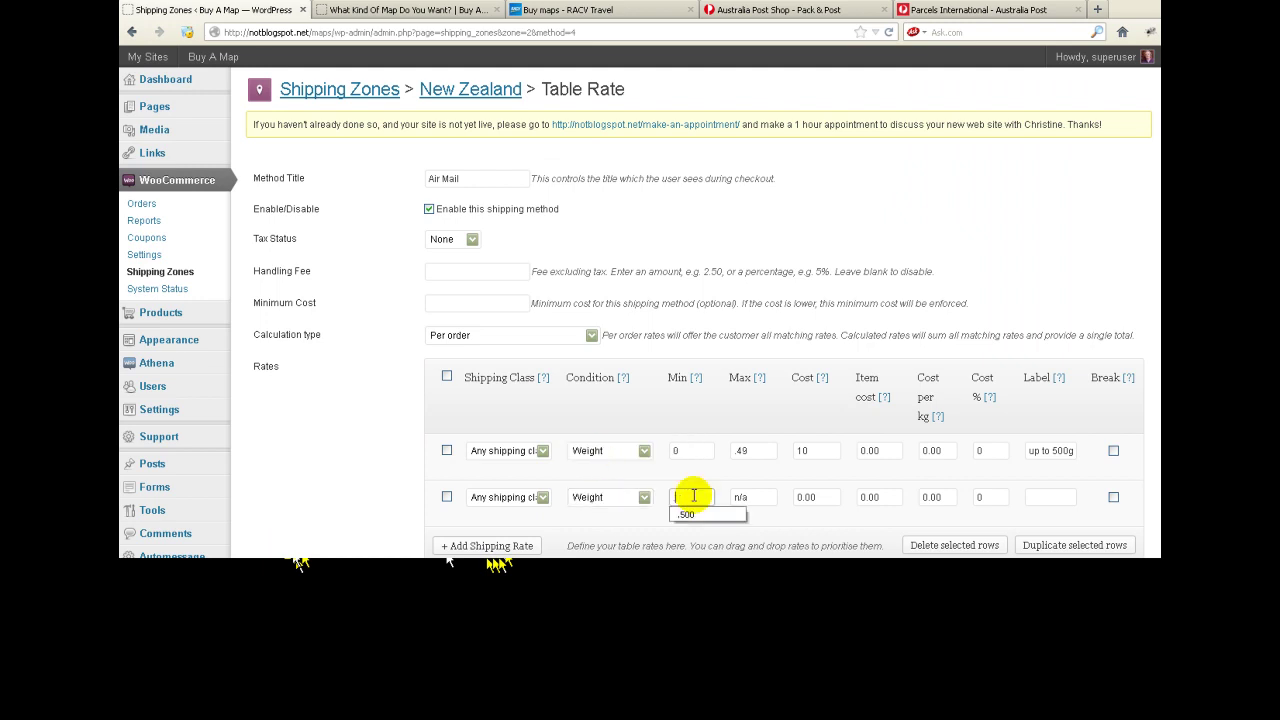
pyautogui.click(773, 496)
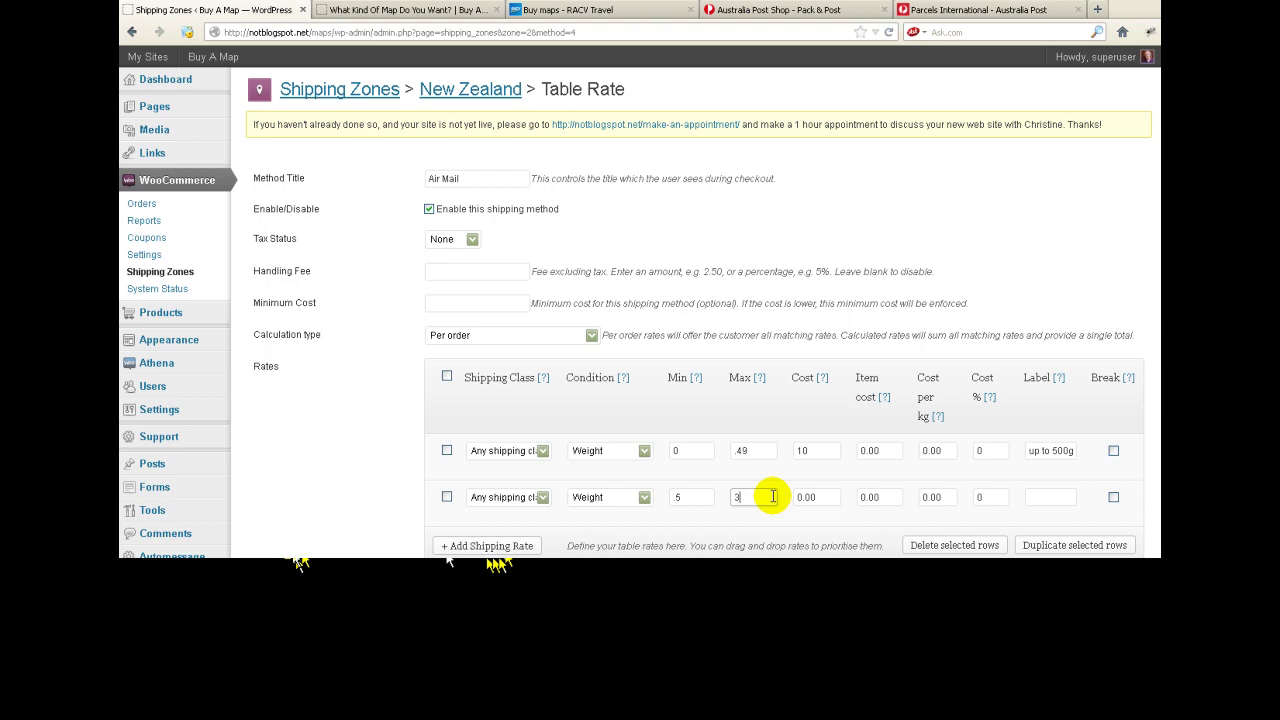
pyautogui.write('3')
pyautogui.click(826, 497)
pyautogui.write('46')
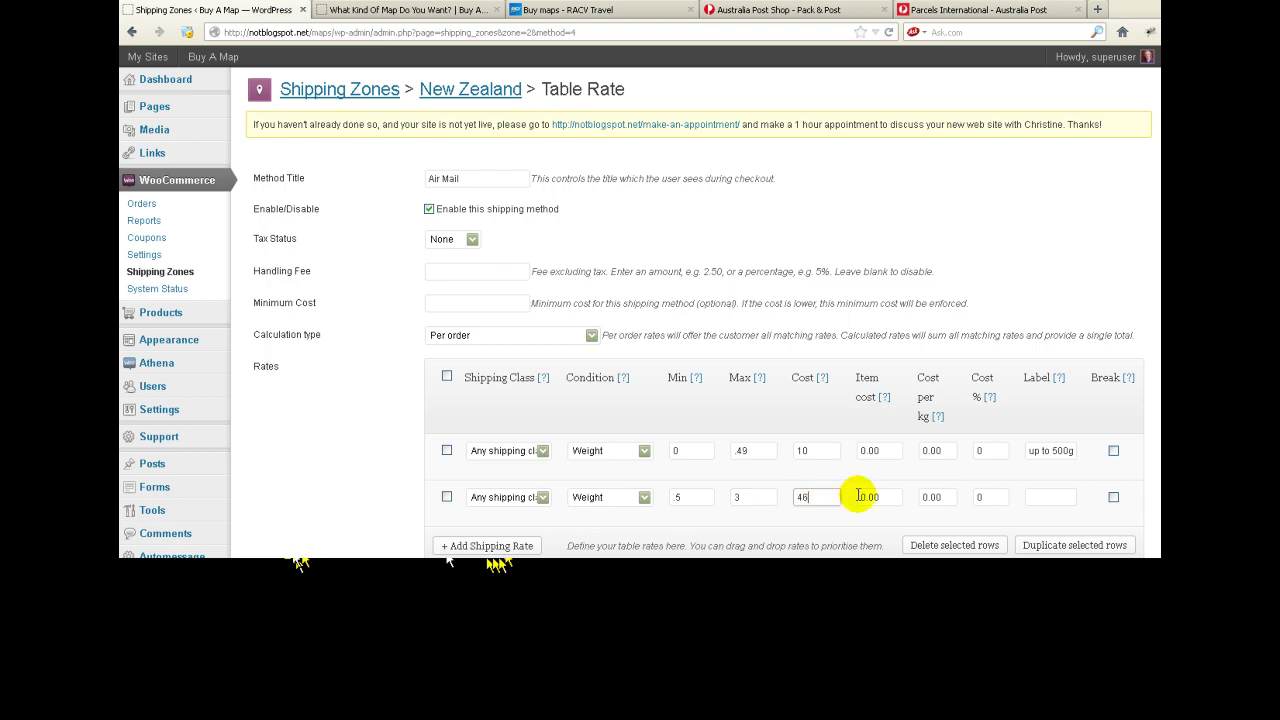
pyautogui.click(1054, 496)
pyautogui.write('up to ')
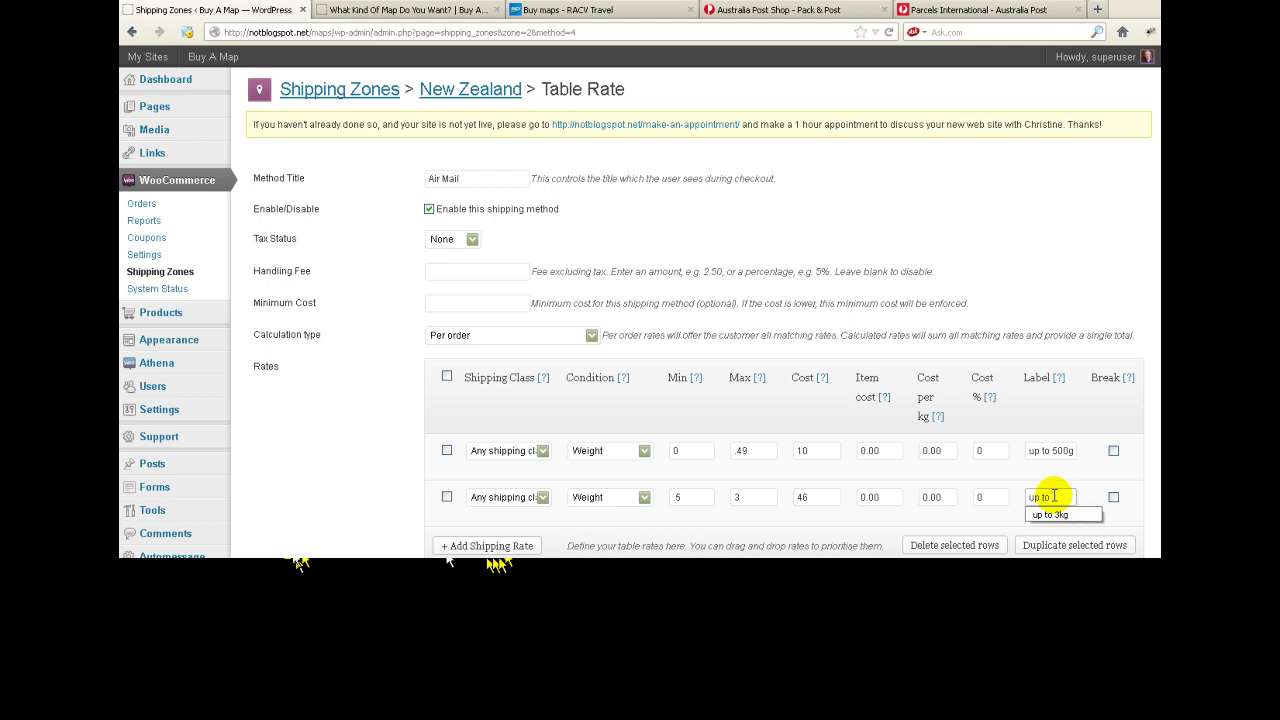
pyautogui.write('3kg')
# Step: Add a third weight-based Air Mail rate with minimum 3, maximum 20, cost 100 and the label "over 3kg"
pyautogui.scroll(-2, 338, 468)
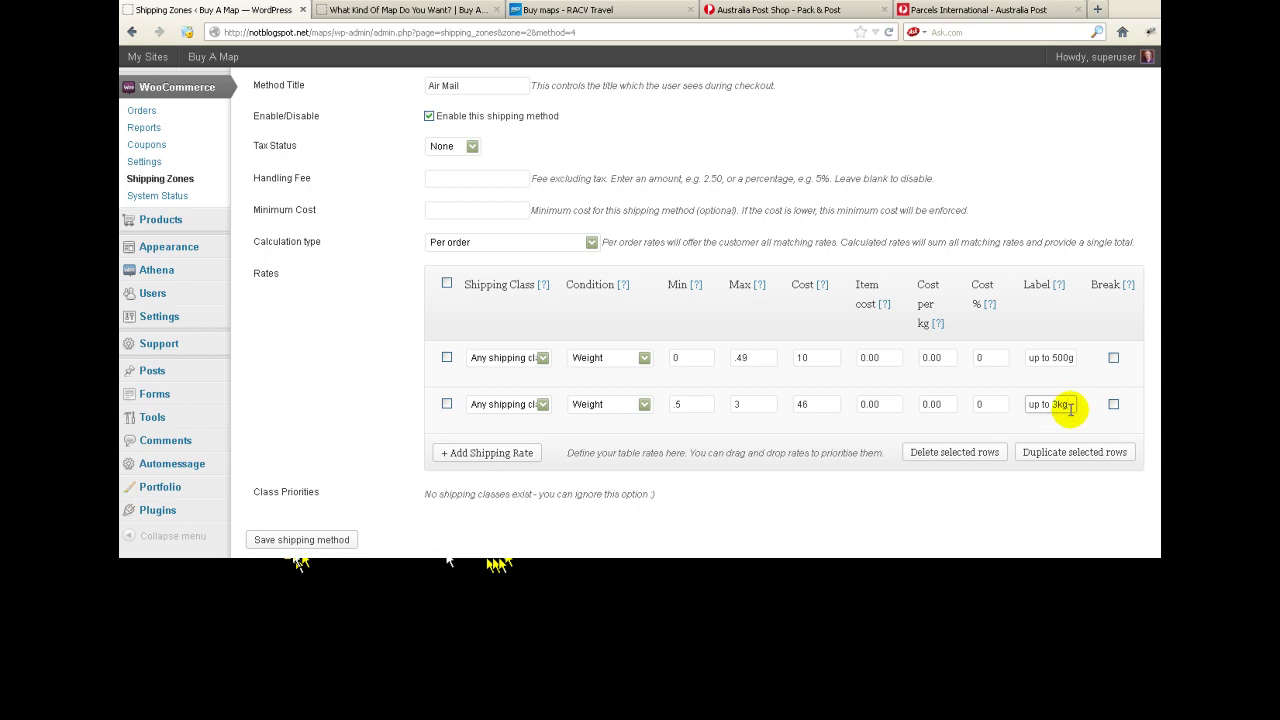
pyautogui.click(451, 455)
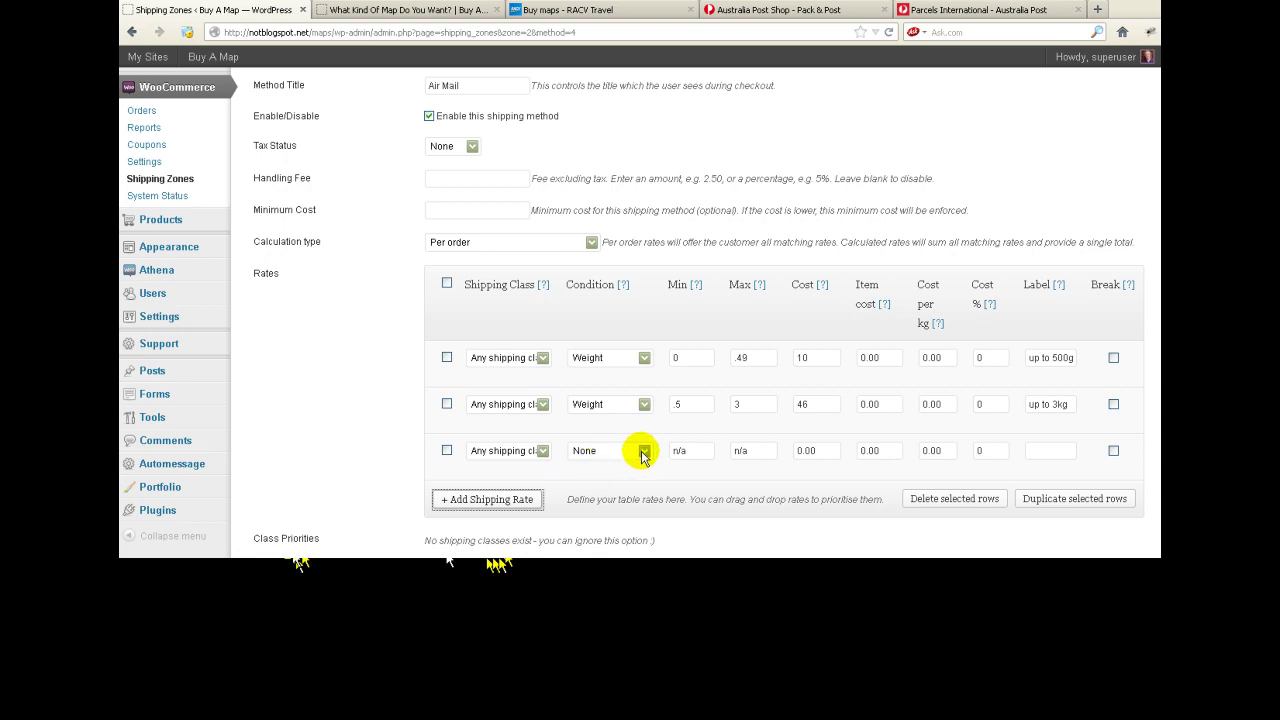
pyautogui.click(632, 452)
pyautogui.click(604, 488)
pyautogui.click(695, 450)
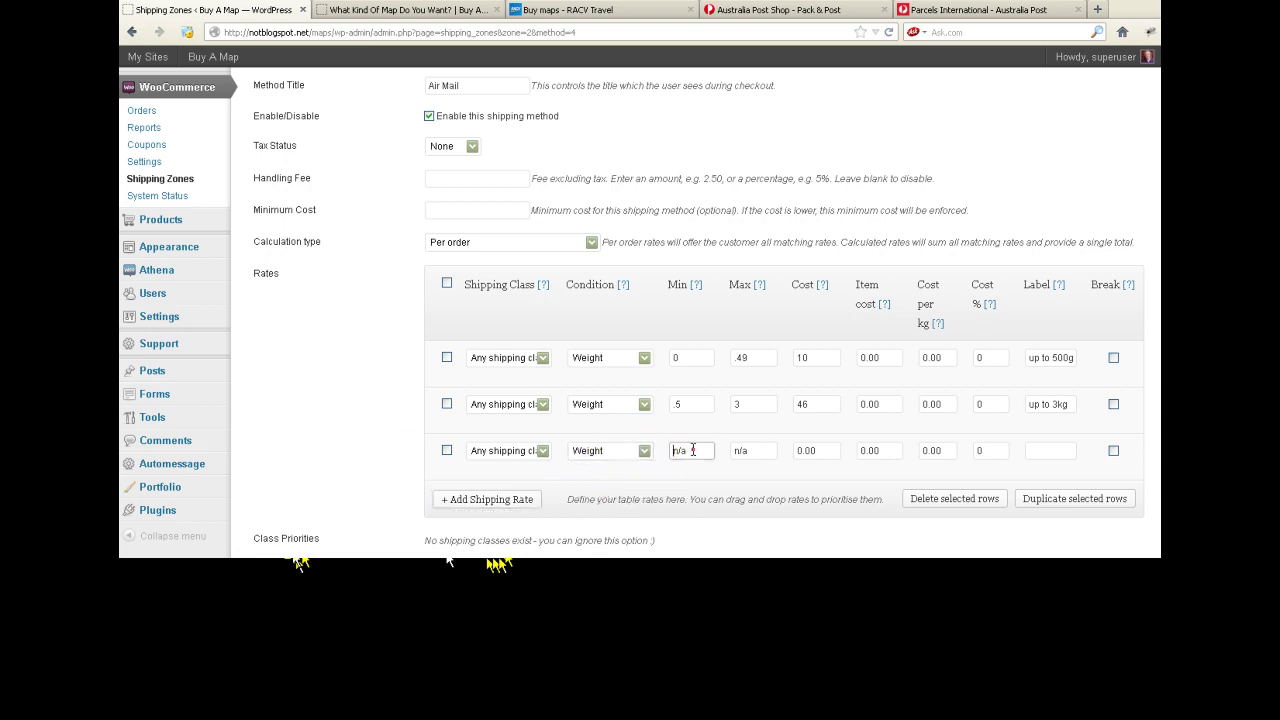
pyautogui.write('3')
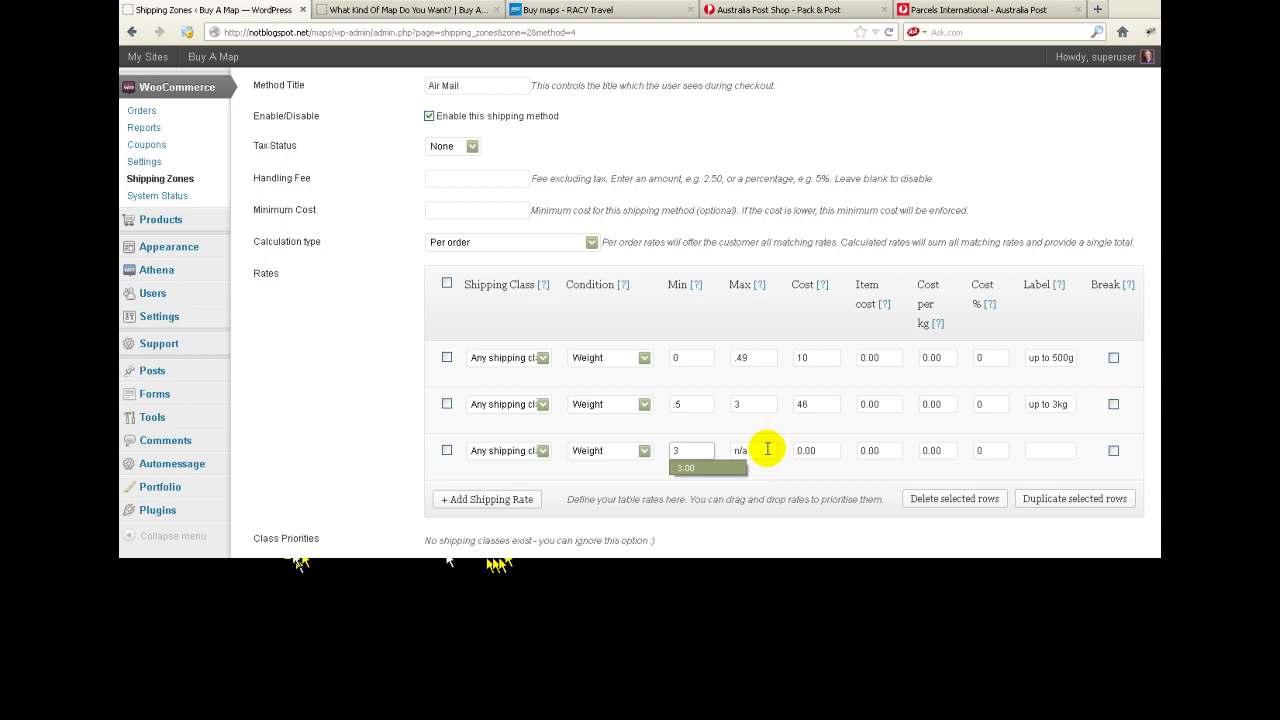
pyautogui.click(766, 450)
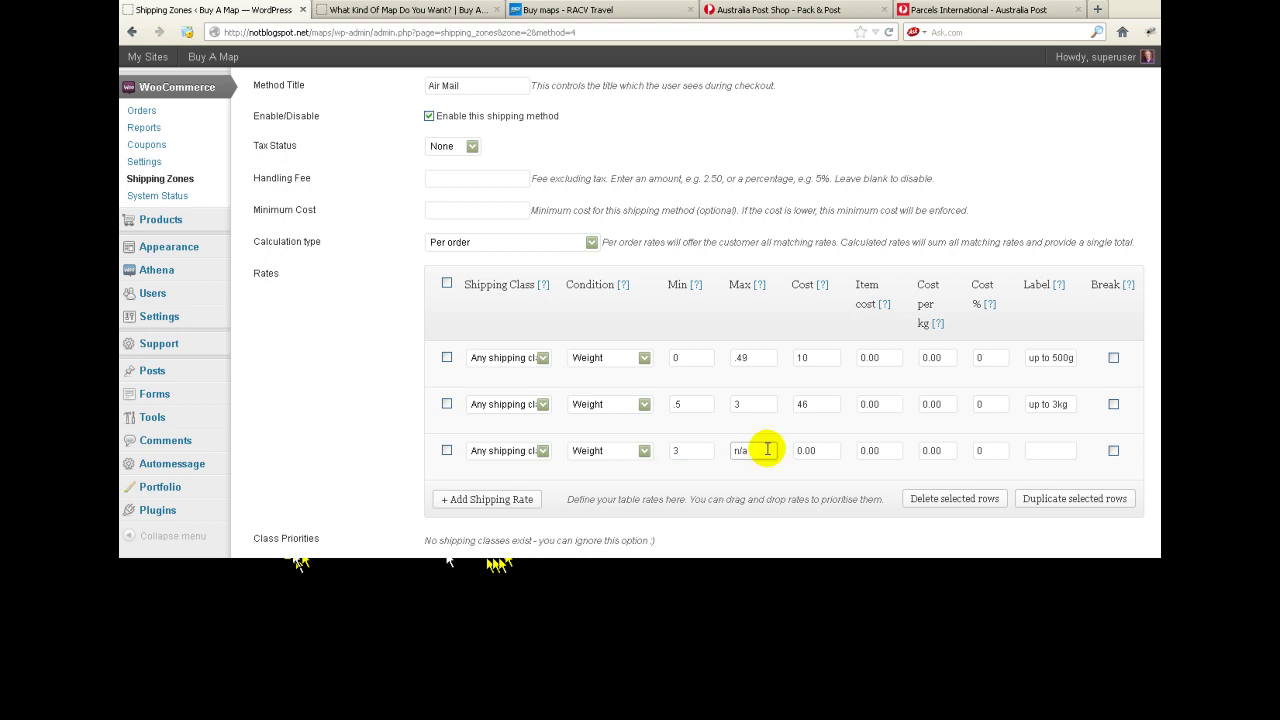
pyautogui.write('20')
pyautogui.click(818, 450)
pyautogui.write('100')
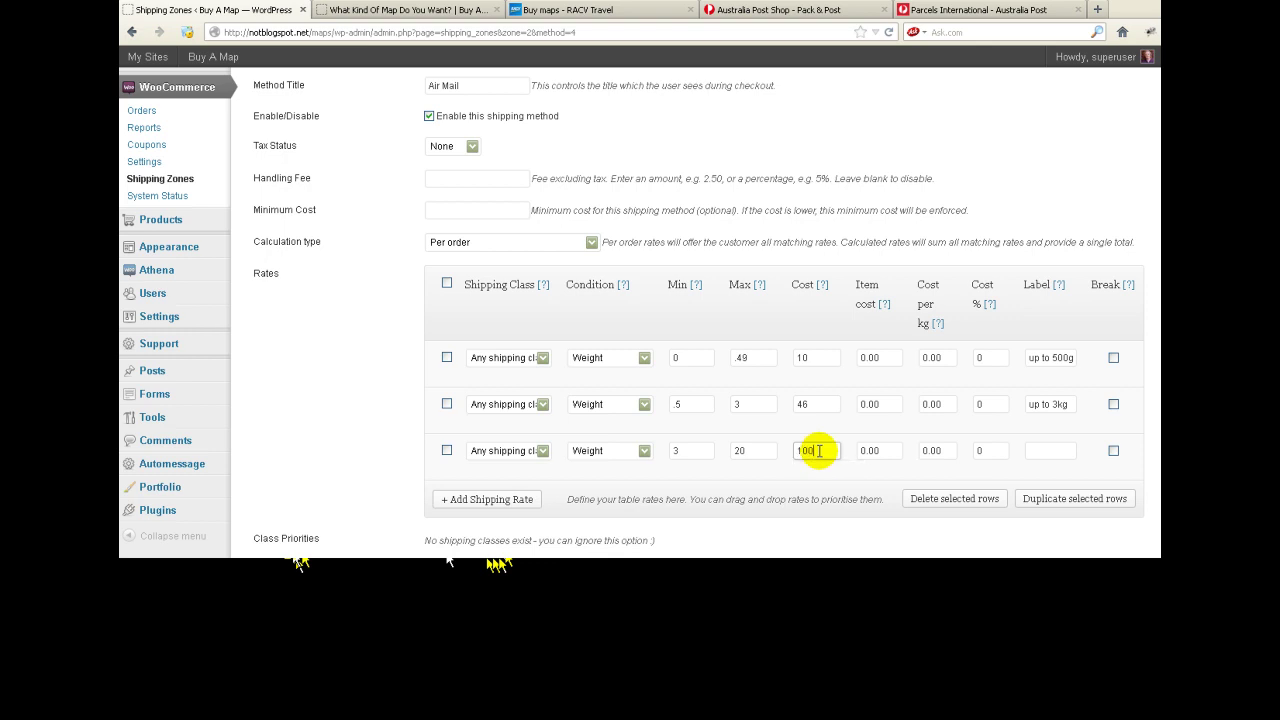
pyautogui.click(1056, 450)
pyautogui.write('over 3kg')
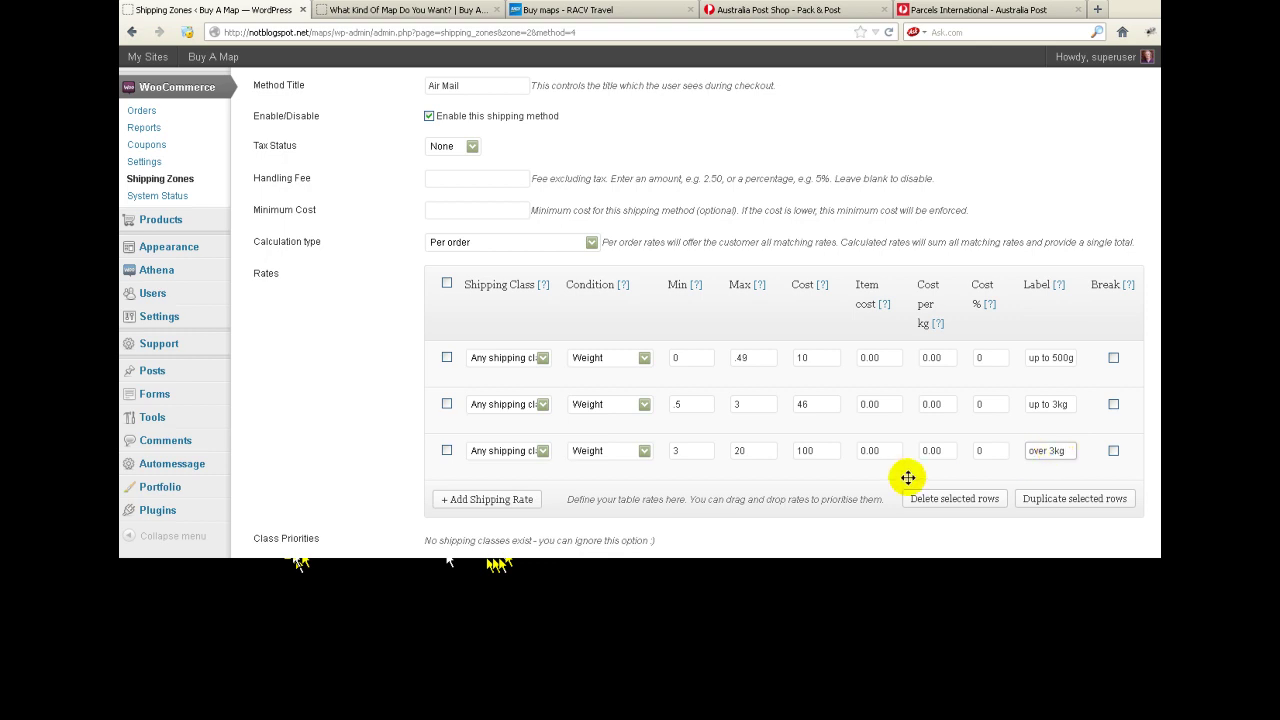
# Step: Save the Air Mail shipping method and open the shipping methods of the USA zone
pyautogui.scroll(-2, 340, 425)
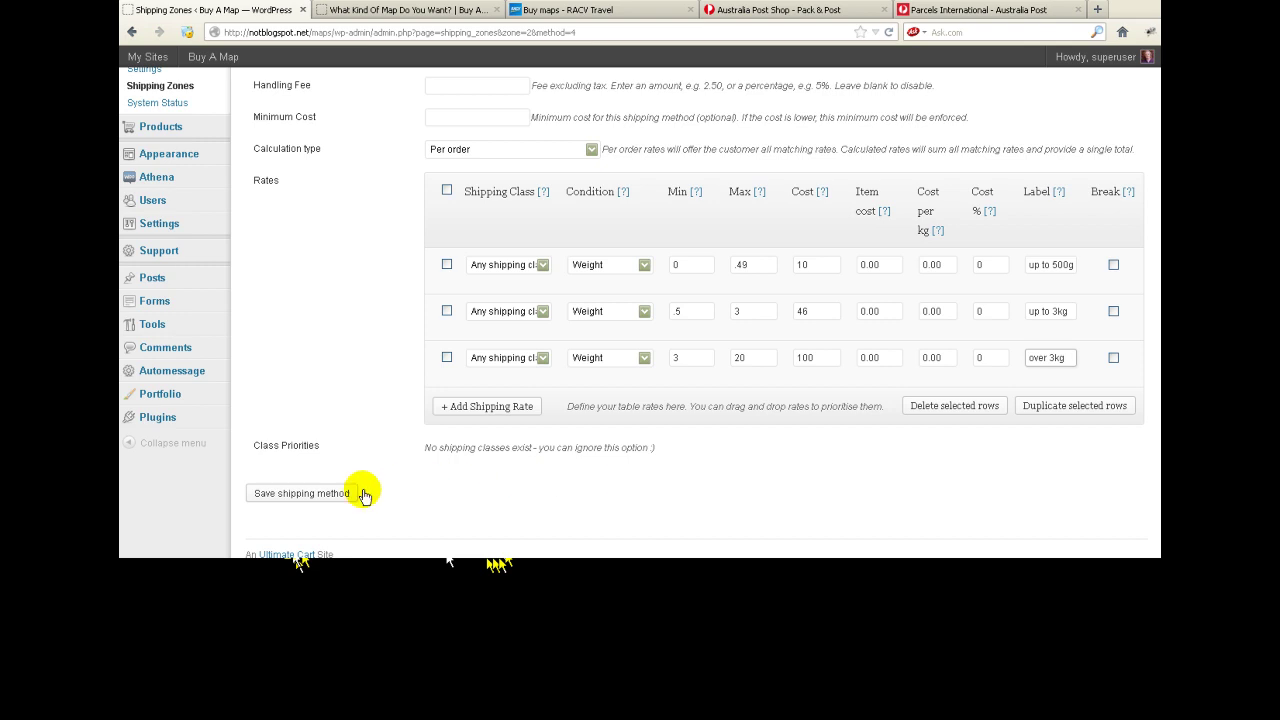
pyautogui.click(300, 493)
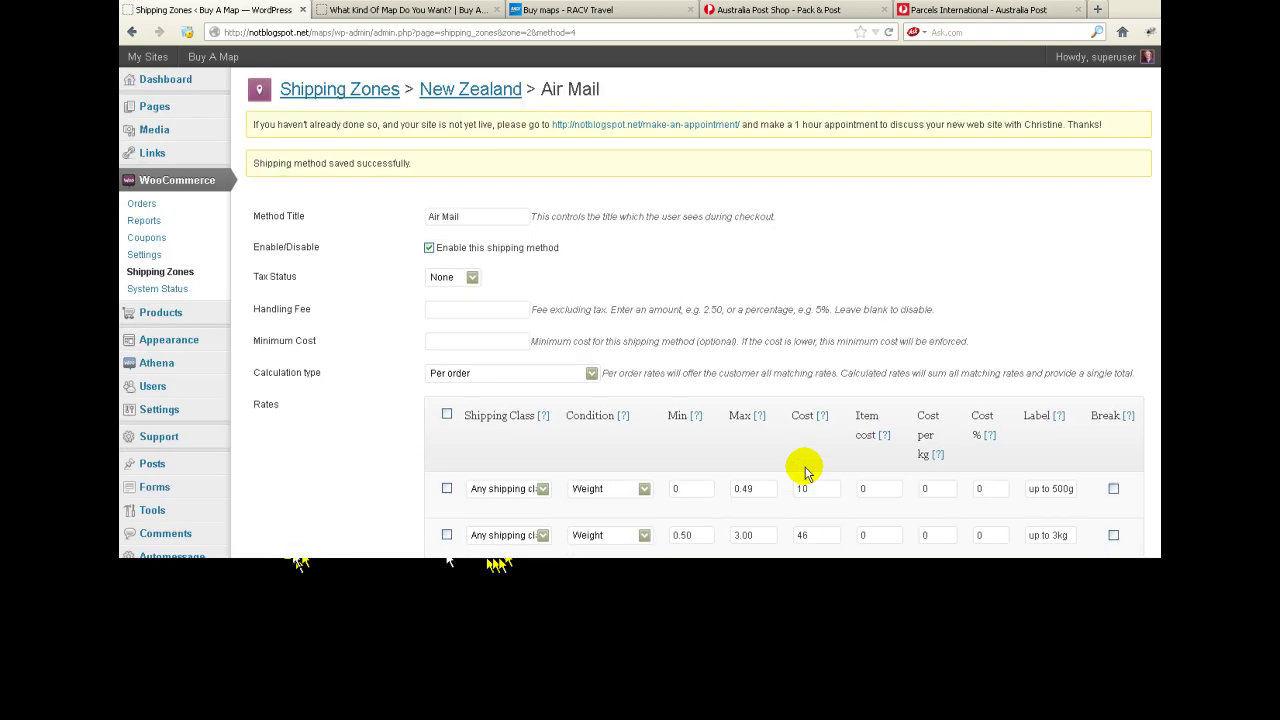
pyautogui.click(345, 90)
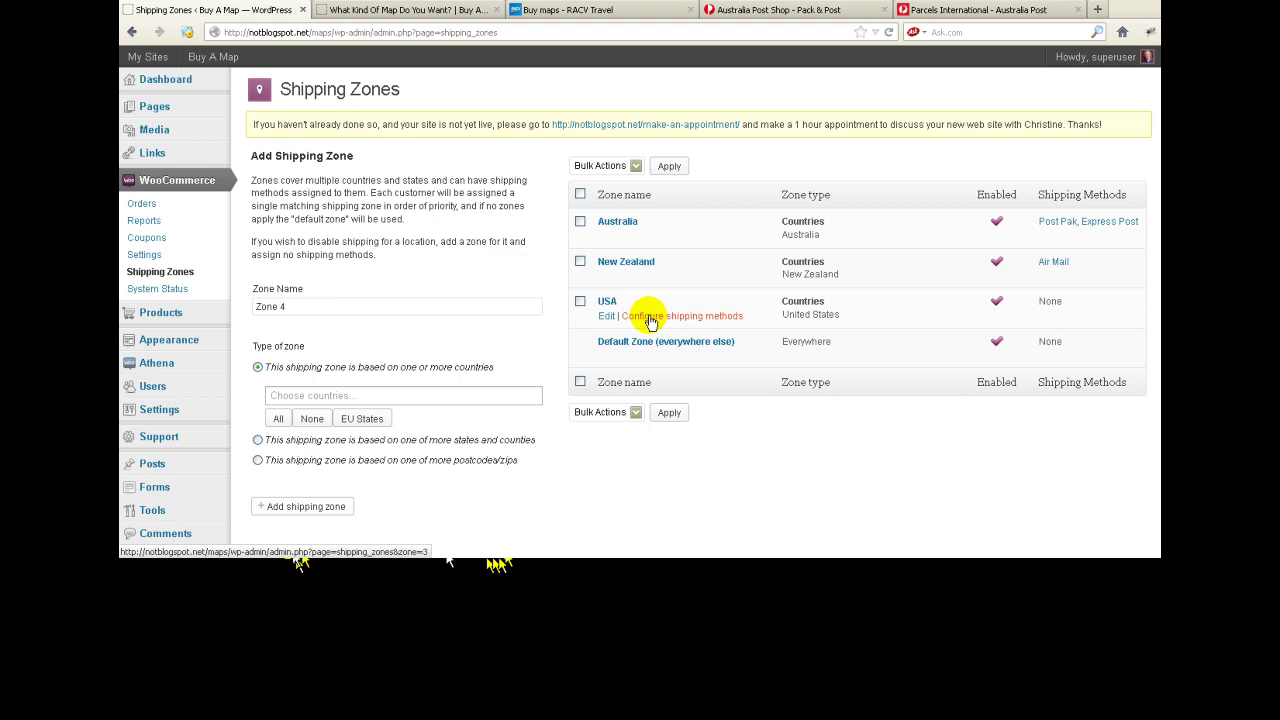
pyautogui.click(650, 318)
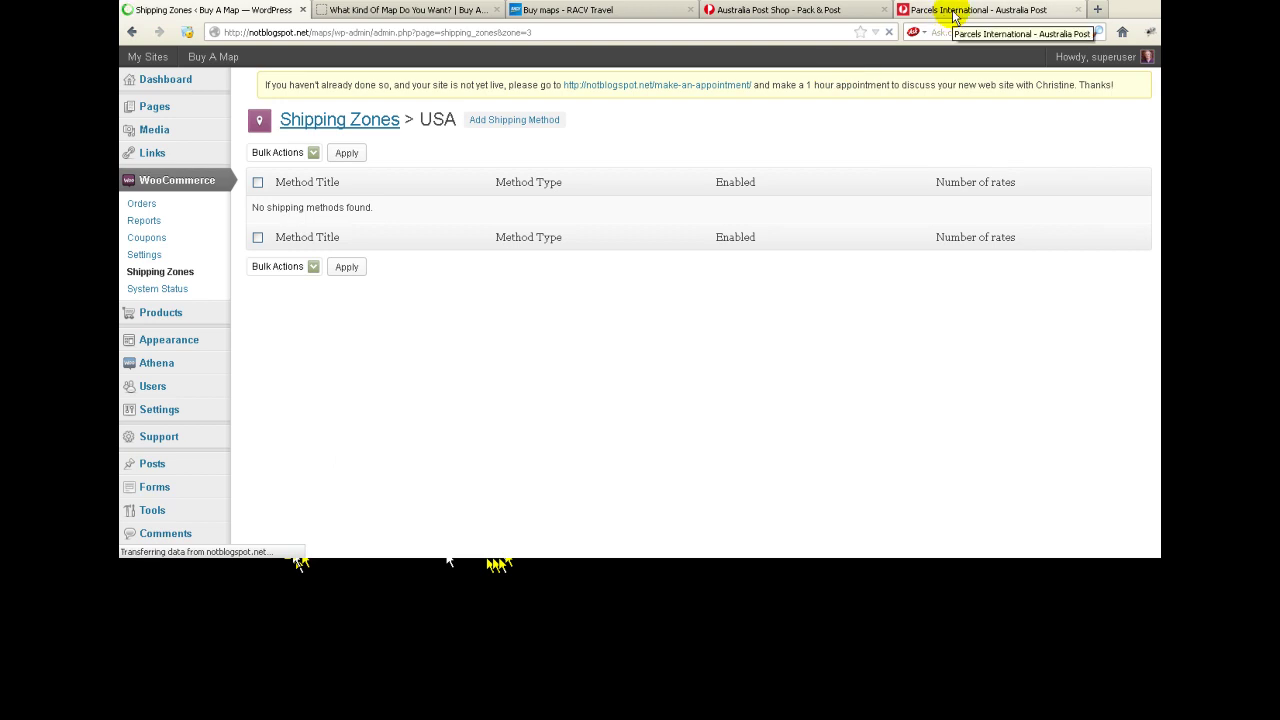
# Step: Add a shipping method to the USA zone titled "Air Mail", with tax status None and a handling fee of 9
pyautogui.click(491, 118)
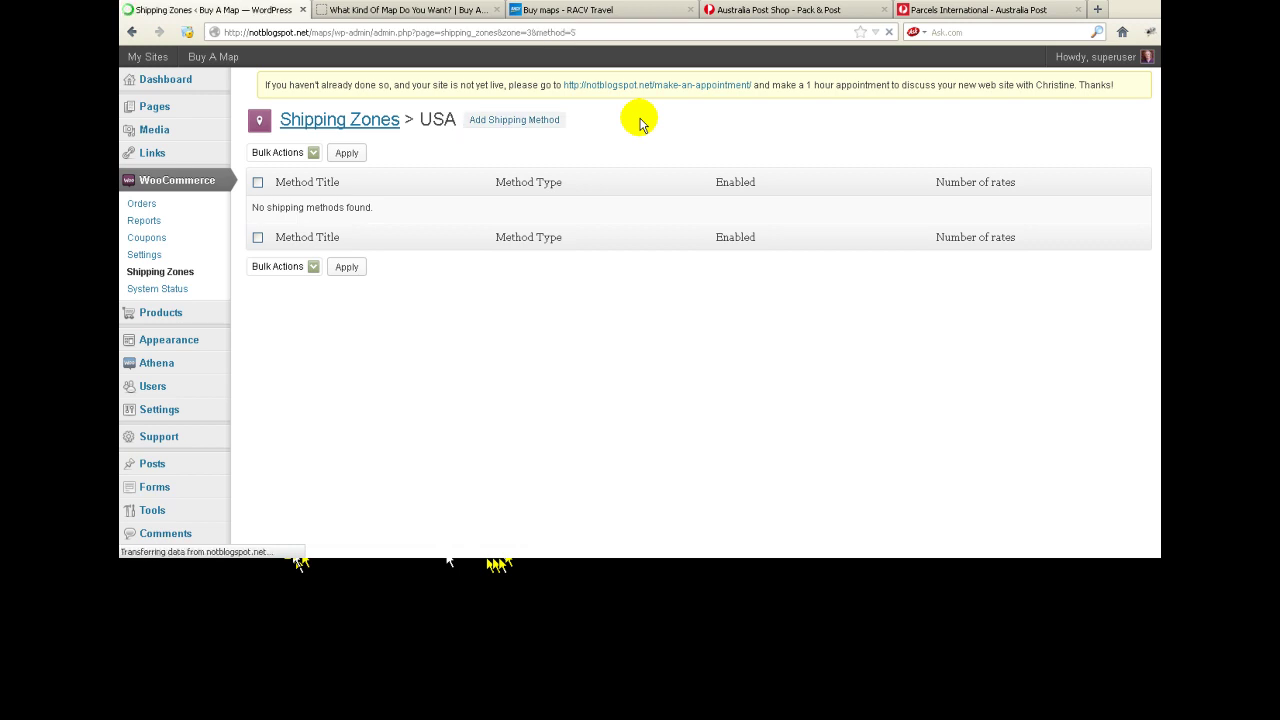
pyautogui.moveTo(487, 165); pyautogui.dragTo(394, 178)
pyautogui.write('Air Mail')
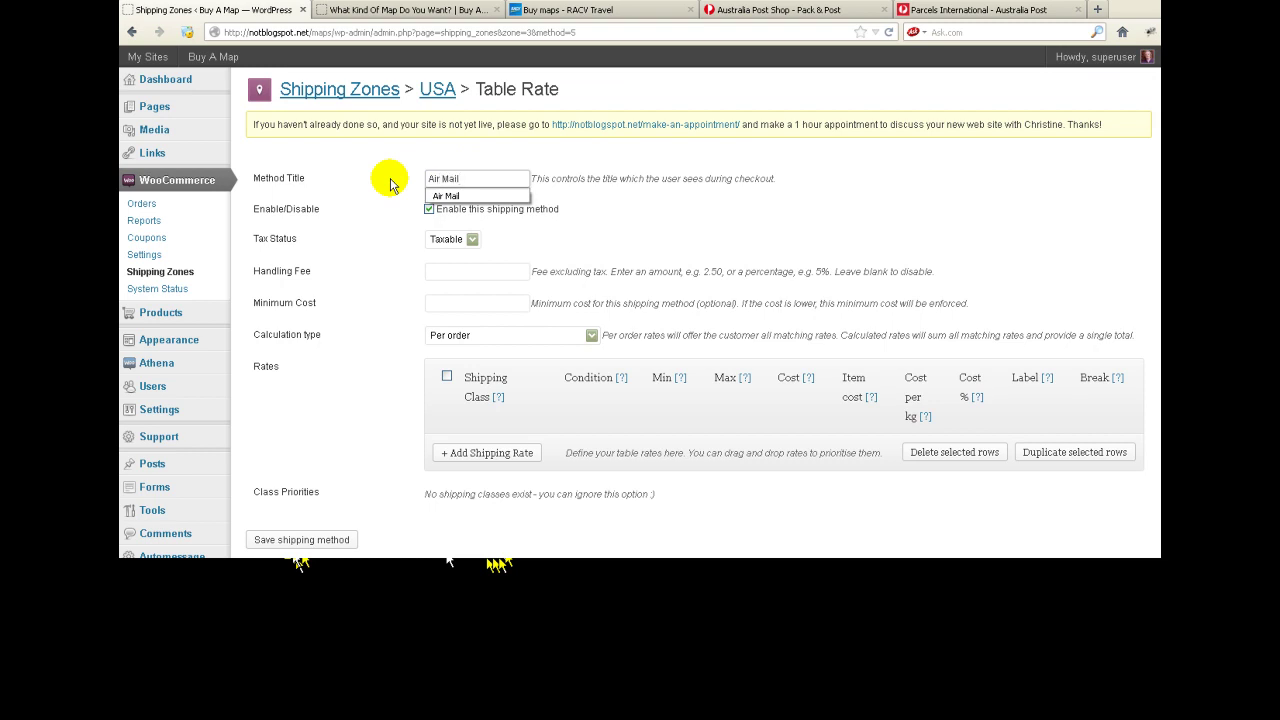
pyautogui.click(472, 245)
pyautogui.click(455, 266)
pyautogui.click(449, 270)
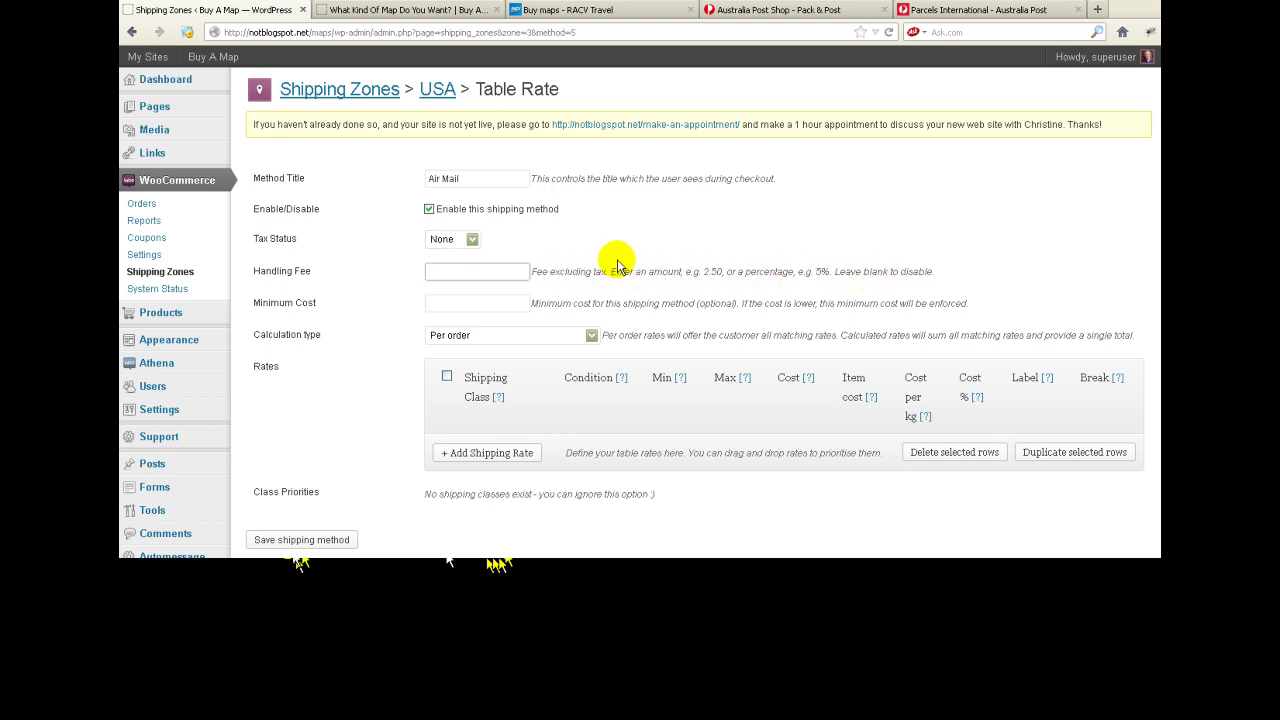
pyautogui.write('9')
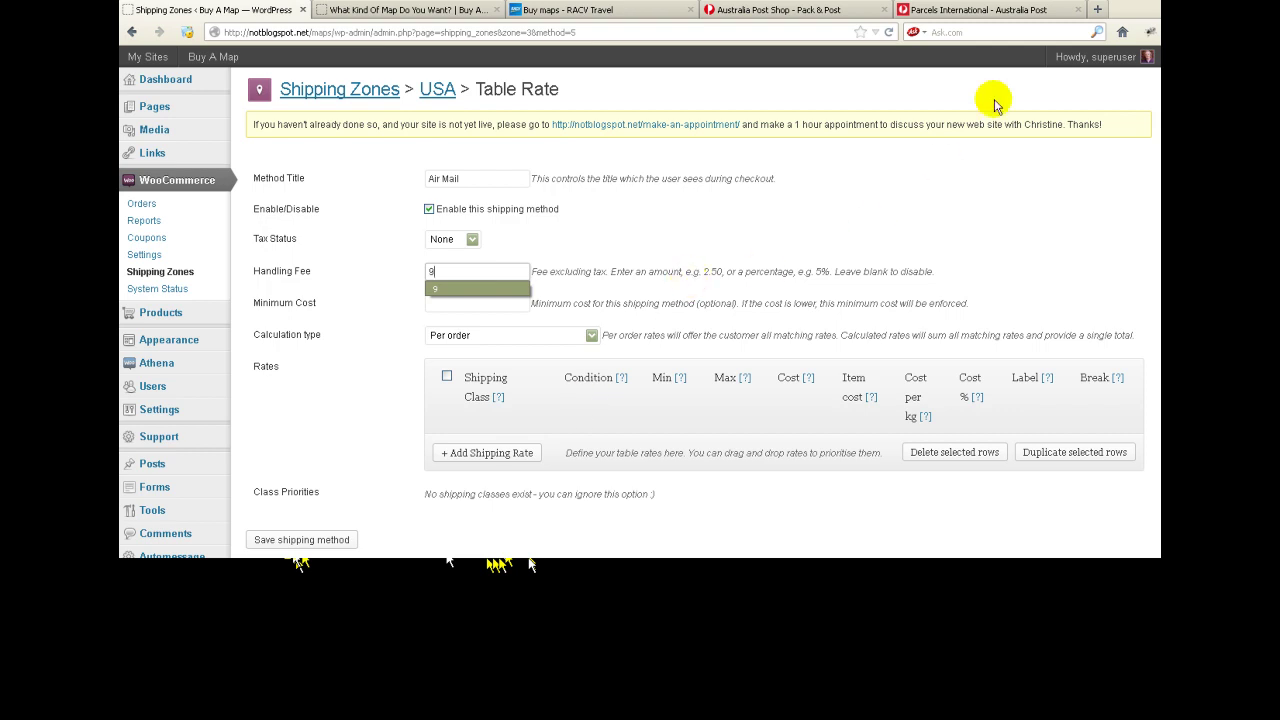
# Step: Switch to the Australia Post site, calculate international parcel postage to UNITED STATES for up to 500g and check the Air Mail price
pyautogui.click(1037, 10)
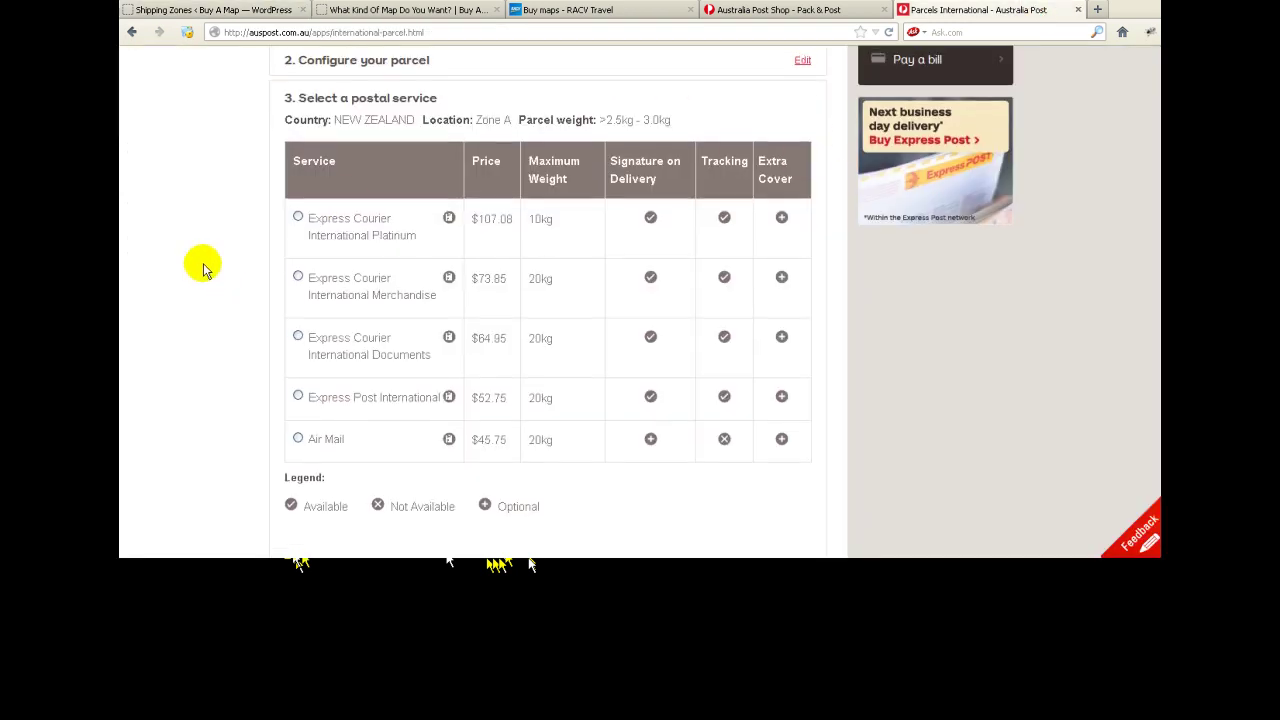
pyautogui.scroll(4, 170, 265)
pyautogui.click(790, 234)
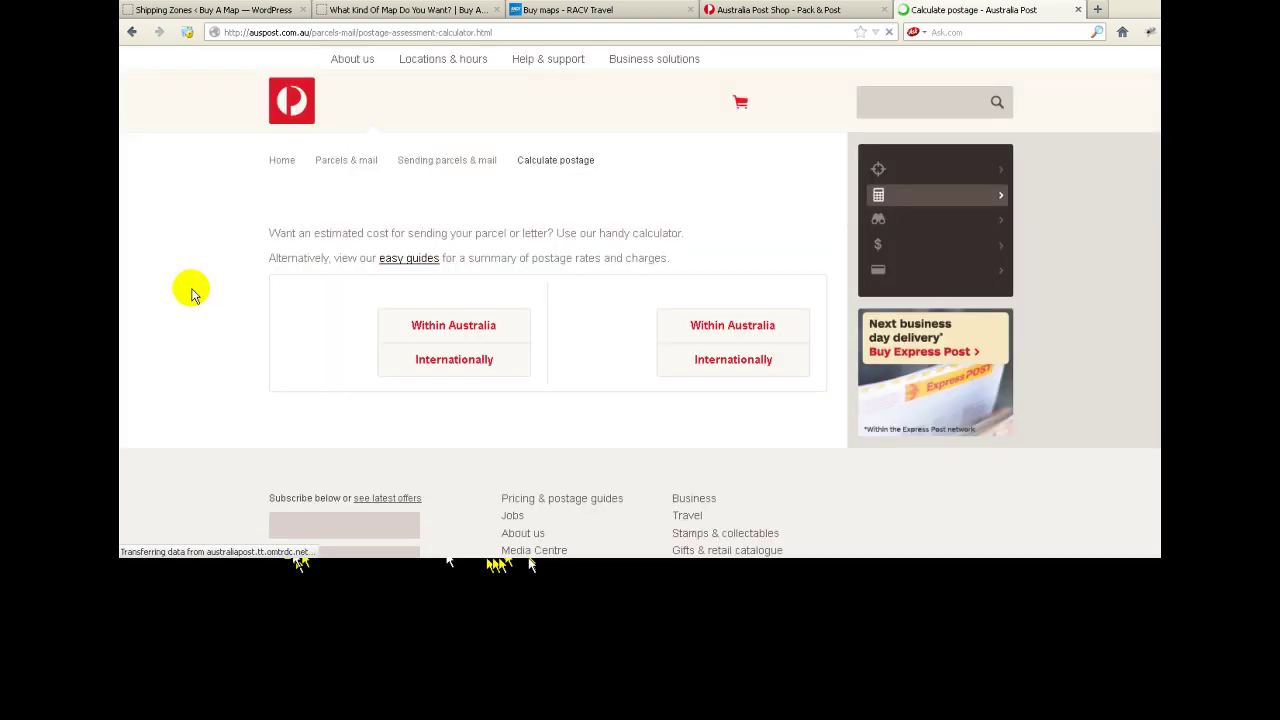
pyautogui.click(733, 360)
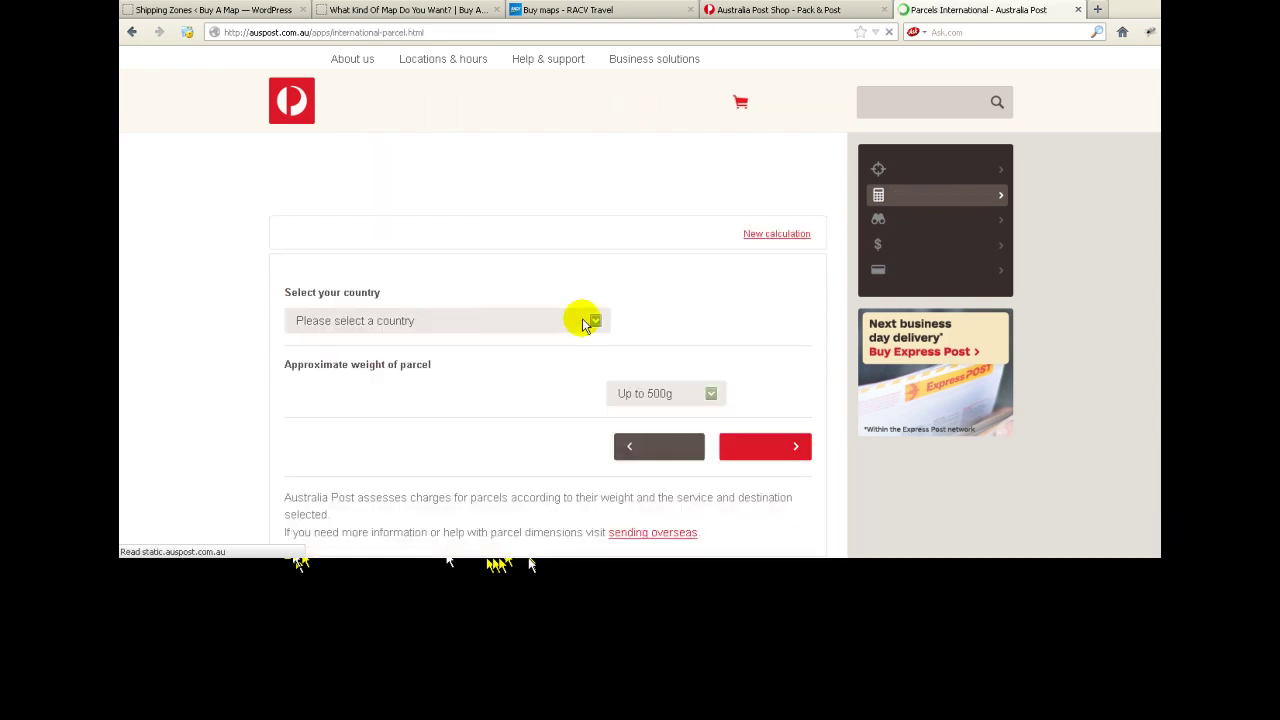
pyautogui.click(595, 324)
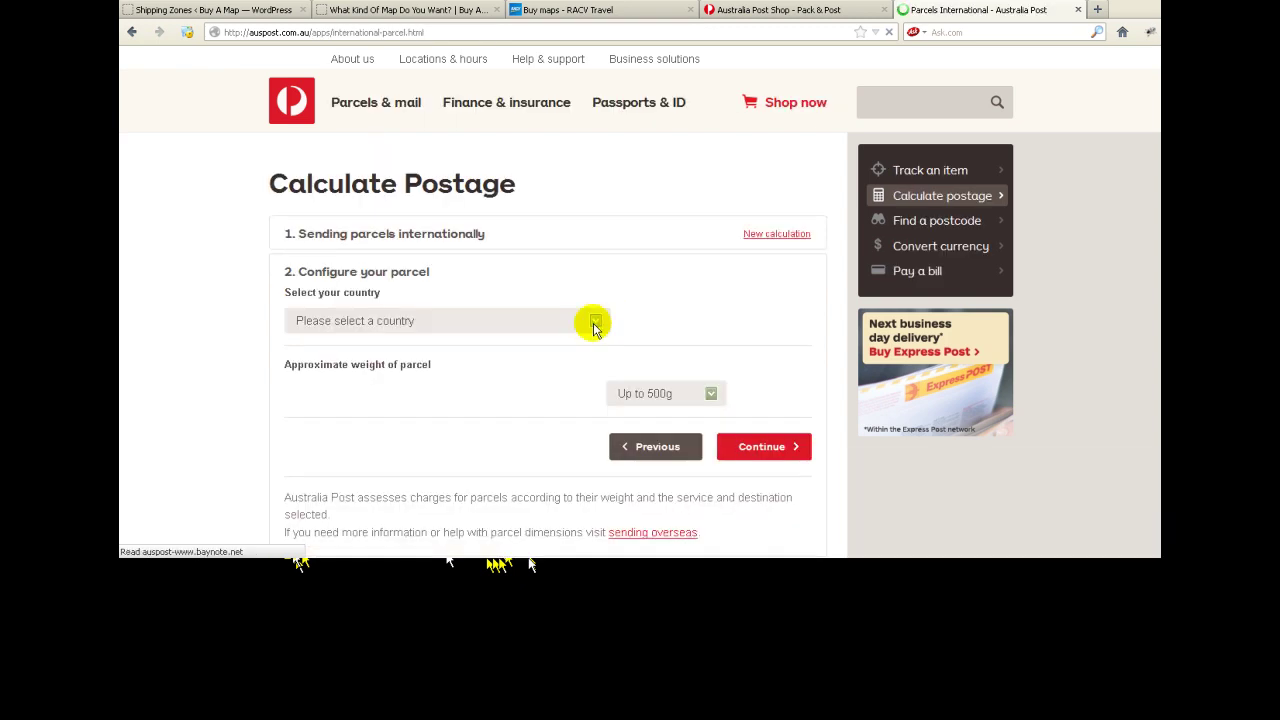
pyautogui.moveTo(604, 76); pyautogui.dragTo(604, 278)
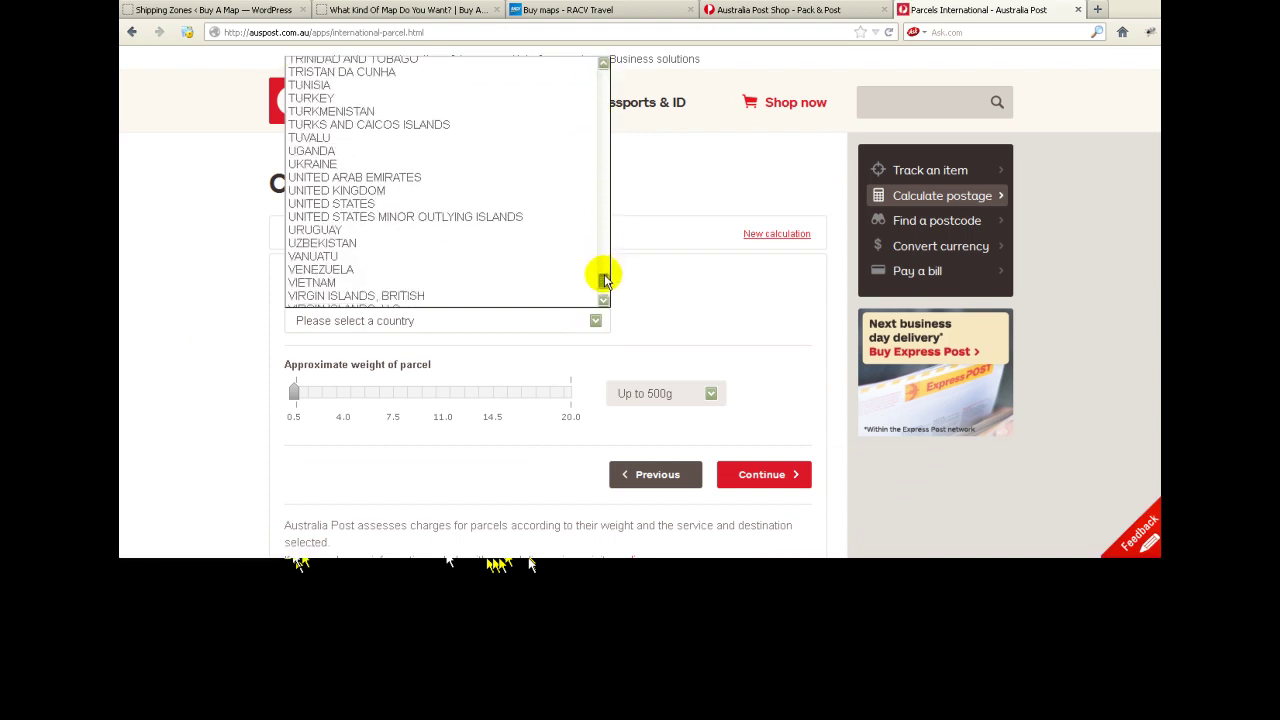
pyautogui.click(344, 204)
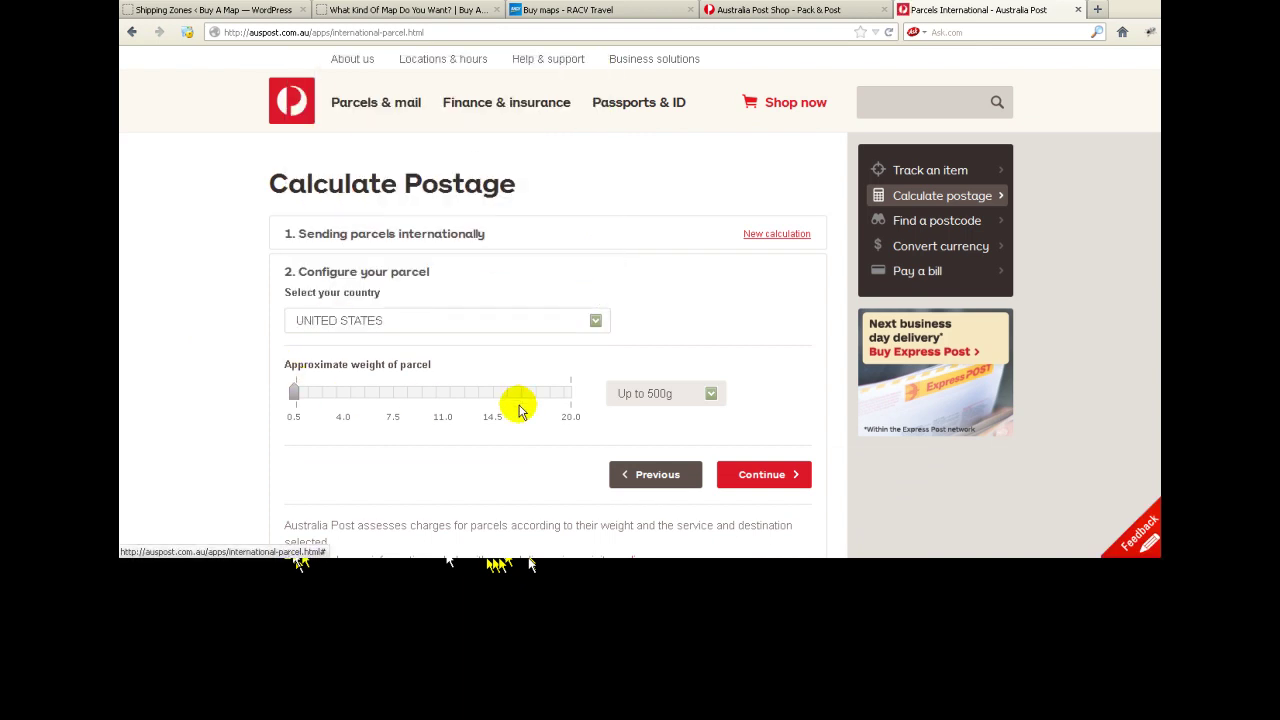
pyautogui.click(760, 474)
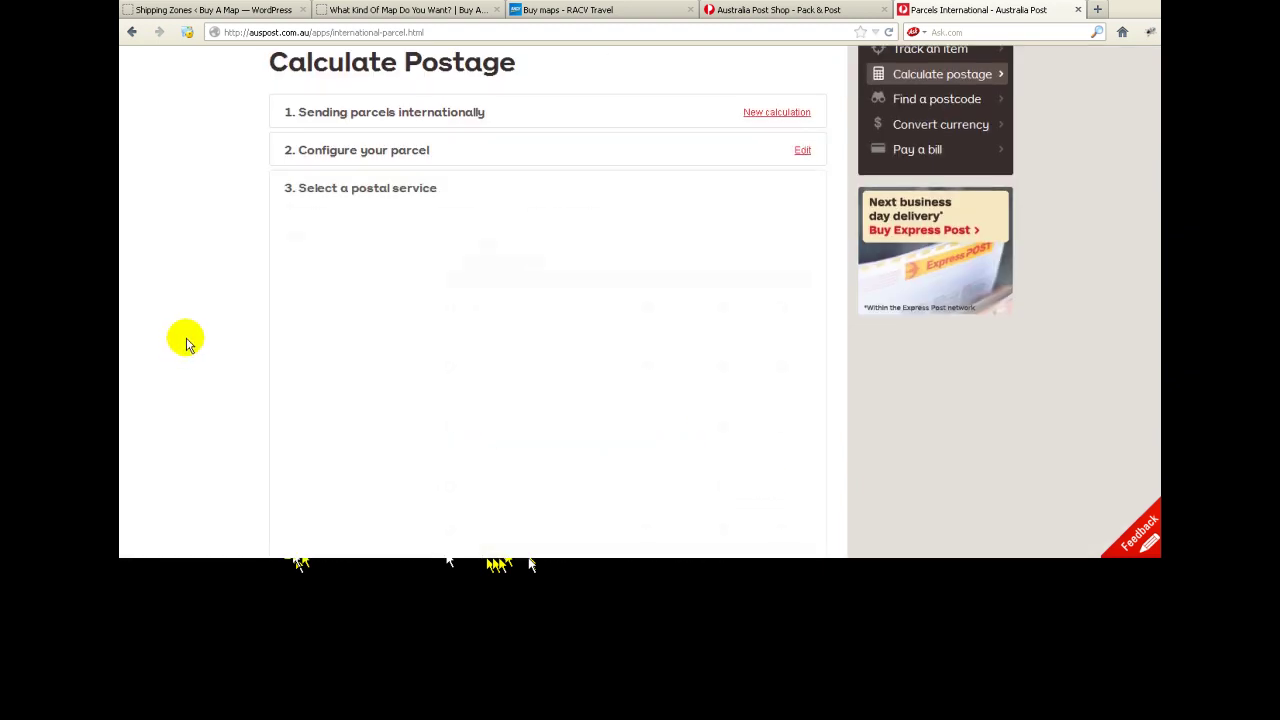
pyautogui.scroll(-5, 174, 311)
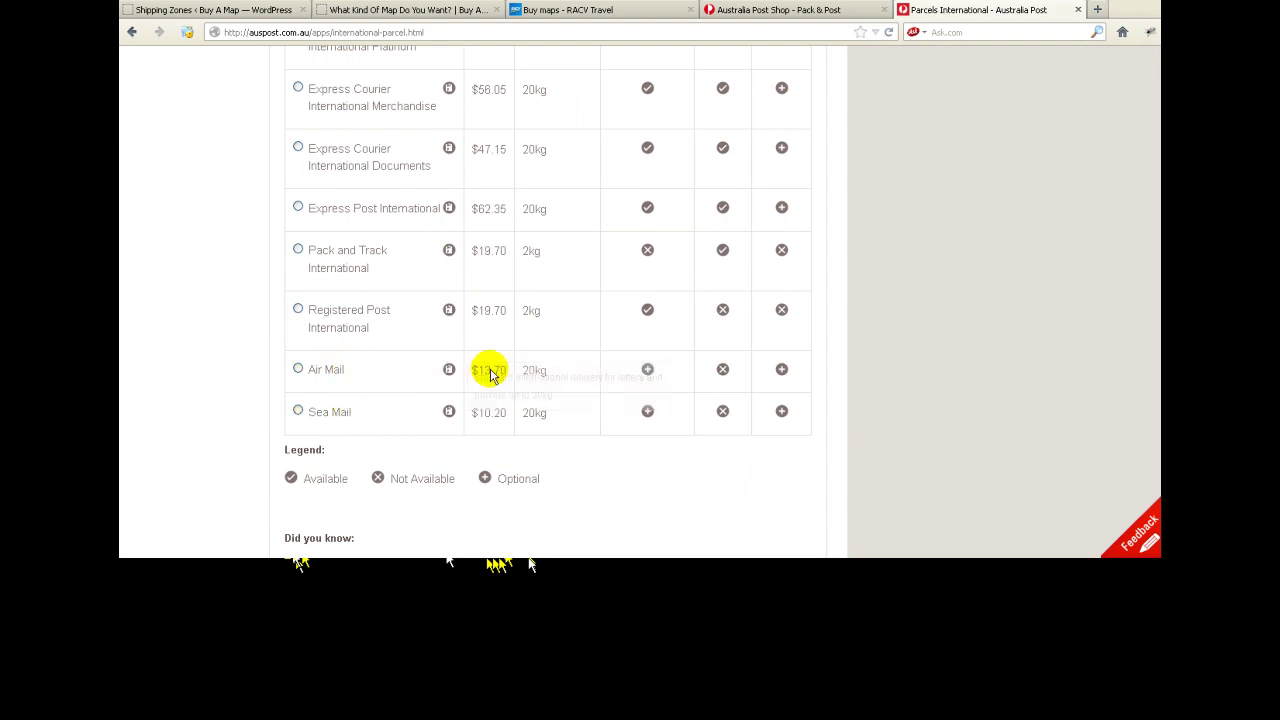
# Step: Recalculate United States parcel postage for >2.5kg - 3.0kg, check the Air Mail price and return to the WordPress shipping method
pyautogui.scroll(5, 180, 368)
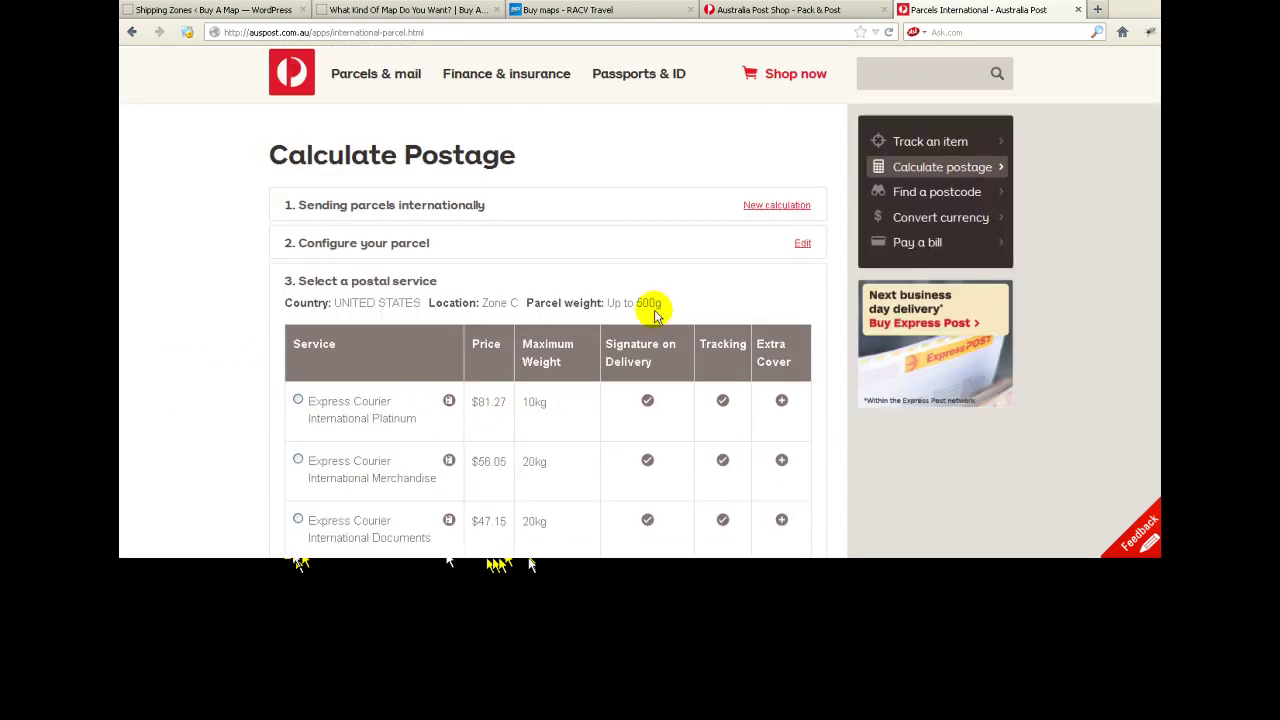
pyautogui.click(801, 245)
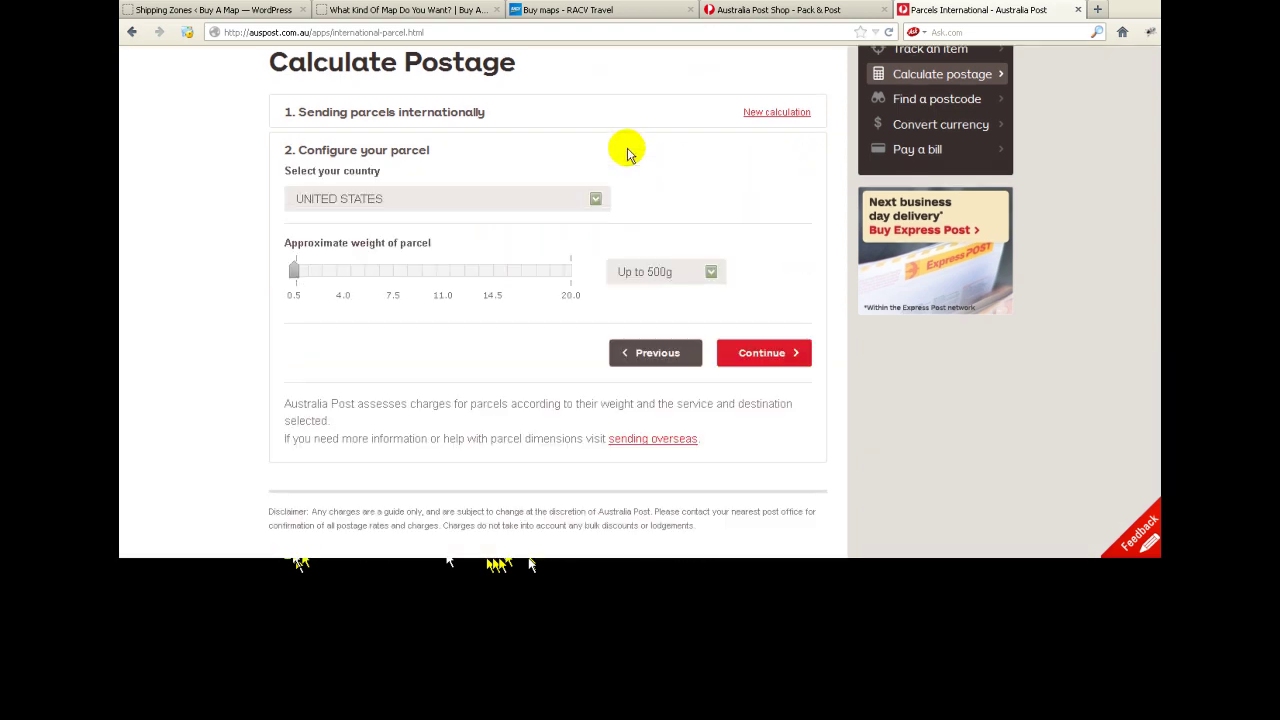
pyautogui.click(711, 272)
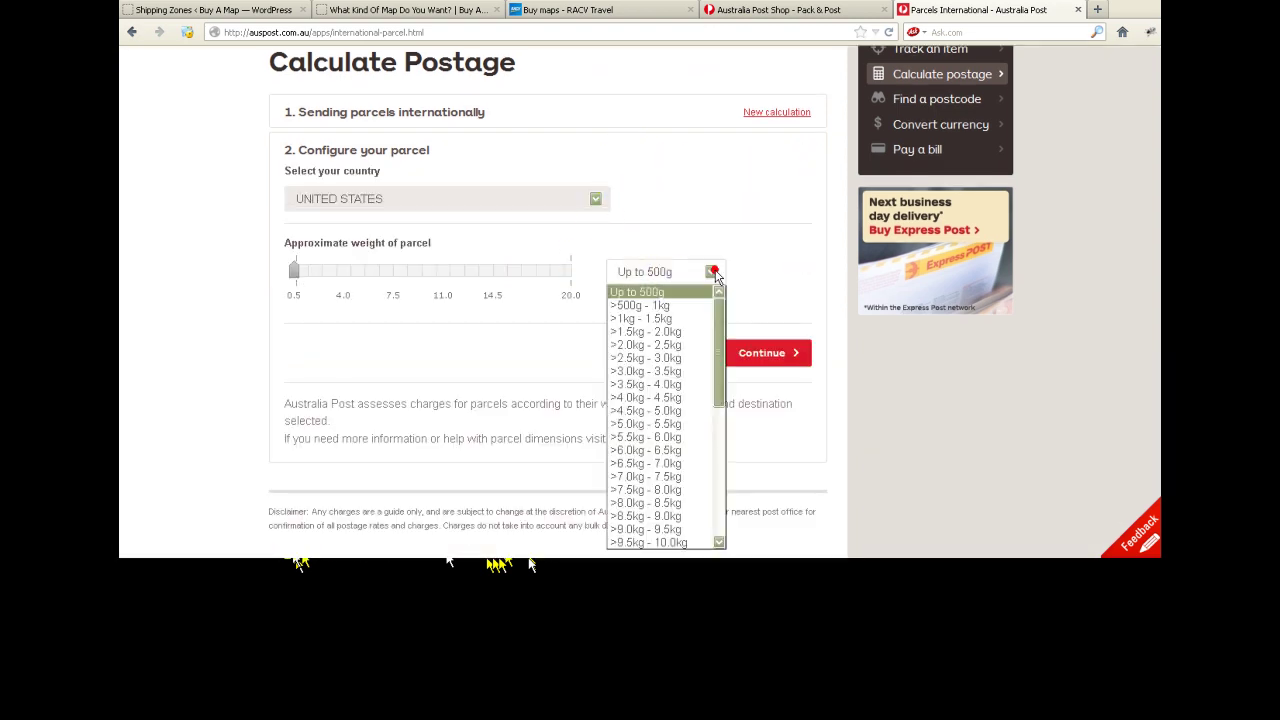
pyautogui.click(688, 341)
pyautogui.click(775, 356)
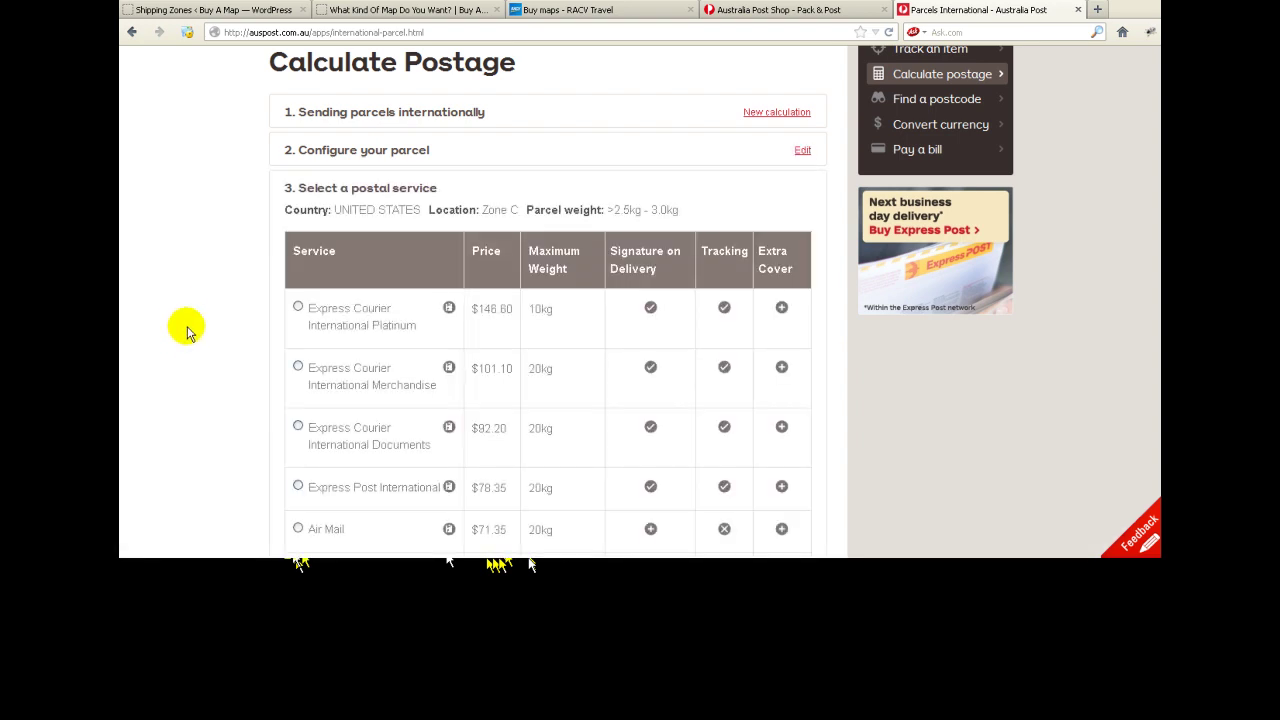
pyautogui.scroll(-3, 182, 322)
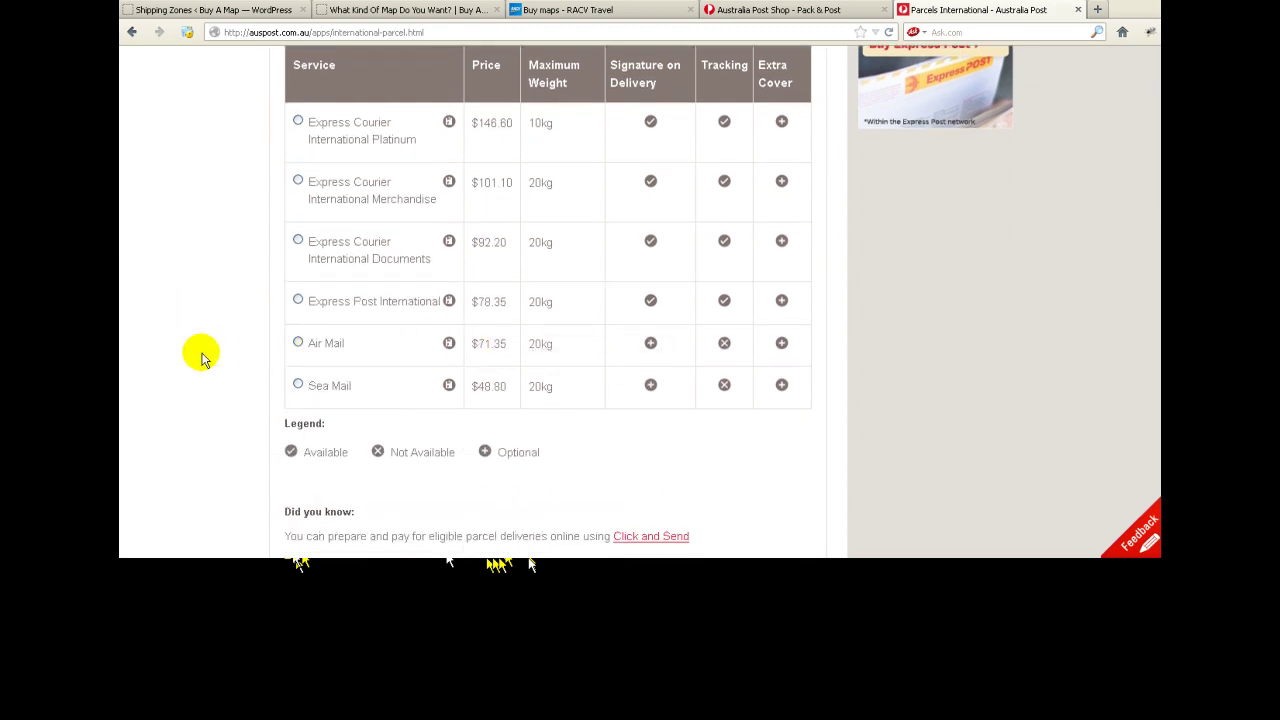
pyautogui.scroll(-3, 203, 358)
pyautogui.scroll(5, 202, 356)
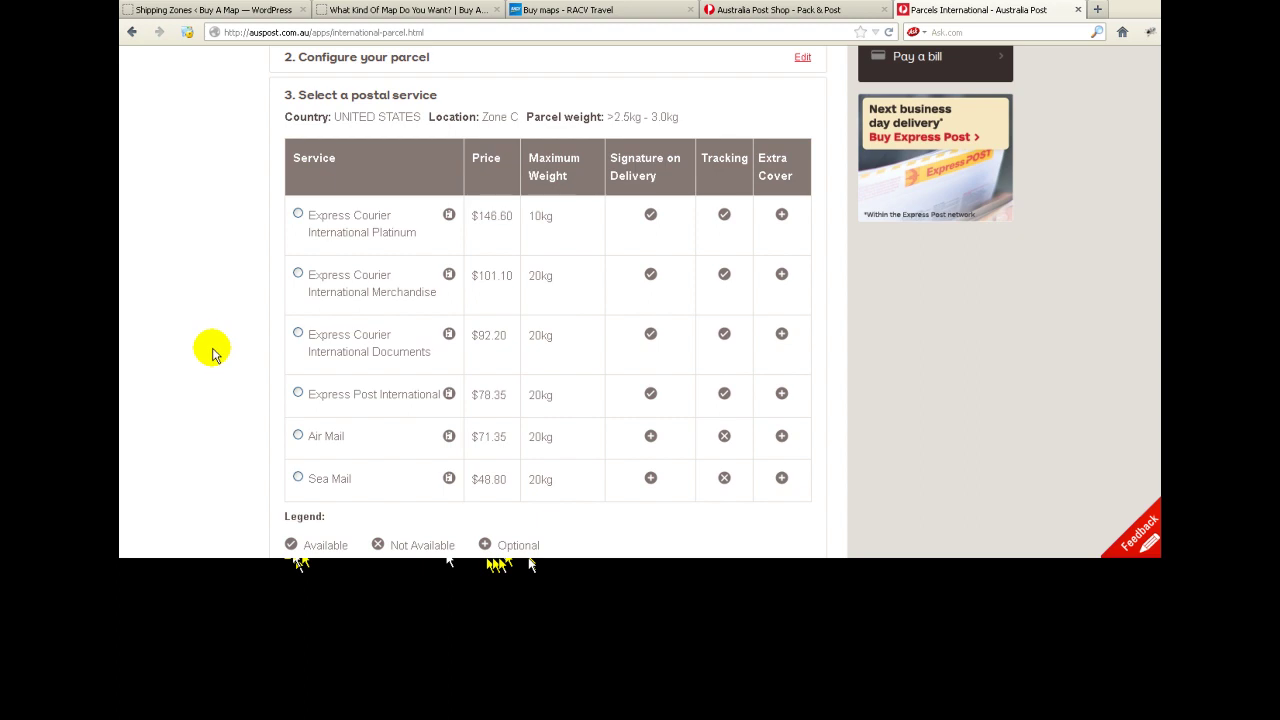
pyautogui.click(214, 10)
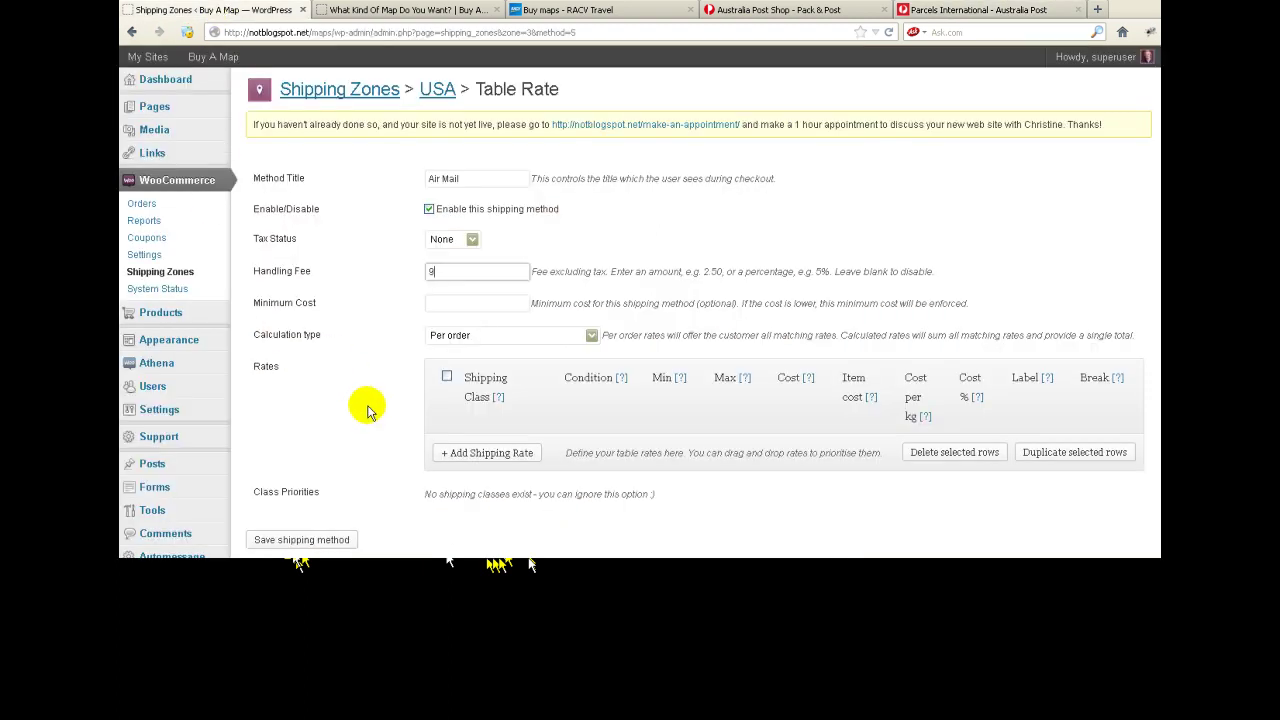